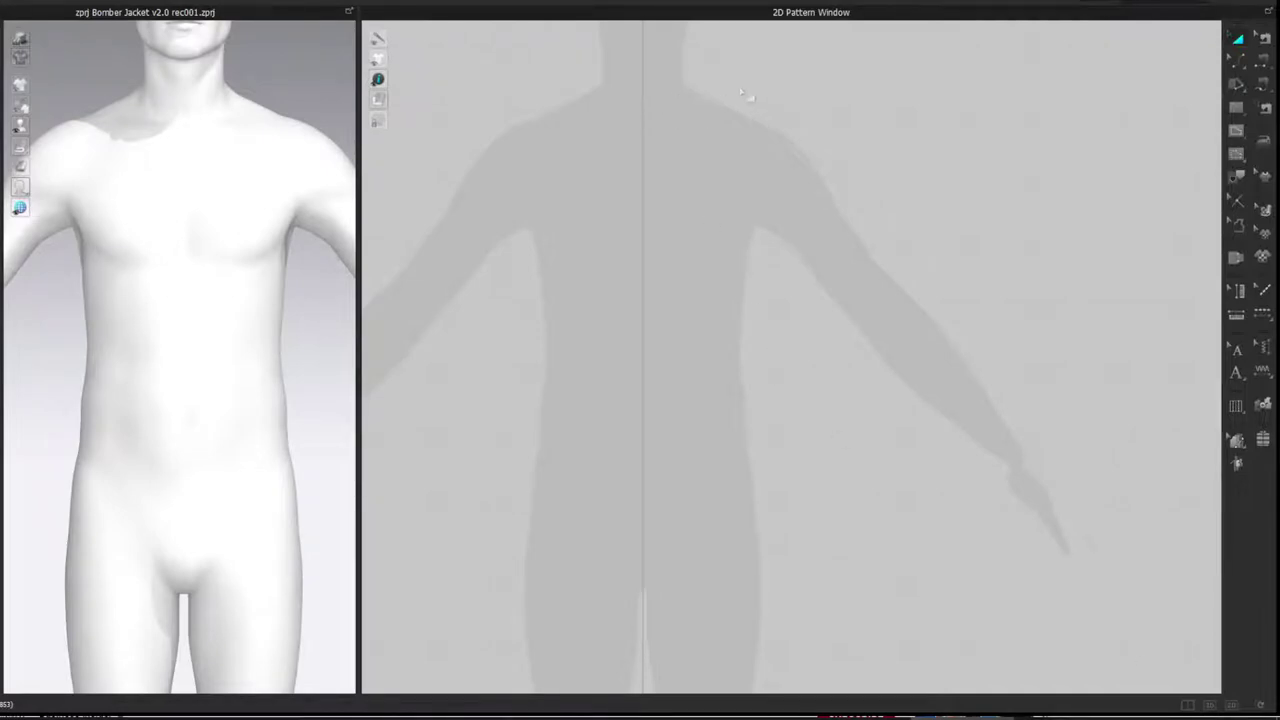
- Create a tall rectangular pattern piece about 80 cm high over one side of the avatar's torso silhouette in the 2D pattern area
{"action": "key", "text": "s"}
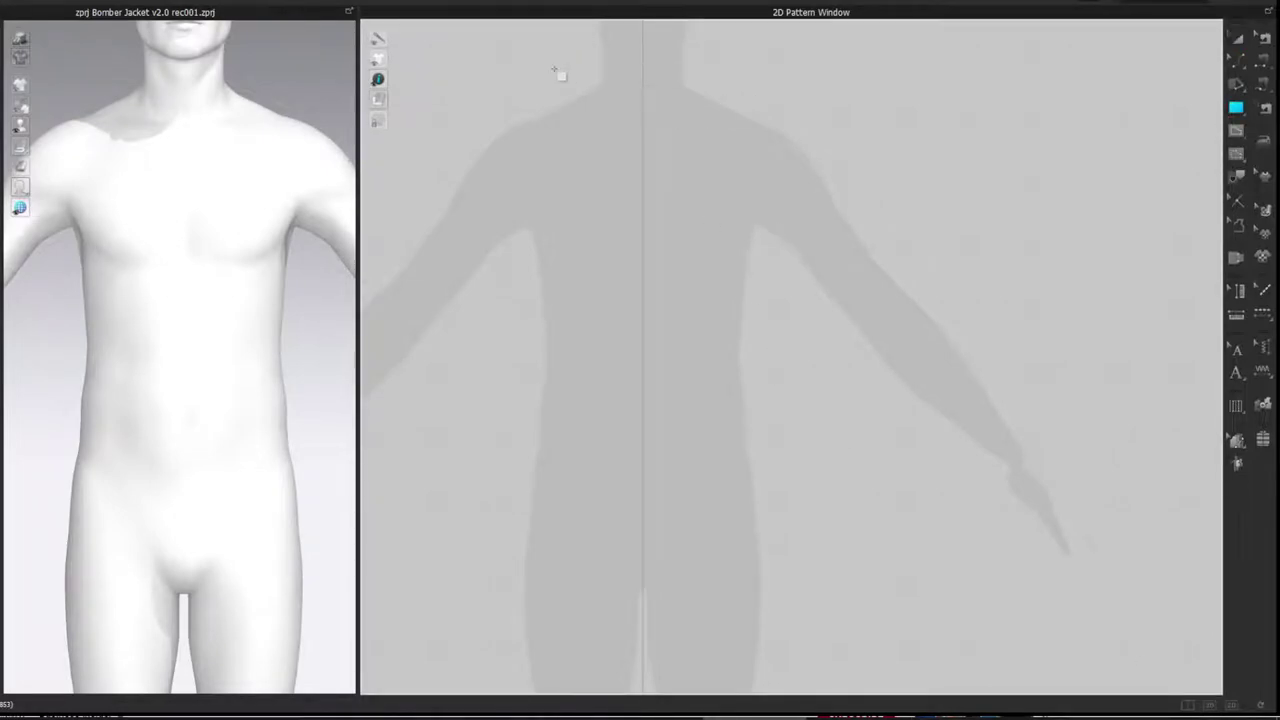
{"action": "left_click_drag", "start_coordinate": [432, 71], "coordinate": [627, 605]}
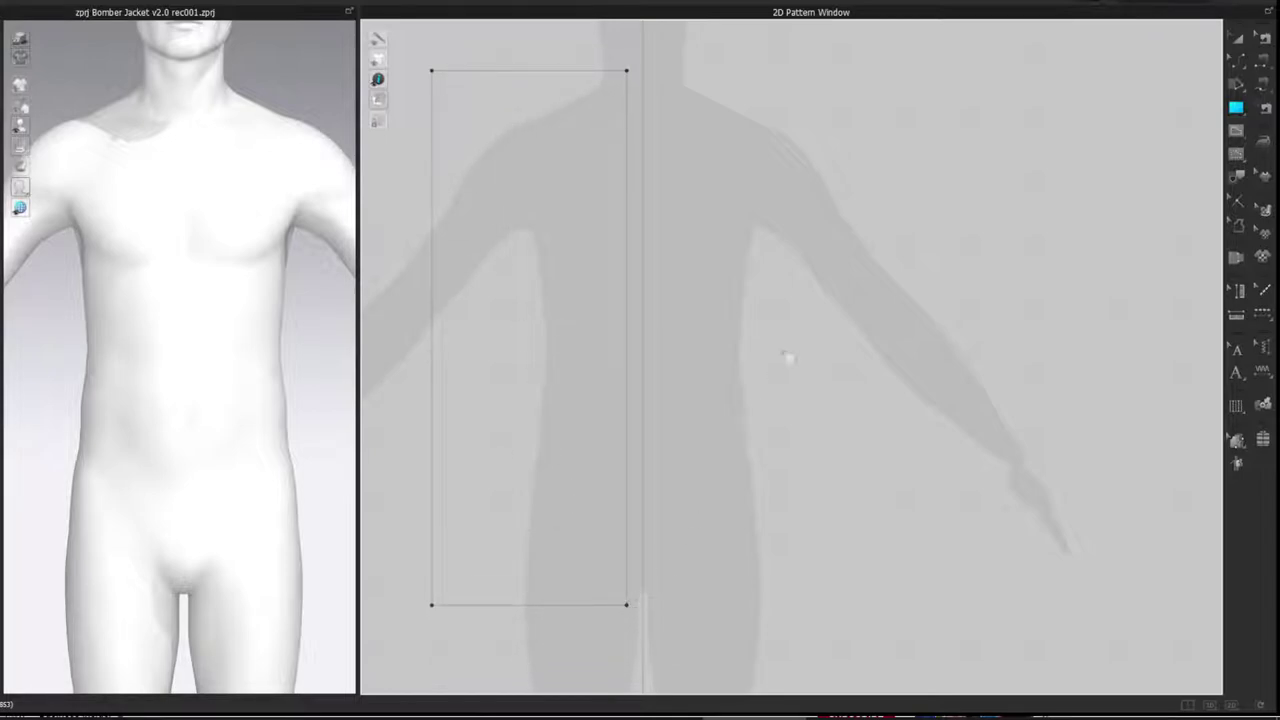
{"action": "key", "text": "a"}
{"action": "left_click", "coordinate": [794, 282]}
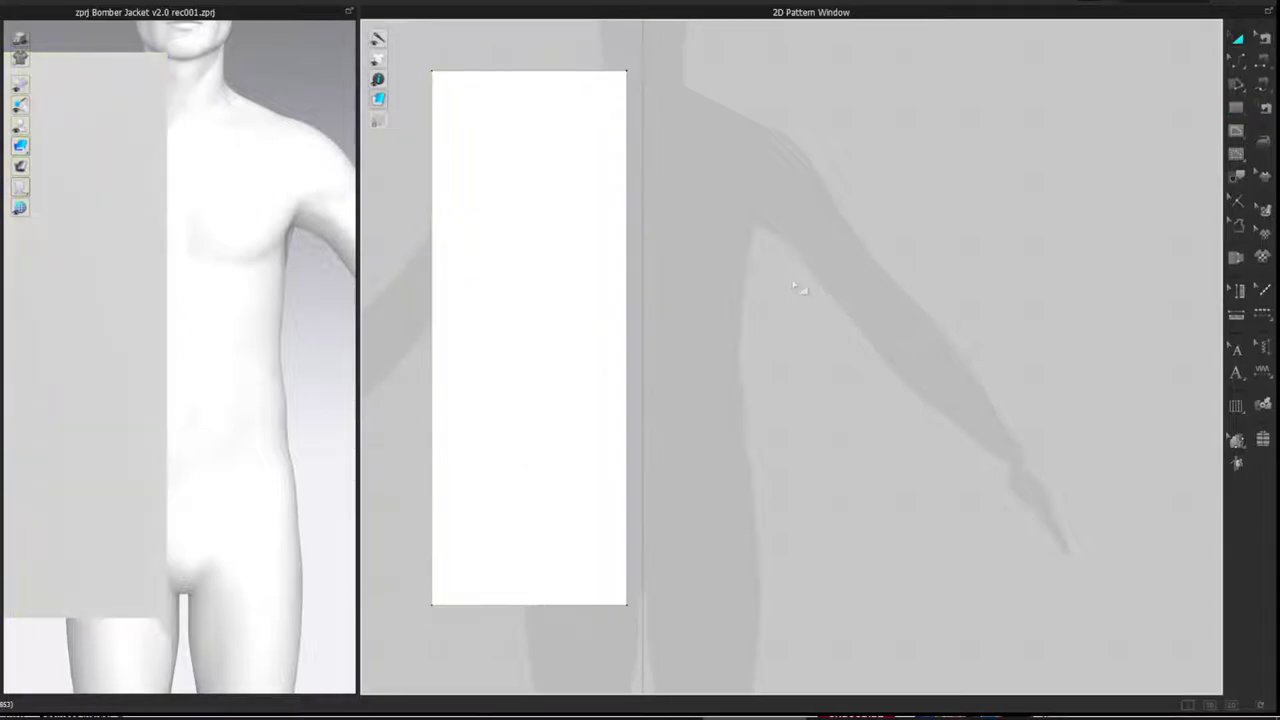
- Move the rectangle's inner vertical edge onto the avatar's center line
{"action": "key", "text": "z"}
{"action": "left_click", "coordinate": [640, 194]}
{"action": "left_click_drag", "start_coordinate": [647, 194], "coordinate": [657, 206]}
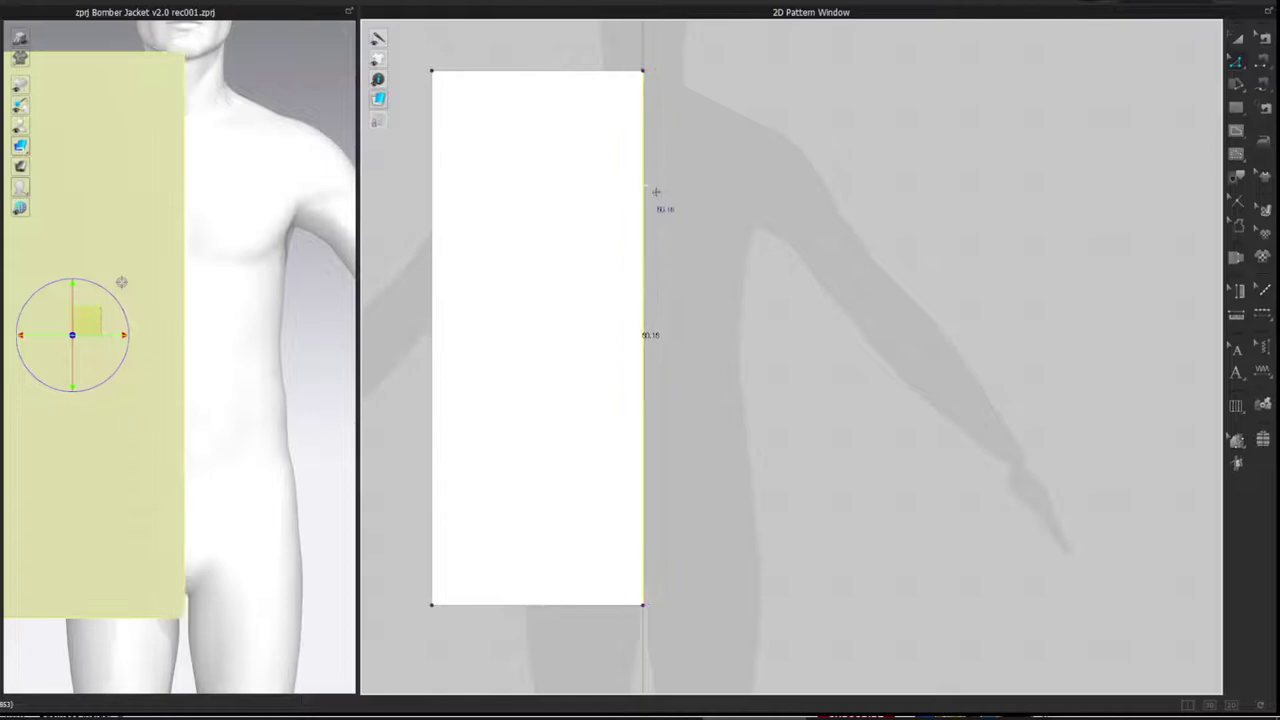
{"action": "left_click", "coordinate": [757, 158]}
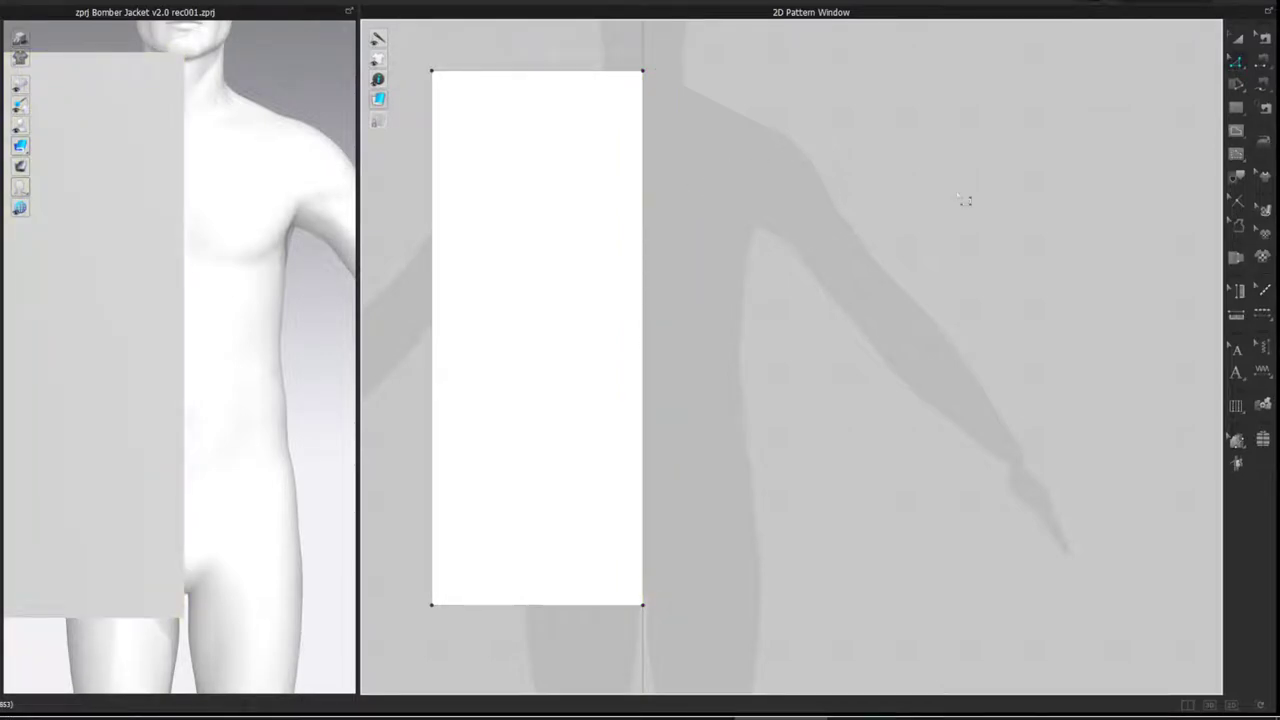
- Open the Avatar Editor, switch its units to Centimeter, and select the chest circumference value
{"action": "left_click", "coordinate": [286, 2]}
{"action": "left_click", "coordinate": [286, 92]}
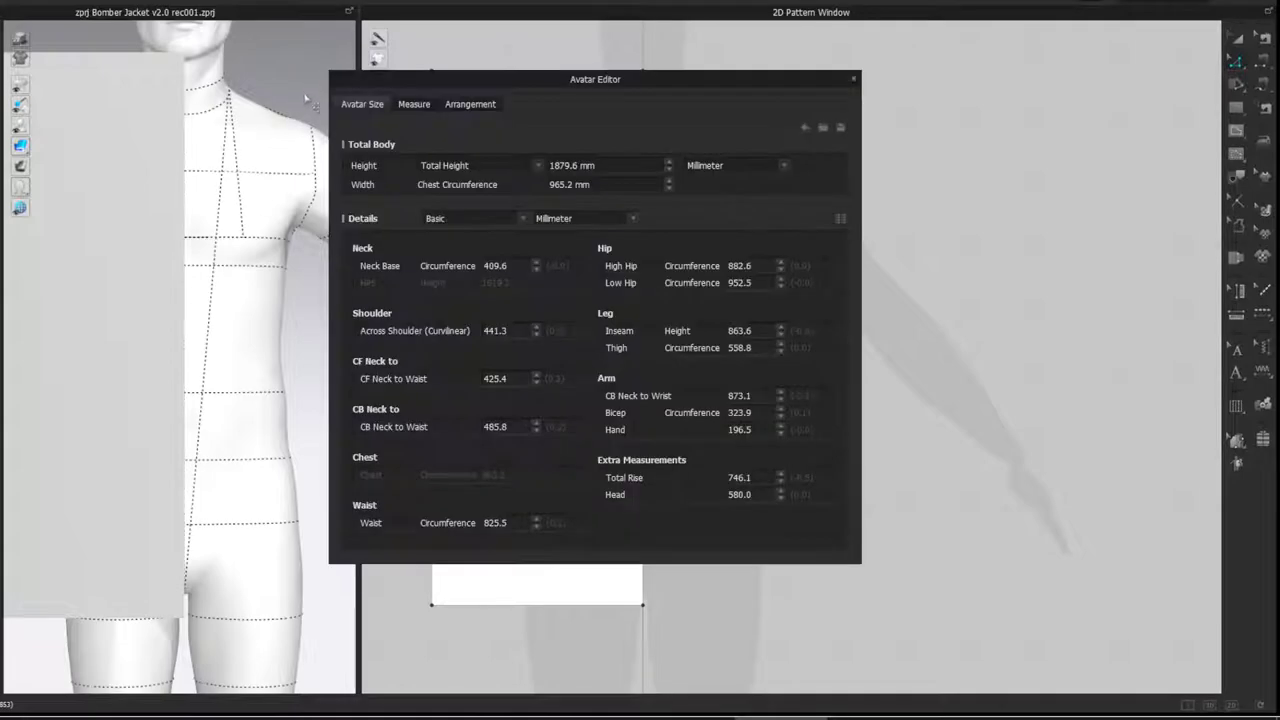
{"action": "left_click", "coordinate": [721, 166]}
{"action": "left_click", "coordinate": [718, 190]}
{"action": "key", "text": "alt+Tab"}
{"action": "left_click_drag", "start_coordinate": [462, 164], "coordinate": [720, 281]}
{"action": "left_click", "coordinate": [569, 185]}
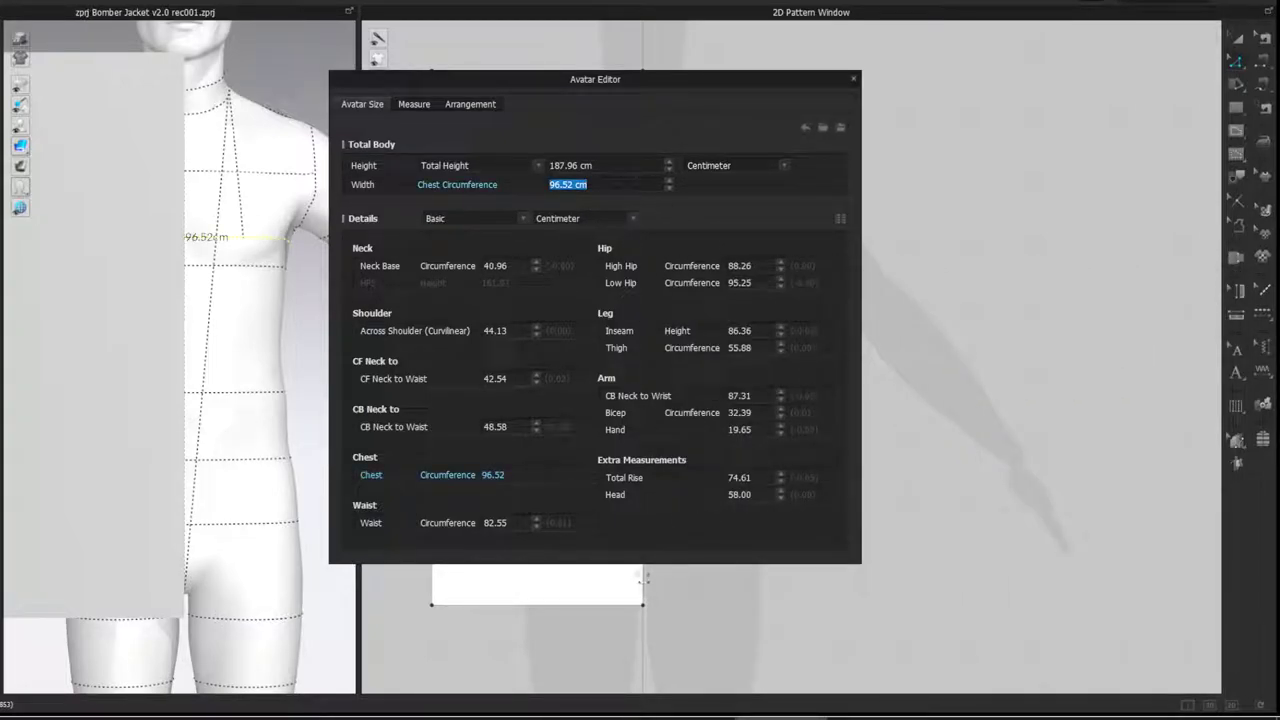
- Switch to Calculator, divide the chest circumference 96.52 by 4 and add 1.3, and close the Avatar Editor
{"action": "left_click", "coordinate": [595, 718]}
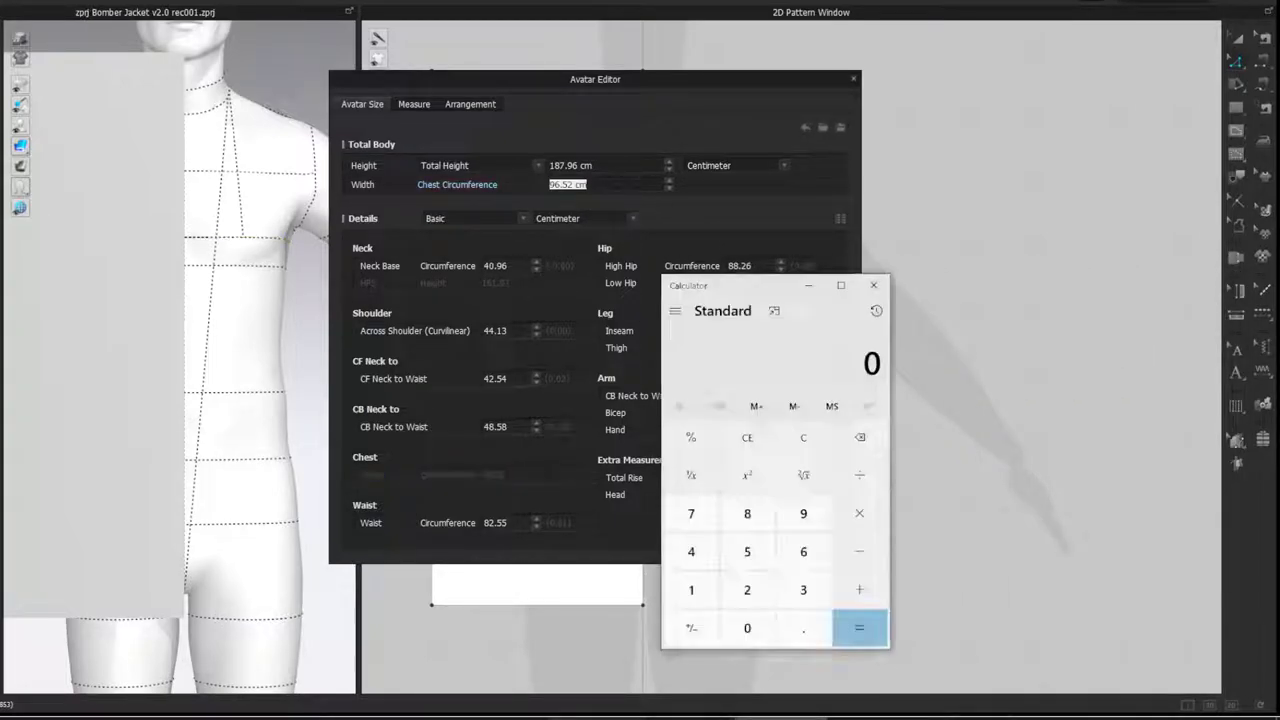
{"action": "left_click_drag", "start_coordinate": [739, 289], "coordinate": [783, 306]}
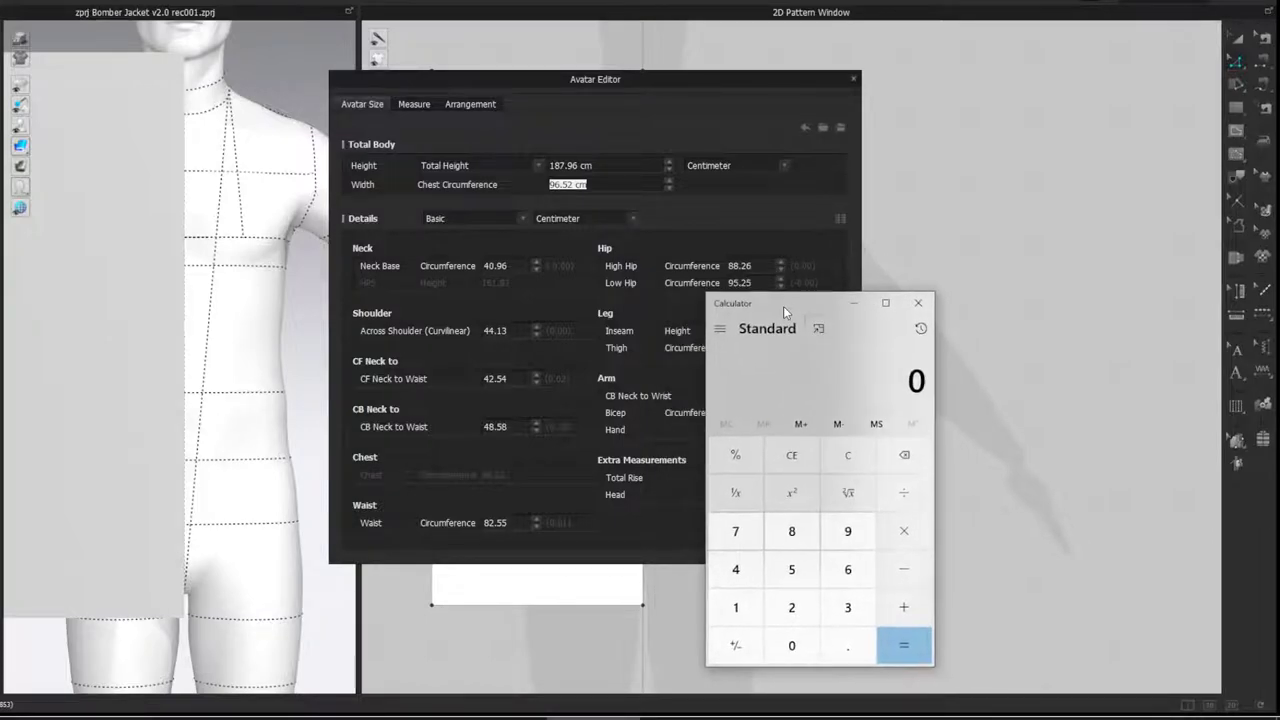
{"action": "type", "text": "96.52"}
{"action": "type", "text": "/4"}
{"action": "key", "text": "Return"}
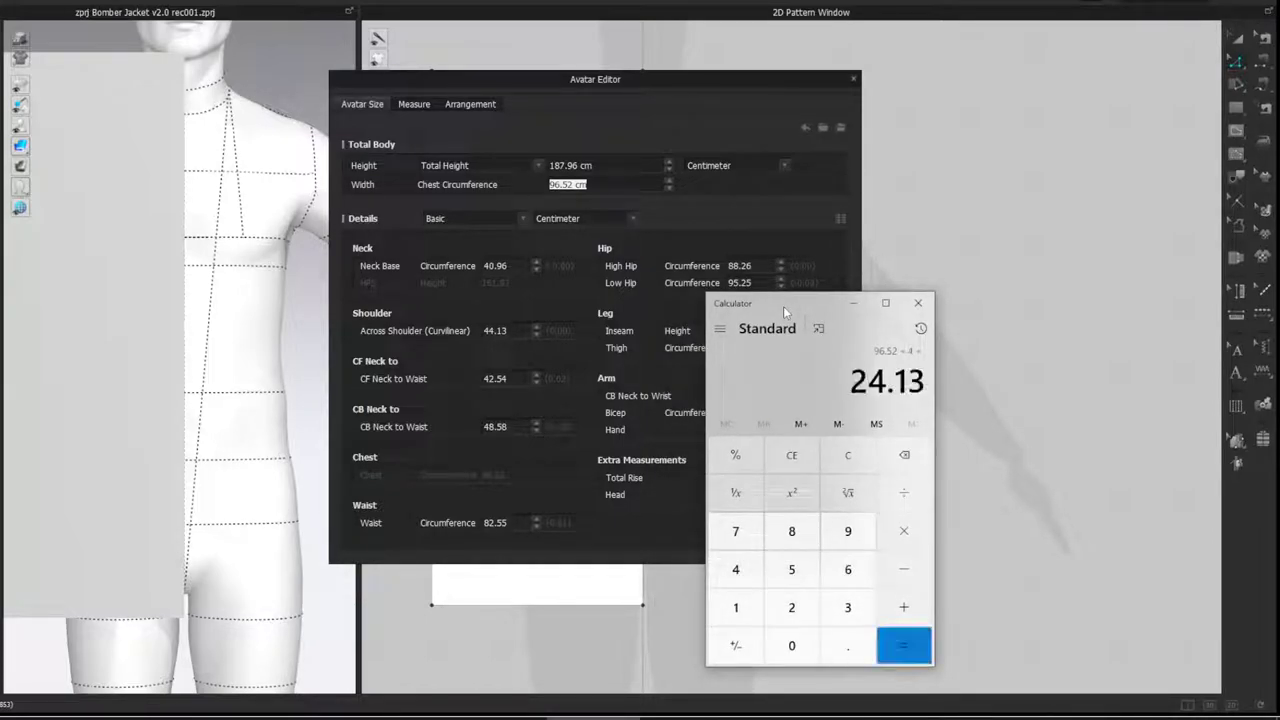
{"action": "type", "text": "/1"}
{"action": "type", "text": ".3"}
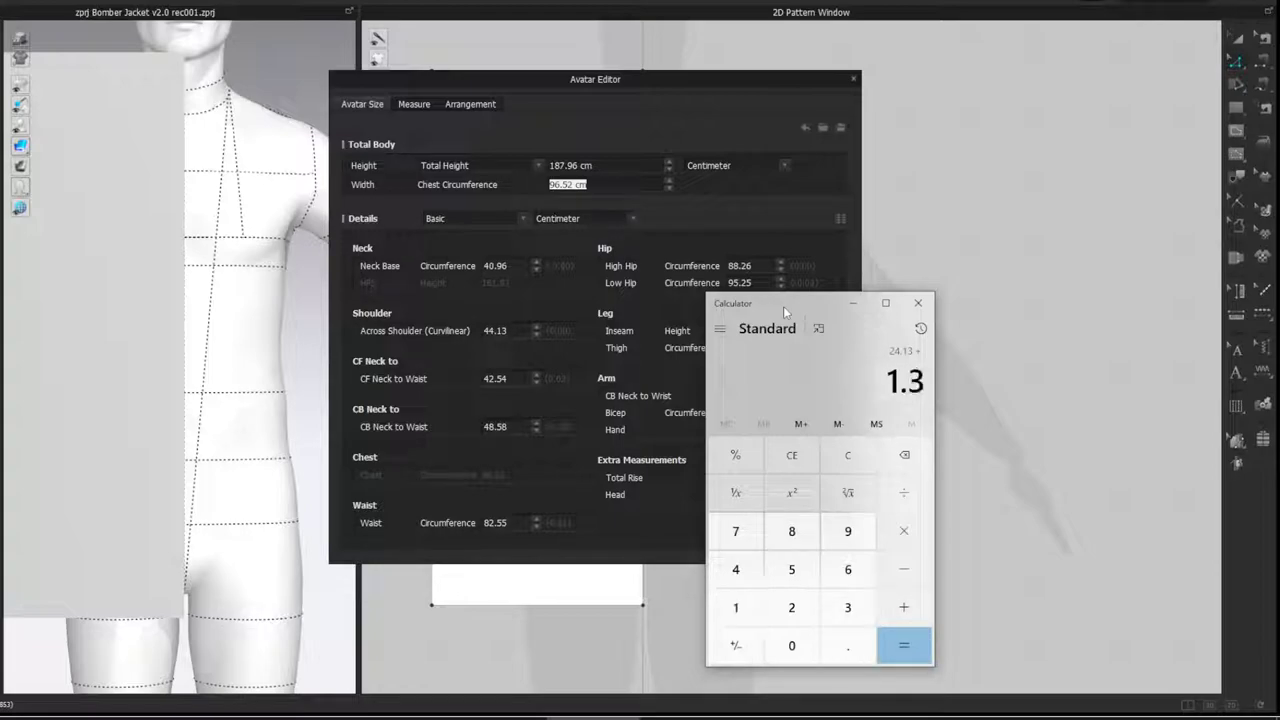
{"action": "key", "text": "Return"}
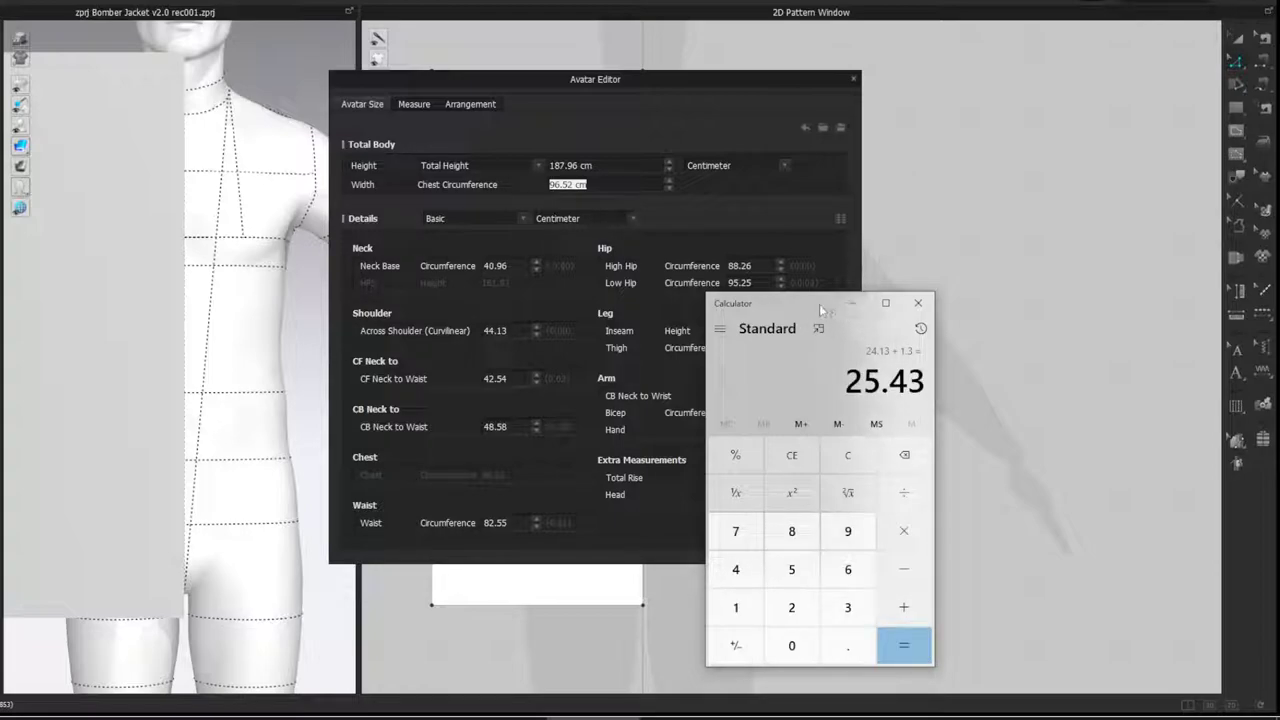
{"action": "left_click", "coordinate": [852, 303]}
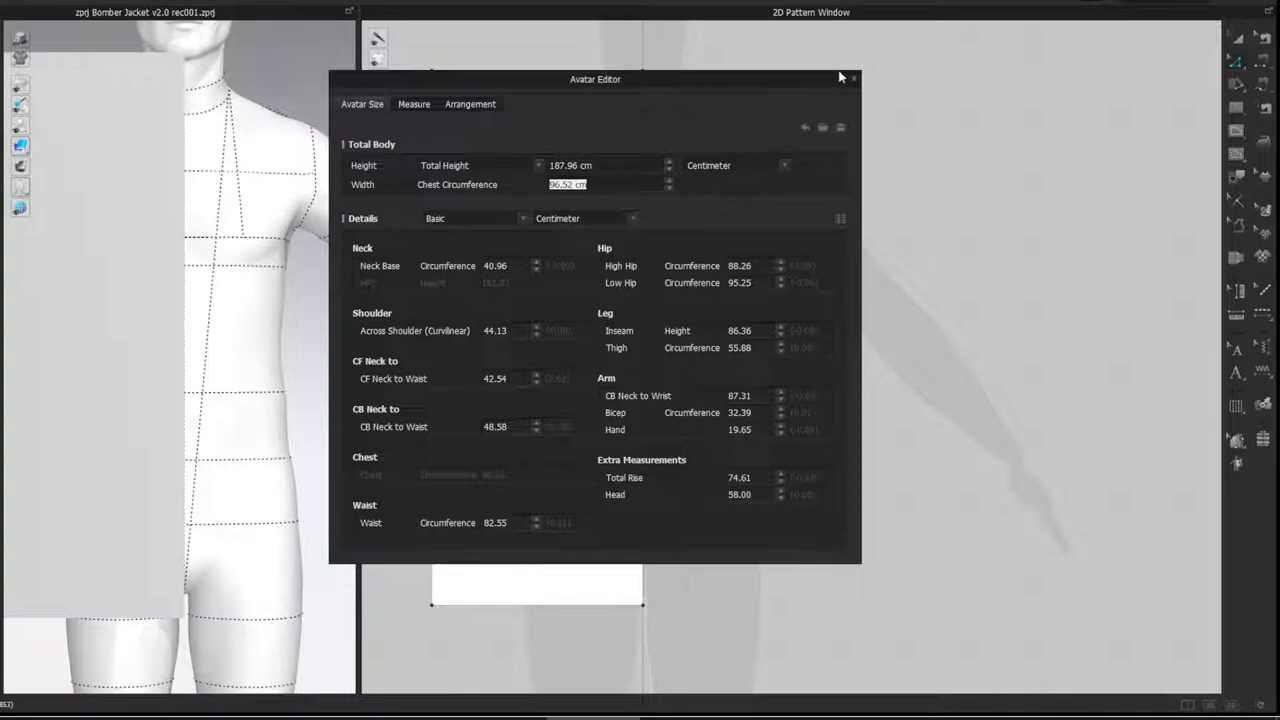
{"action": "left_click", "coordinate": [852, 78]}
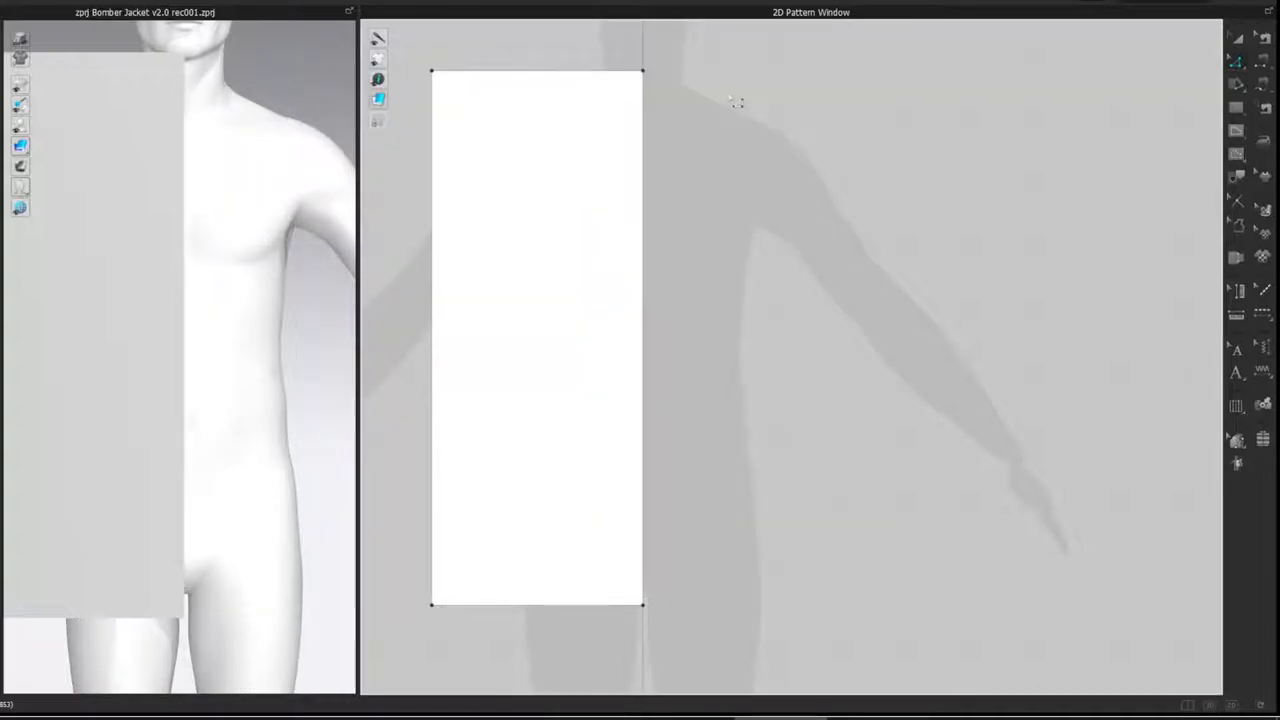
- Change the length of the pattern's top edge to 25.43 cm, keeping its center-line corner in place
{"action": "right_click", "coordinate": [598, 85]}
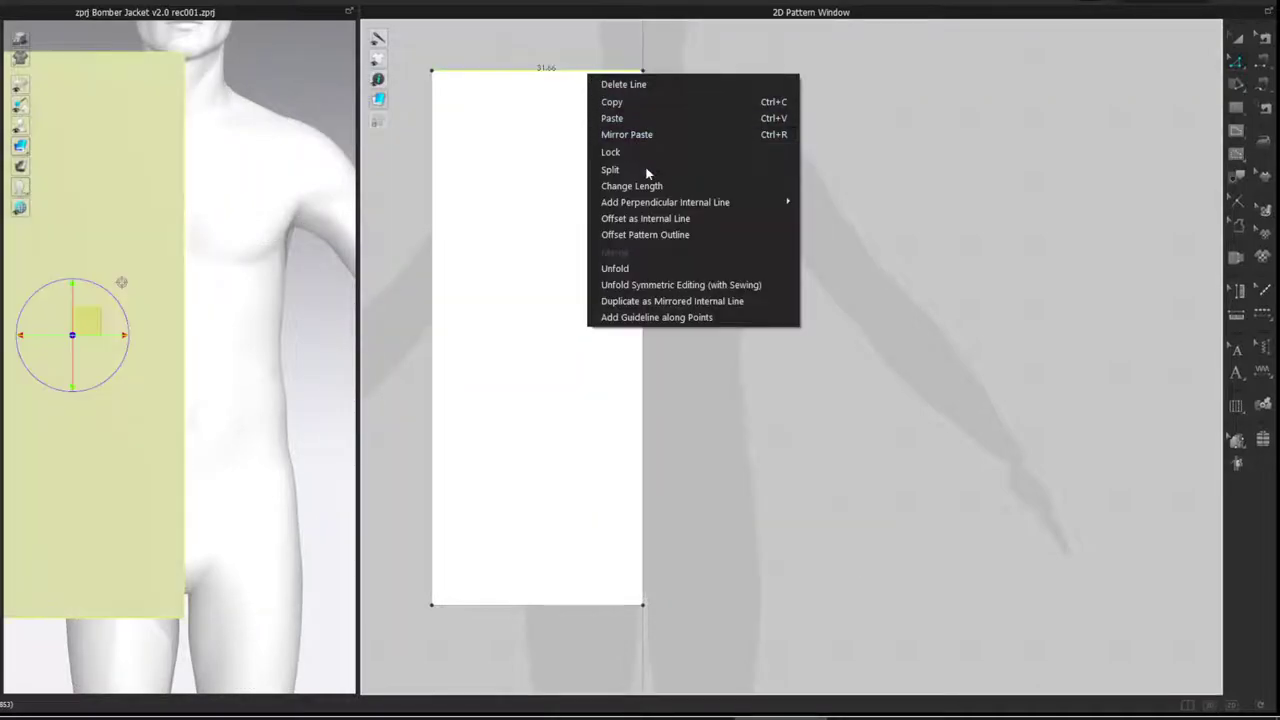
{"action": "left_click", "coordinate": [650, 186]}
{"action": "left_click", "coordinate": [640, 314]}
{"action": "left_click", "coordinate": [634, 346]}
{"action": "key", "text": "shift+Tab"}
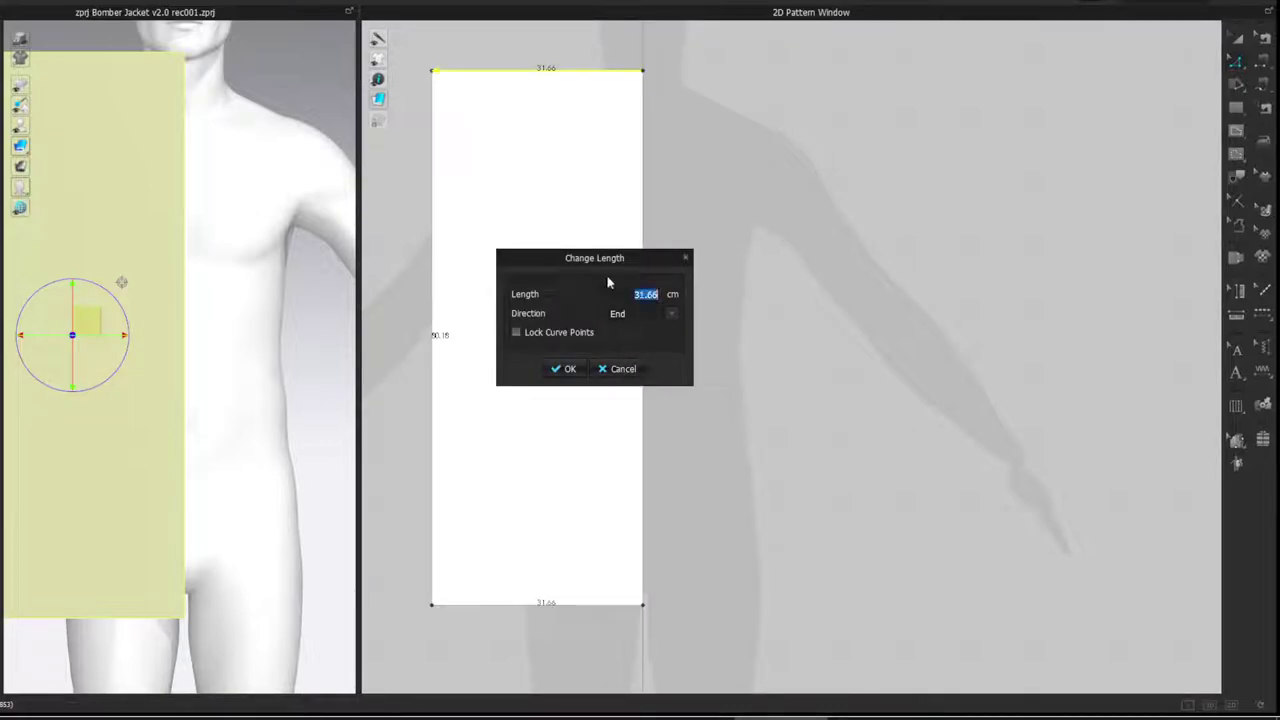
{"action": "type", "text": "25.43"}
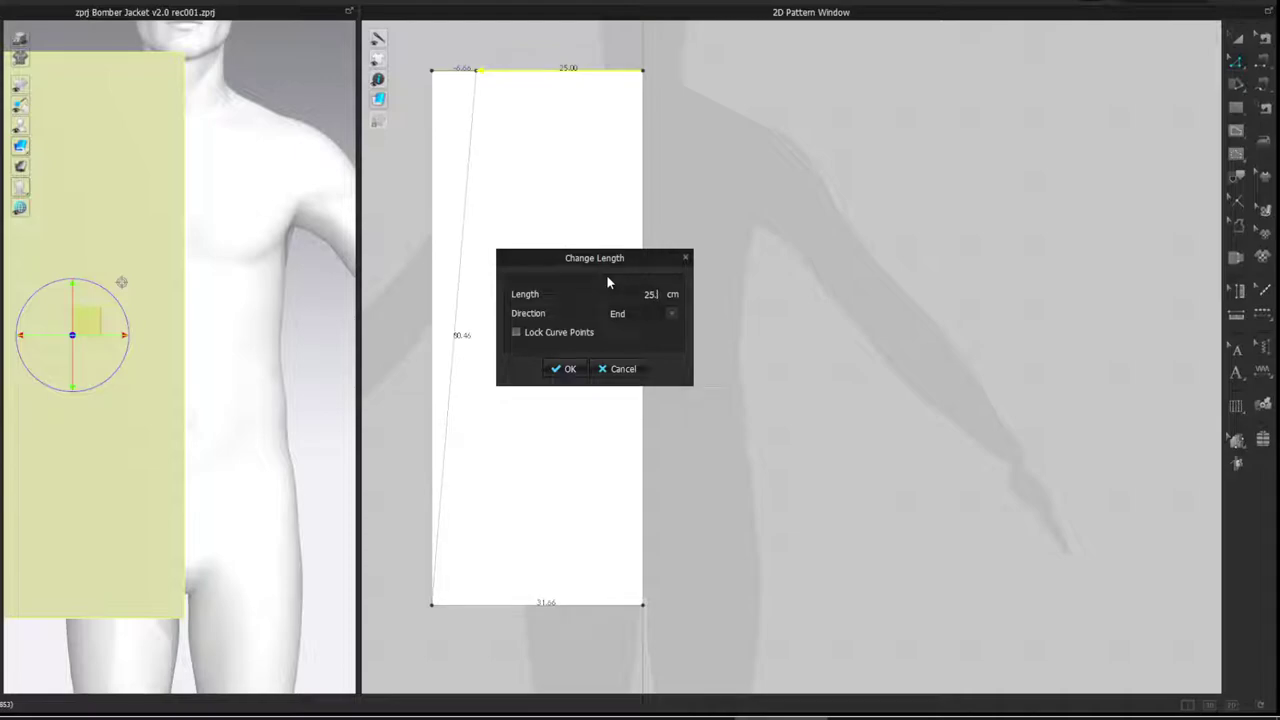
{"action": "left_click", "coordinate": [558, 368]}
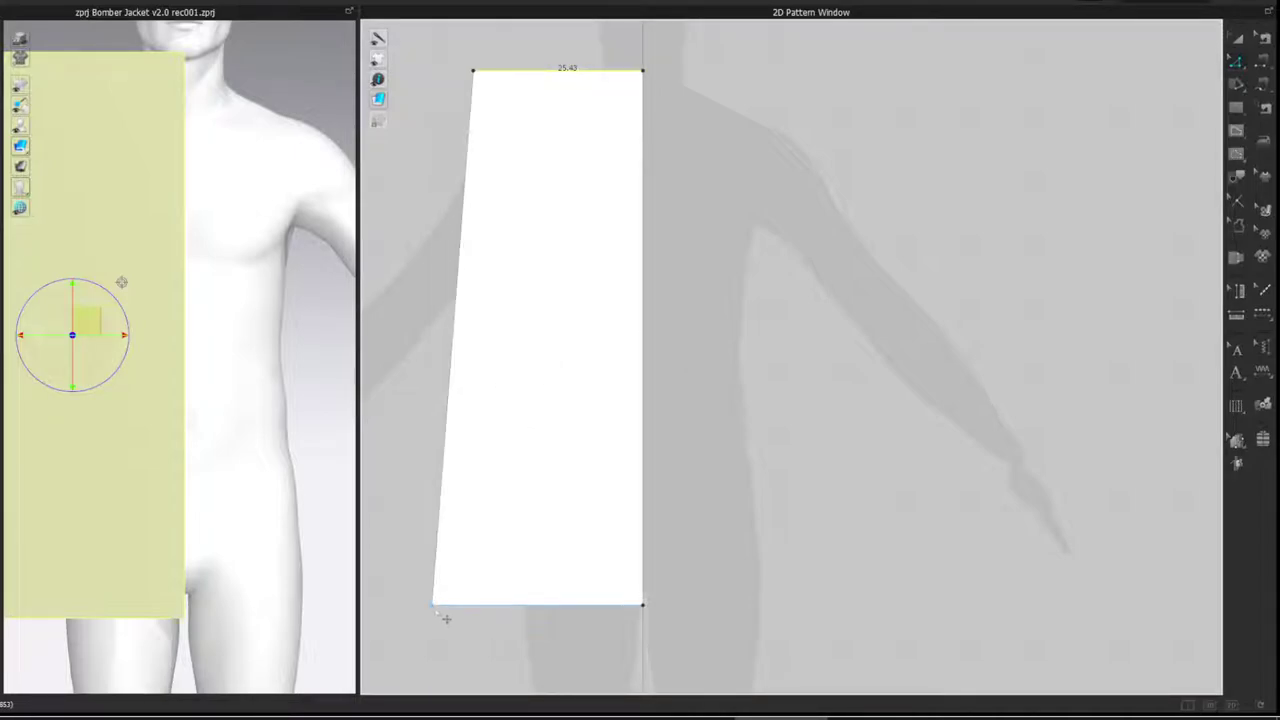
- Move the pattern's outer bottom corner straight below the outer top corner to restore a rectangle
{"action": "left_click_drag", "start_coordinate": [480, 608], "coordinate": [476, 606]}
{"action": "key", "text": "a"}
{"action": "left_click", "coordinate": [752, 266]}
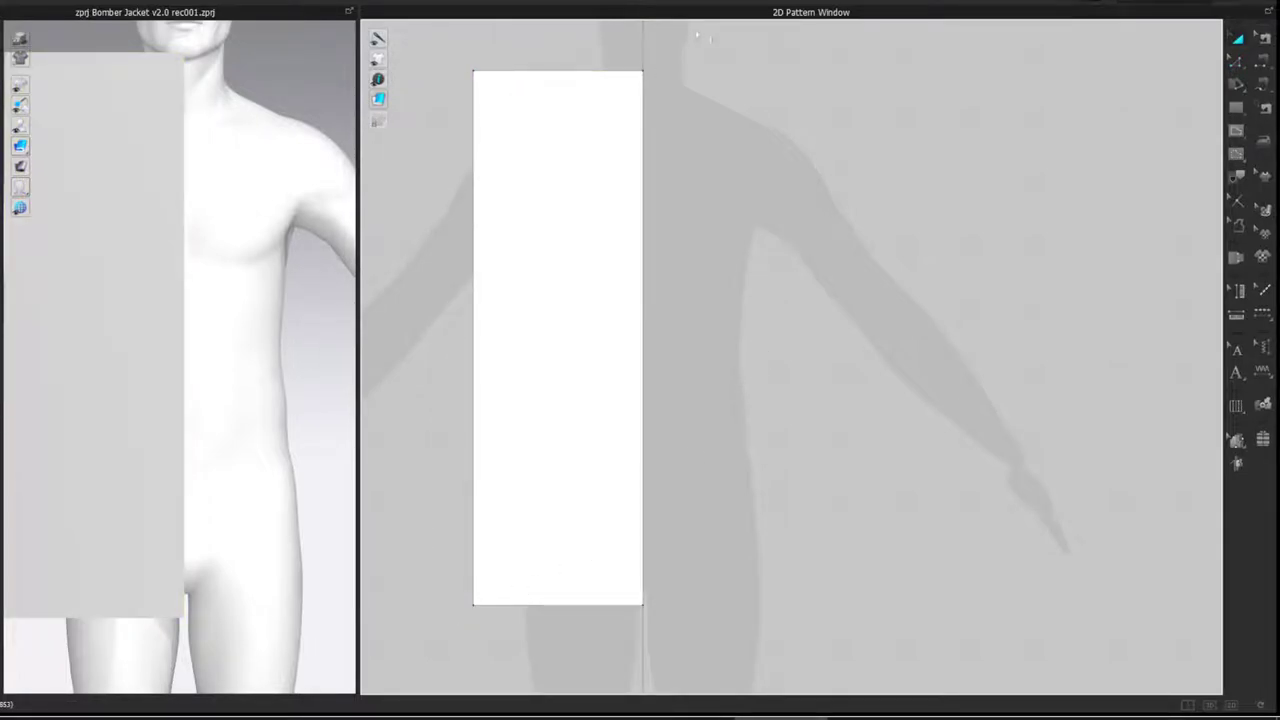
- Make the garment see-through in the 3D view and measure the avatar from the side neck point down to the chest line
{"action": "key", "text": "alt+4"}
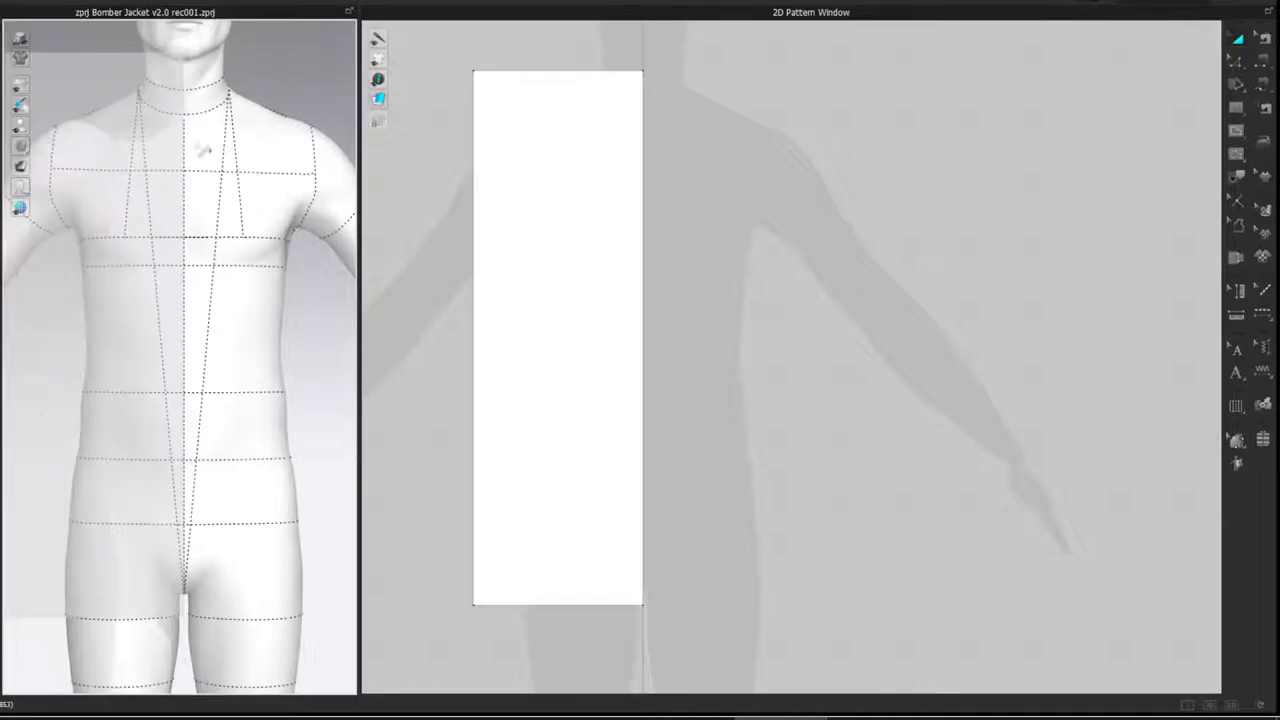
{"action": "left_click", "coordinate": [139, 87]}
{"action": "left_click", "coordinate": [131, 236]}
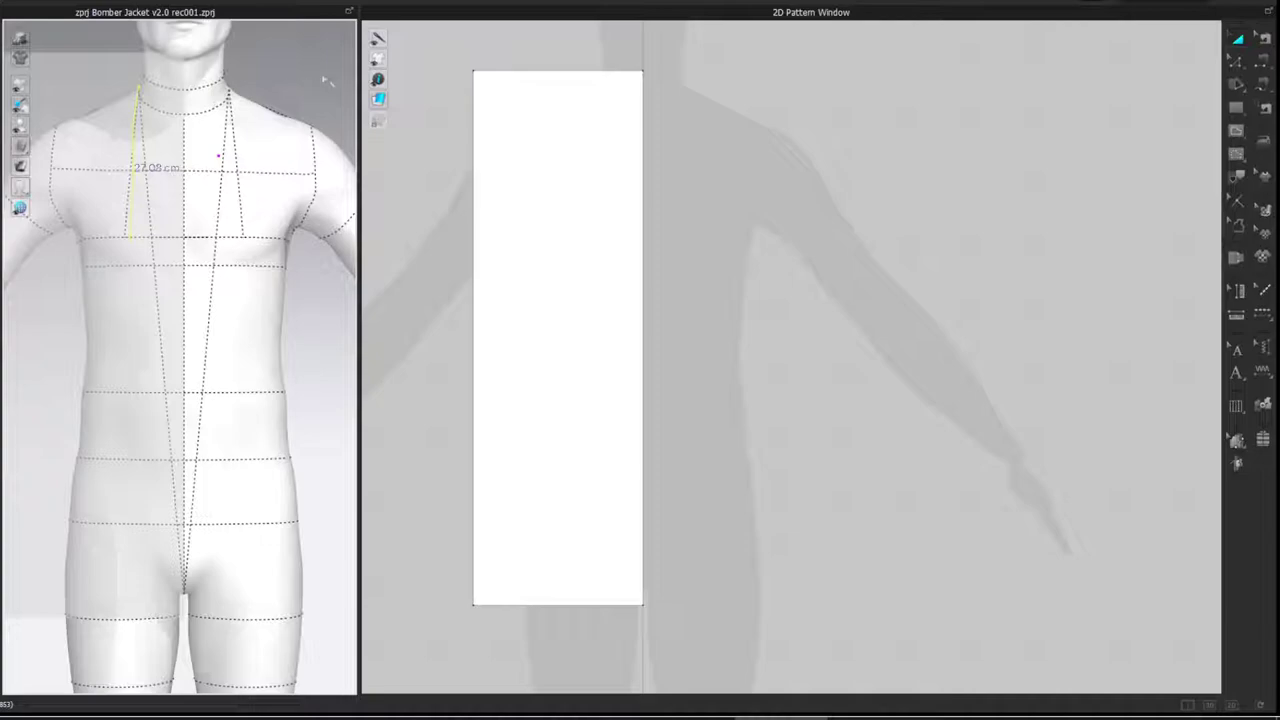
- Split the pattern's center edge 27.08 cm from the top and draw a horizontal internal chest line across from that point
{"action": "key", "text": "z"}
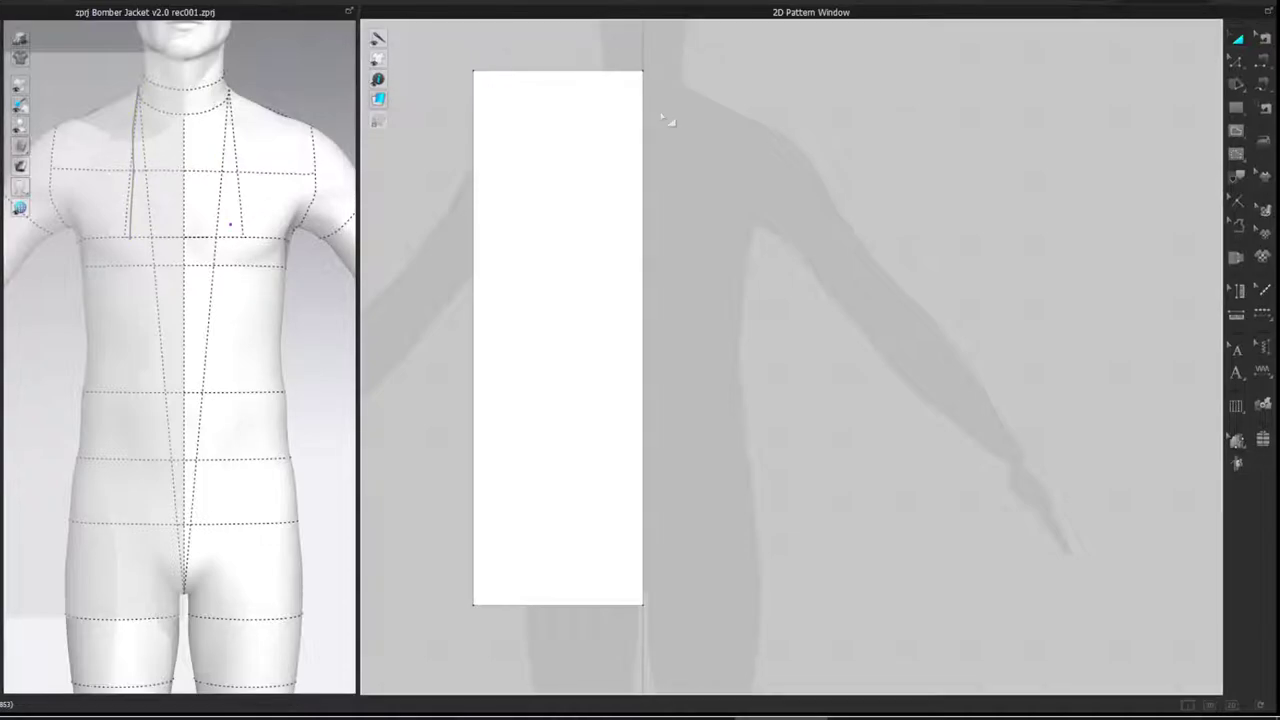
{"action": "right_click", "coordinate": [646, 113]}
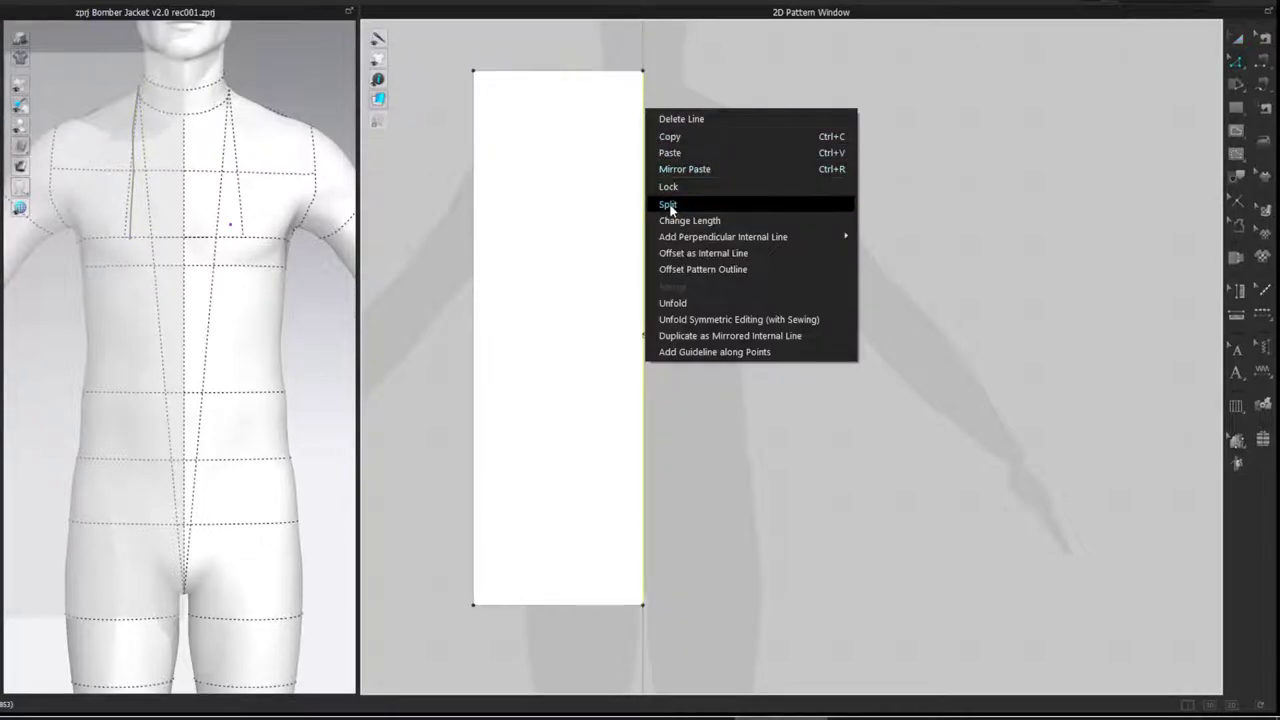
{"action": "left_click", "coordinate": [668, 206]}
{"action": "left_click_drag", "start_coordinate": [653, 176], "coordinate": [910, 233]}
{"action": "type", "text": "27.08"}
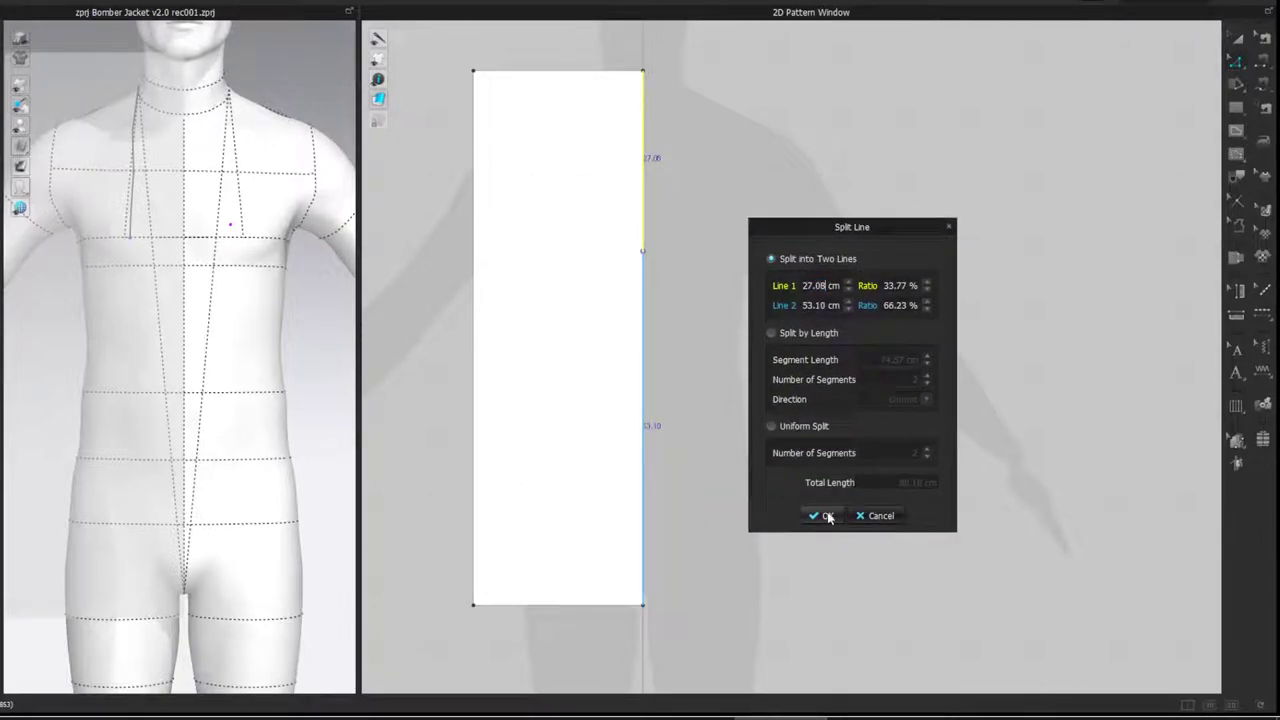
{"action": "left_click", "coordinate": [824, 515]}
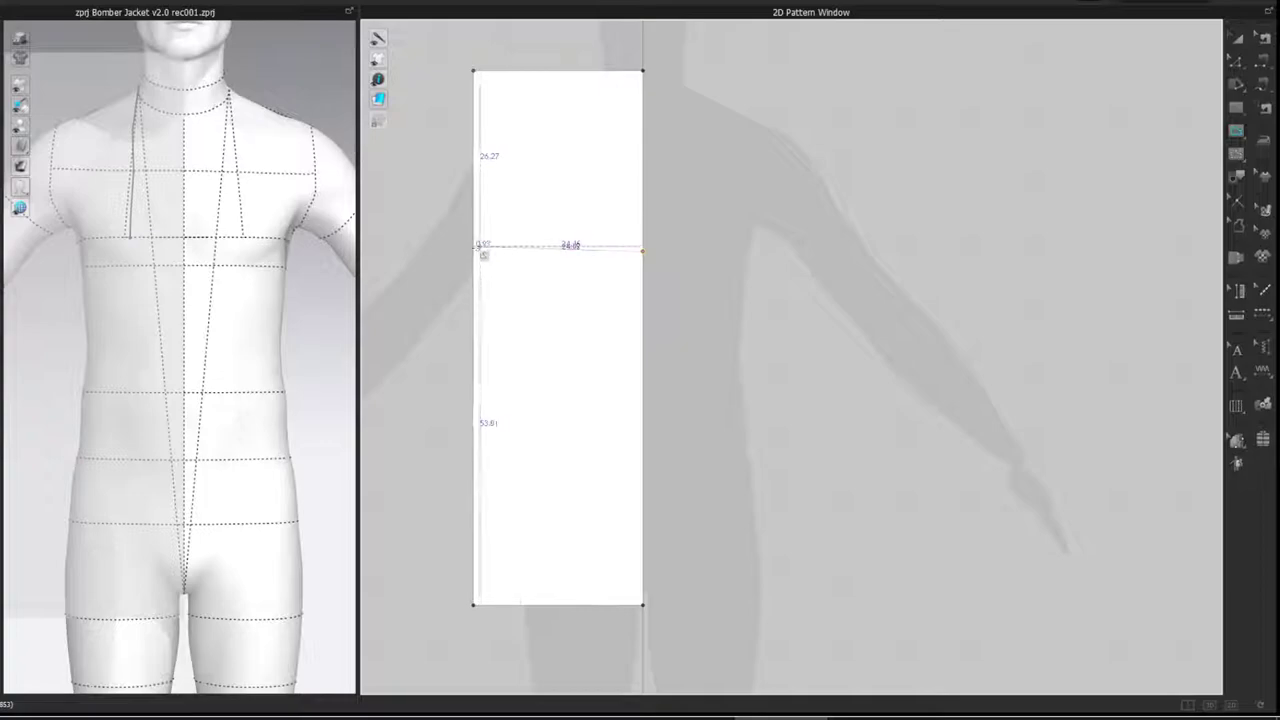
{"action": "left_click", "coordinate": [474, 250]}
{"action": "left_click", "coordinate": [714, 207]}
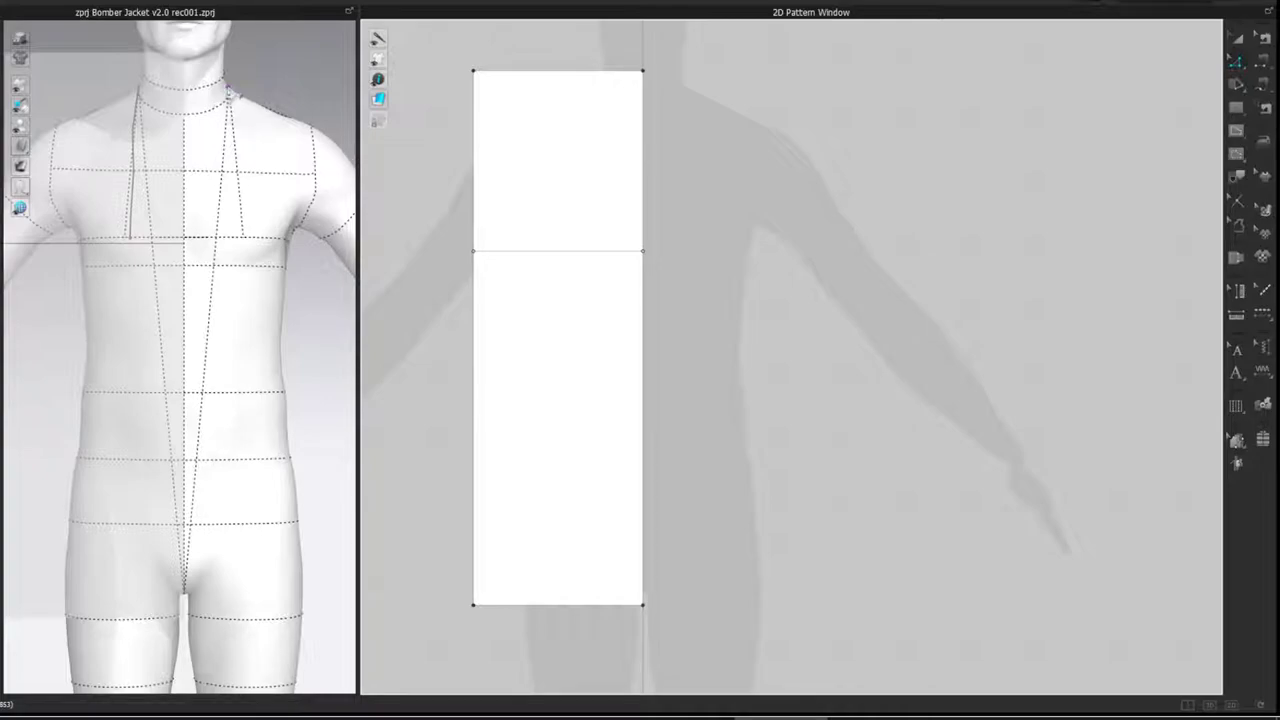
- Measure the avatar's front from the side neck point down over the chest to the waist line
{"action": "left_click", "coordinate": [228, 87]}
{"action": "left_click", "coordinate": [232, 172]}
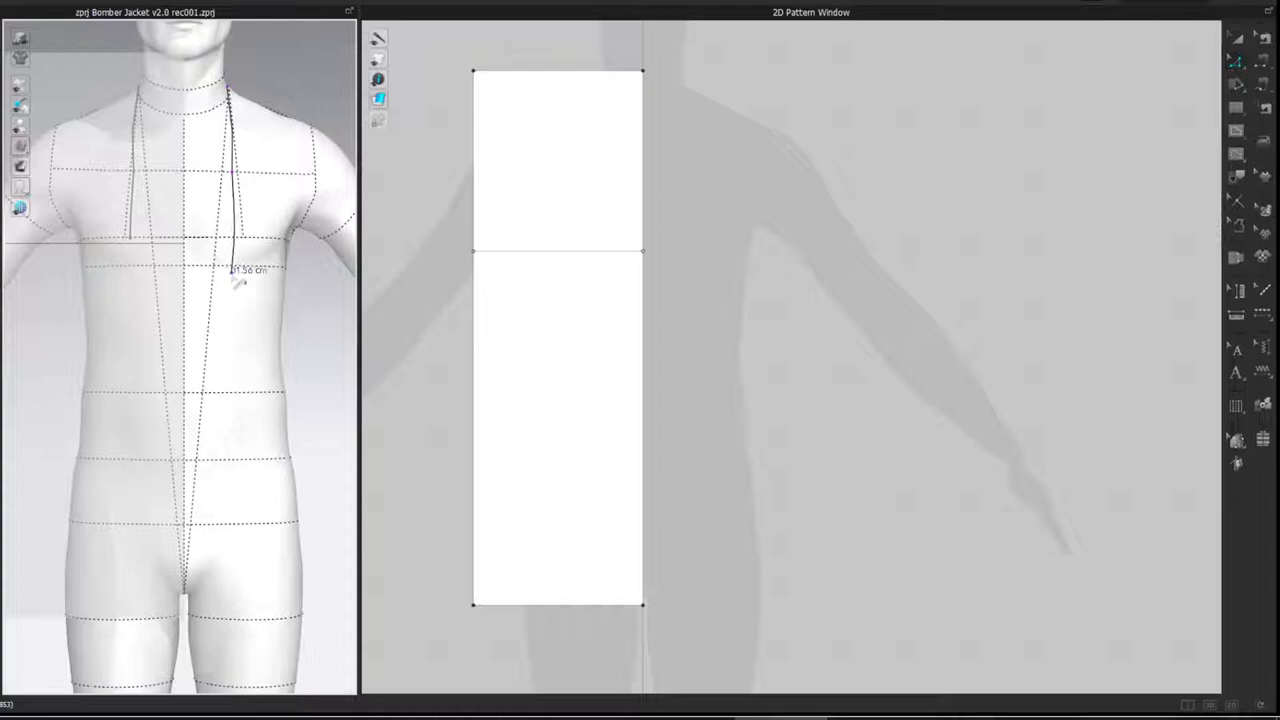
{"action": "double_click", "coordinate": [233, 393]}
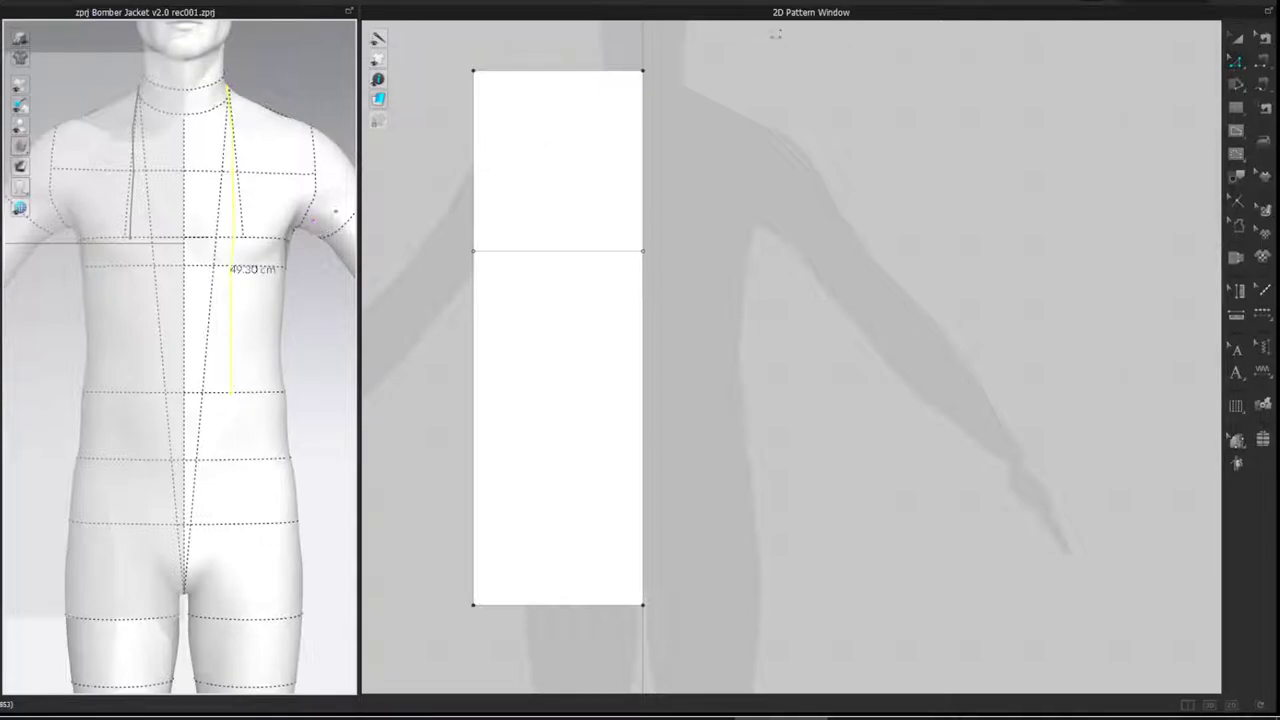
- Split the center edge 49.3 cm from the top and draw a horizontal internal waist line across the pattern from that point
{"action": "right_click", "coordinate": [642, 131]}
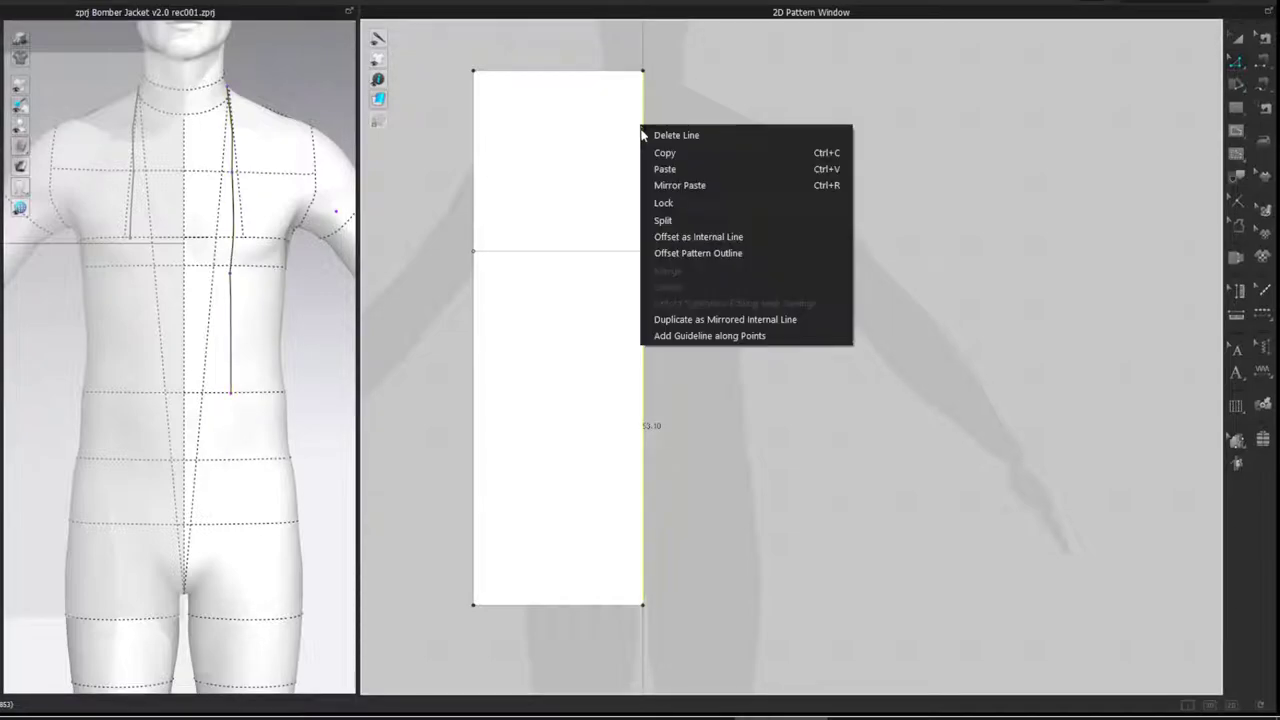
{"action": "left_click", "coordinate": [666, 220]}
{"action": "left_click_drag", "start_coordinate": [596, 172], "coordinate": [789, 207]}
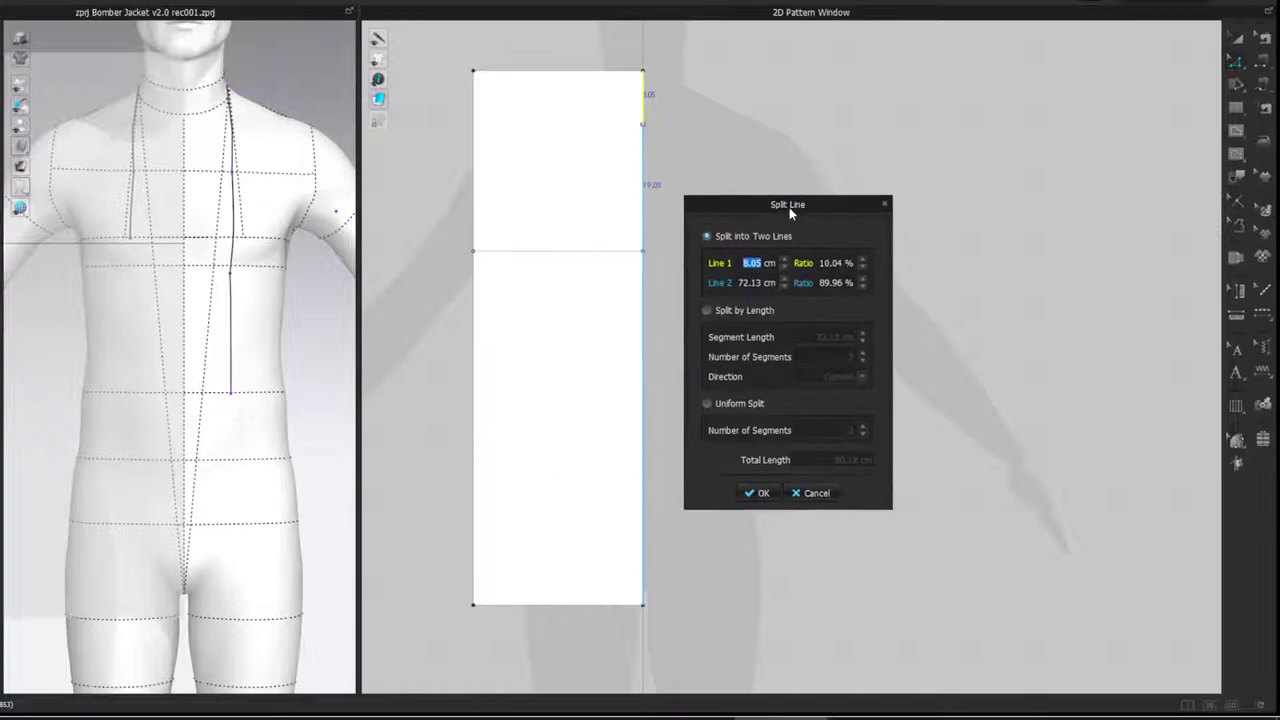
{"action": "type", "text": "49.3"}
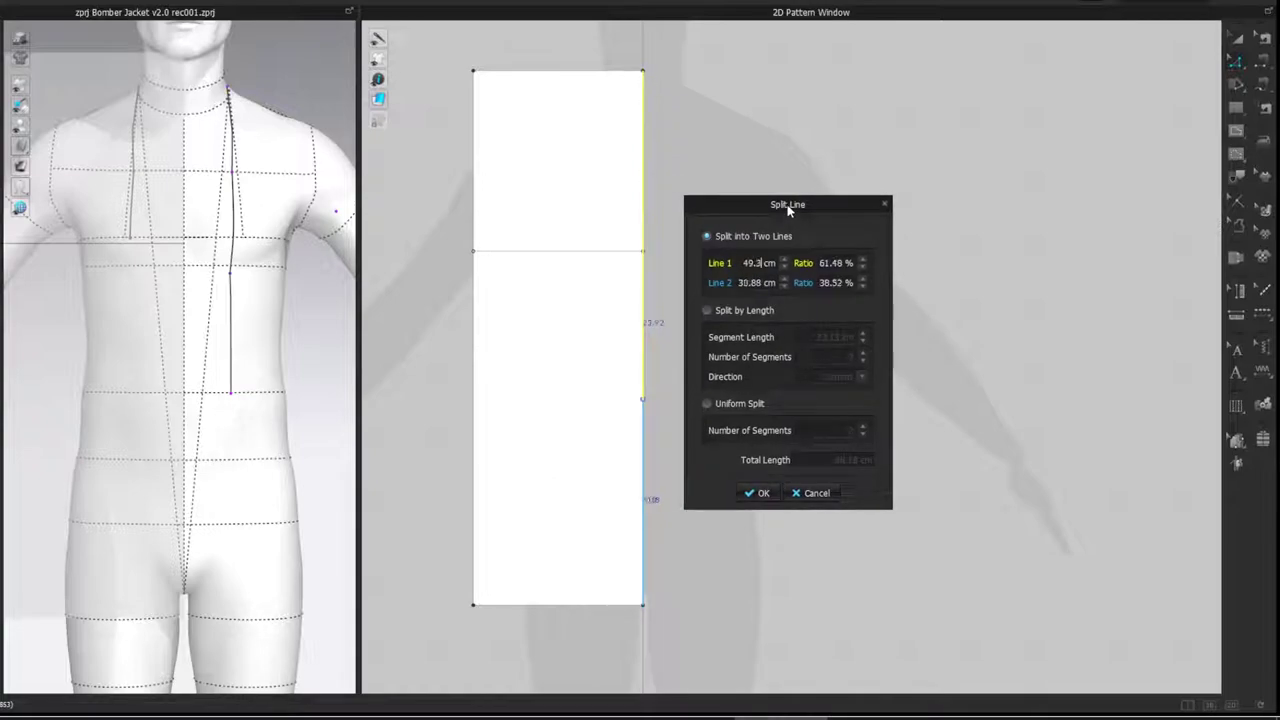
{"action": "left_click", "coordinate": [750, 492]}
{"action": "left_click", "coordinate": [645, 401]}
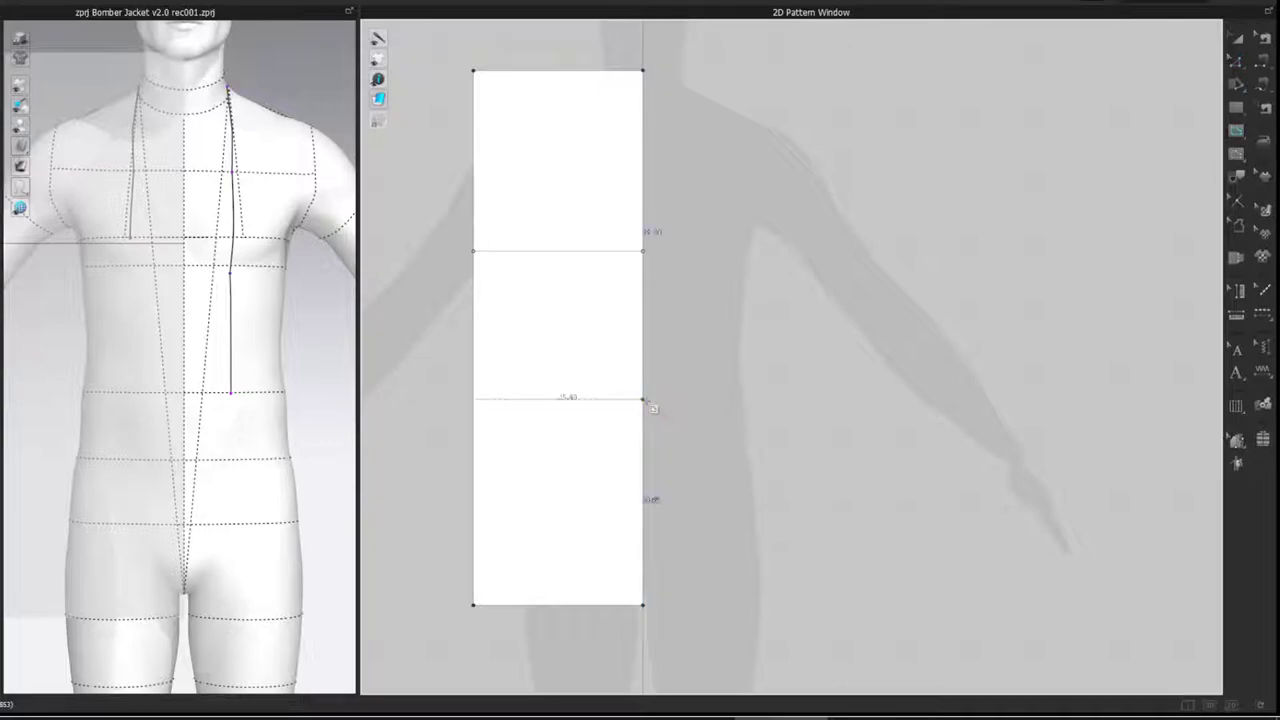
{"action": "left_click", "coordinate": [474, 400]}
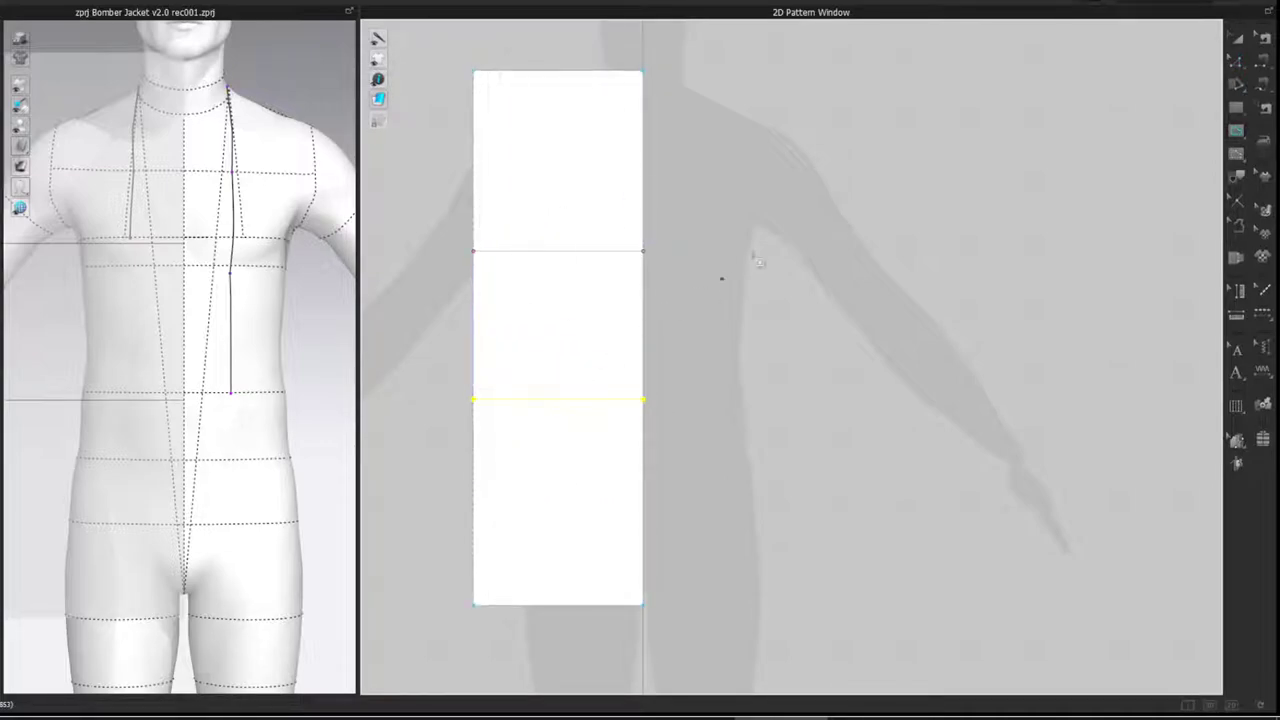
{"action": "key", "text": "z"}
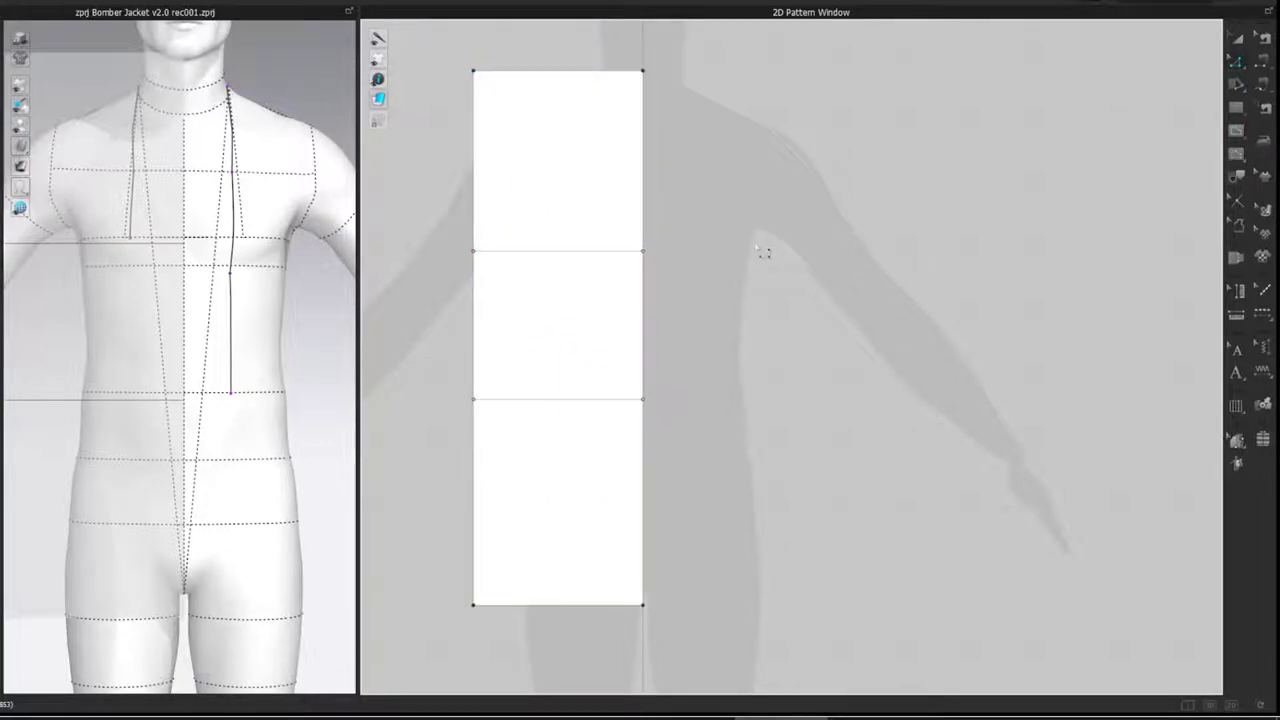
- Open the avatar's size data, show its Advanced details, and copy the waist to Low Hip measurement
{"action": "left_click", "coordinate": [300, 3]}
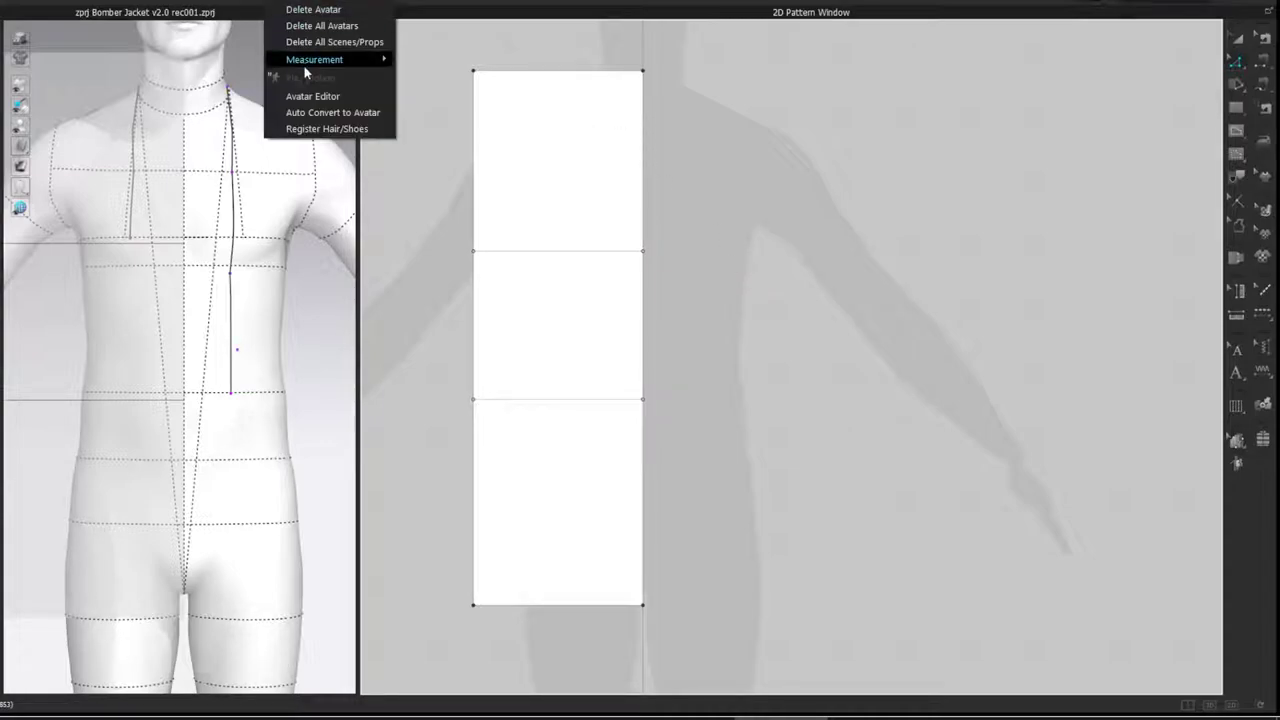
{"action": "left_click", "coordinate": [314, 94]}
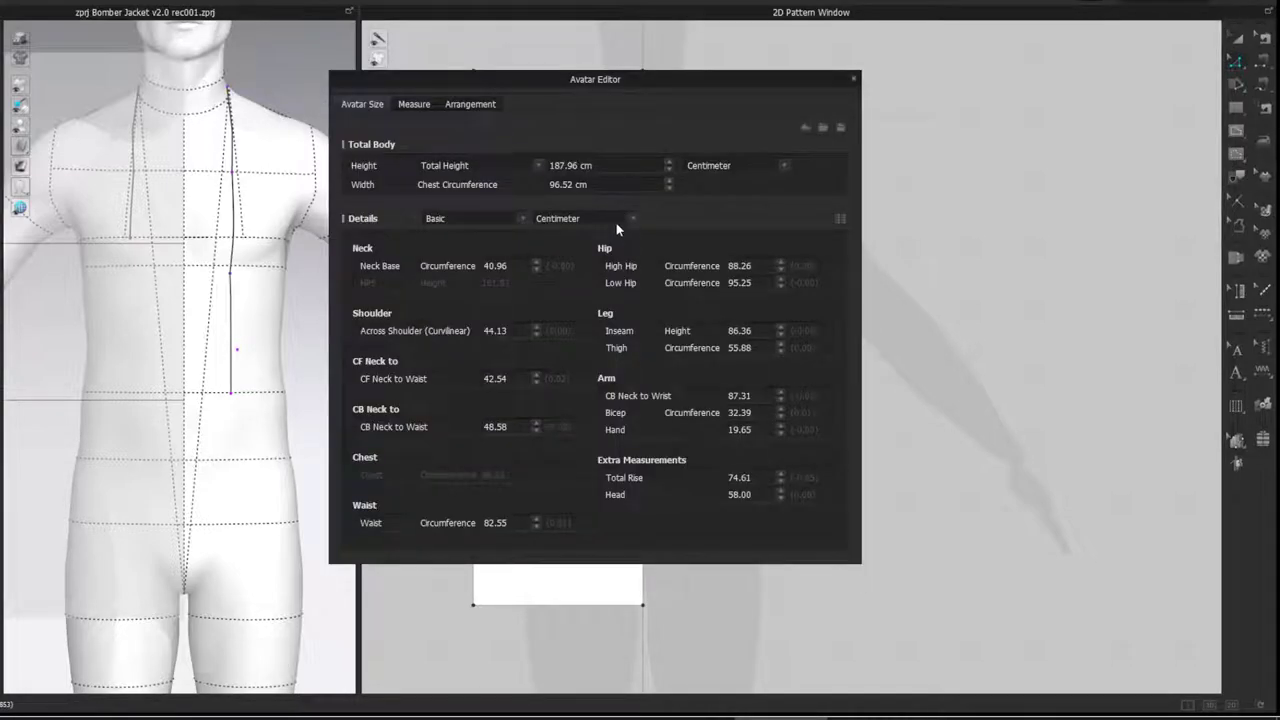
{"action": "left_click", "coordinate": [500, 218]}
{"action": "left_click", "coordinate": [486, 237]}
{"action": "scroll", "coordinate": [446, 450], "scroll_direction": "down", "scroll_amount": 1}
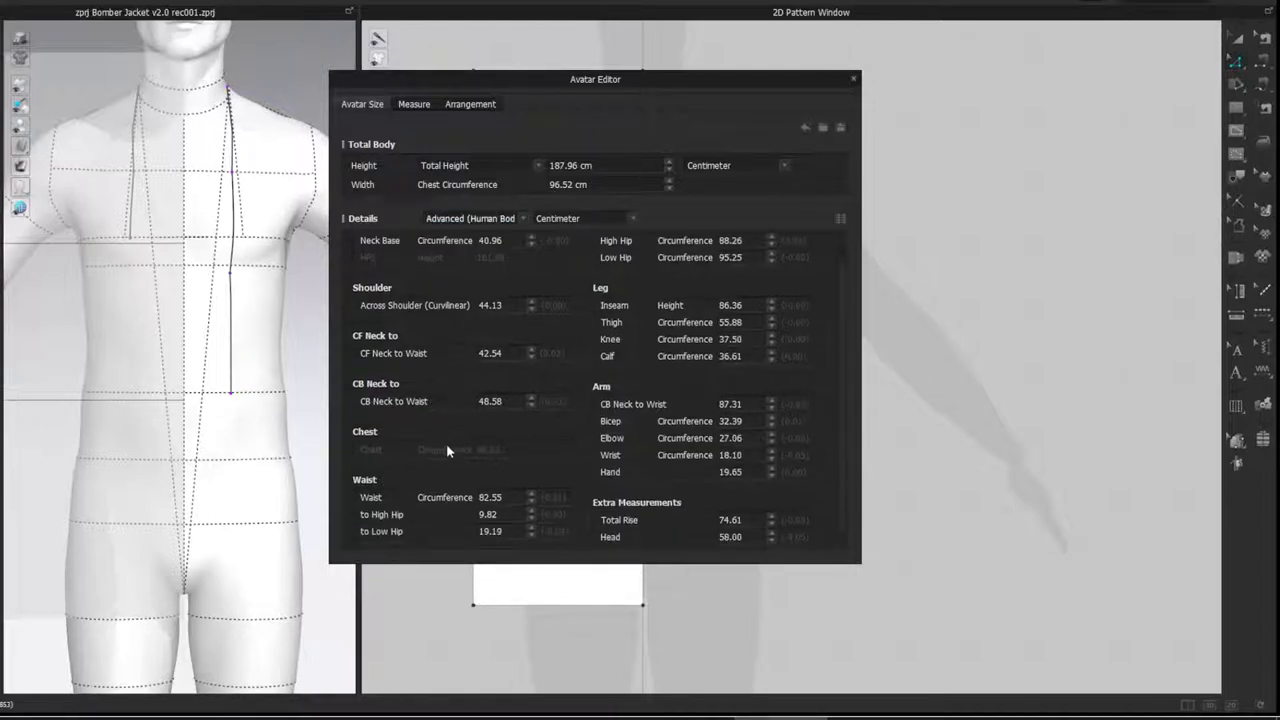
{"action": "left_click", "coordinate": [492, 531]}
{"action": "key", "text": "ctrl+c"}
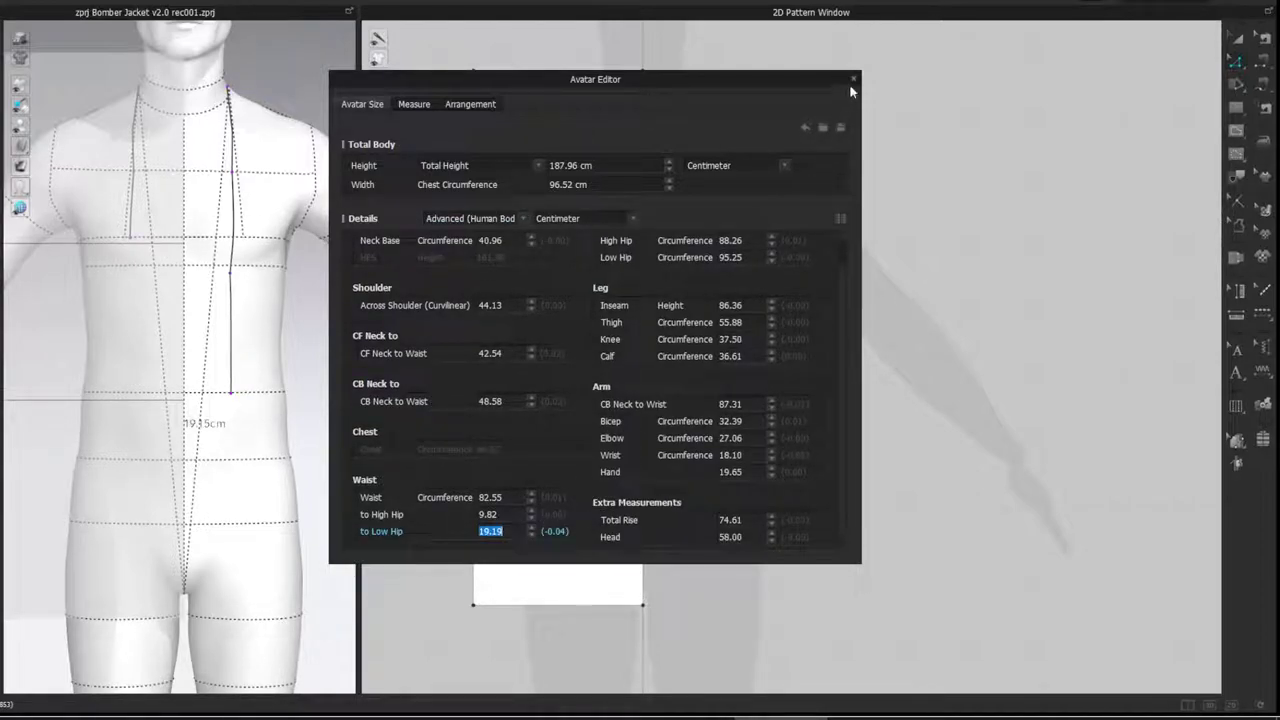
{"action": "left_click", "coordinate": [853, 78]}
- Set the center edge below the waist line to 19.19 cm and raise the opposite bottom corner level with it
{"action": "right_click", "coordinate": [643, 416]}
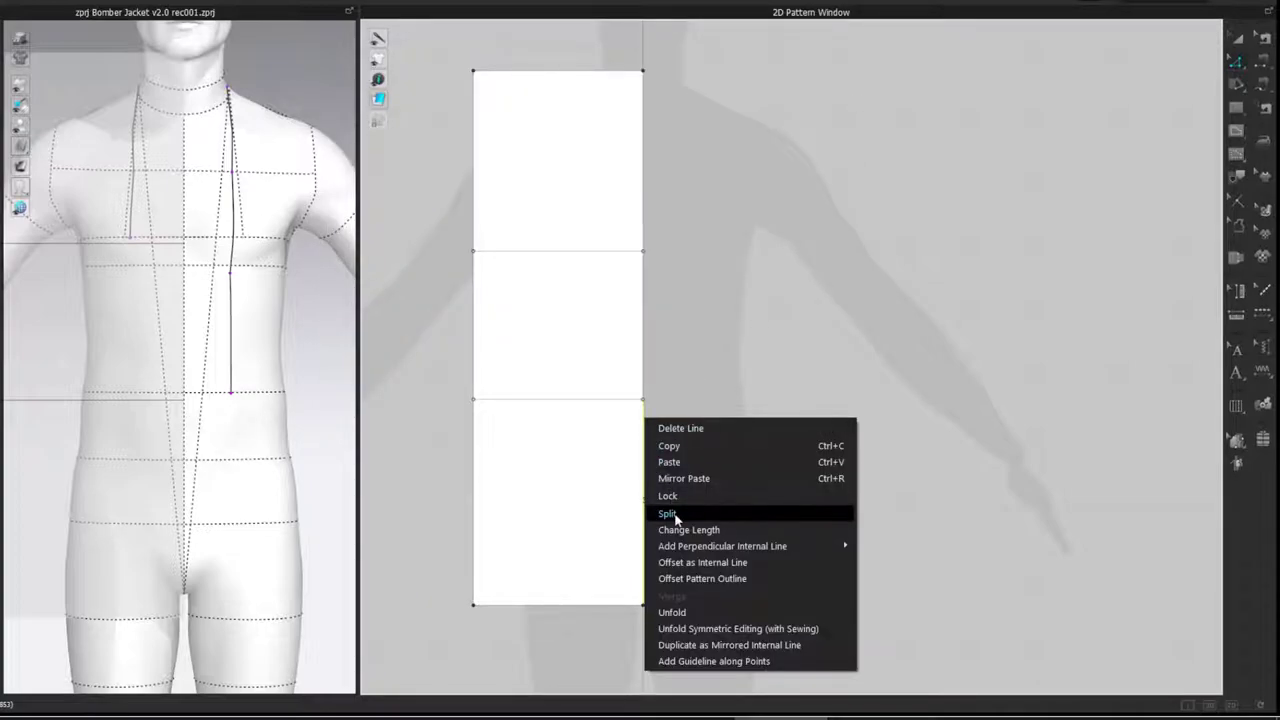
{"action": "left_click", "coordinate": [676, 527]}
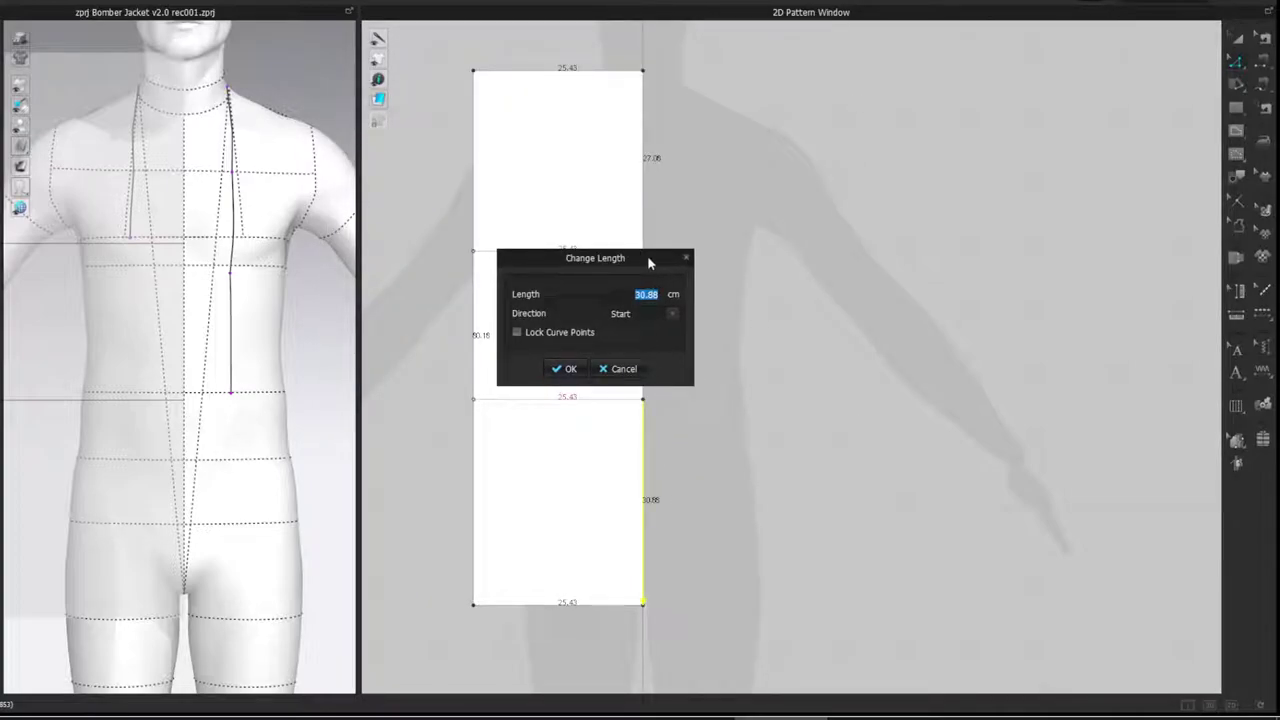
{"action": "left_click_drag", "start_coordinate": [646, 263], "coordinate": [881, 289]}
{"action": "key", "text": "ctrl+v"}
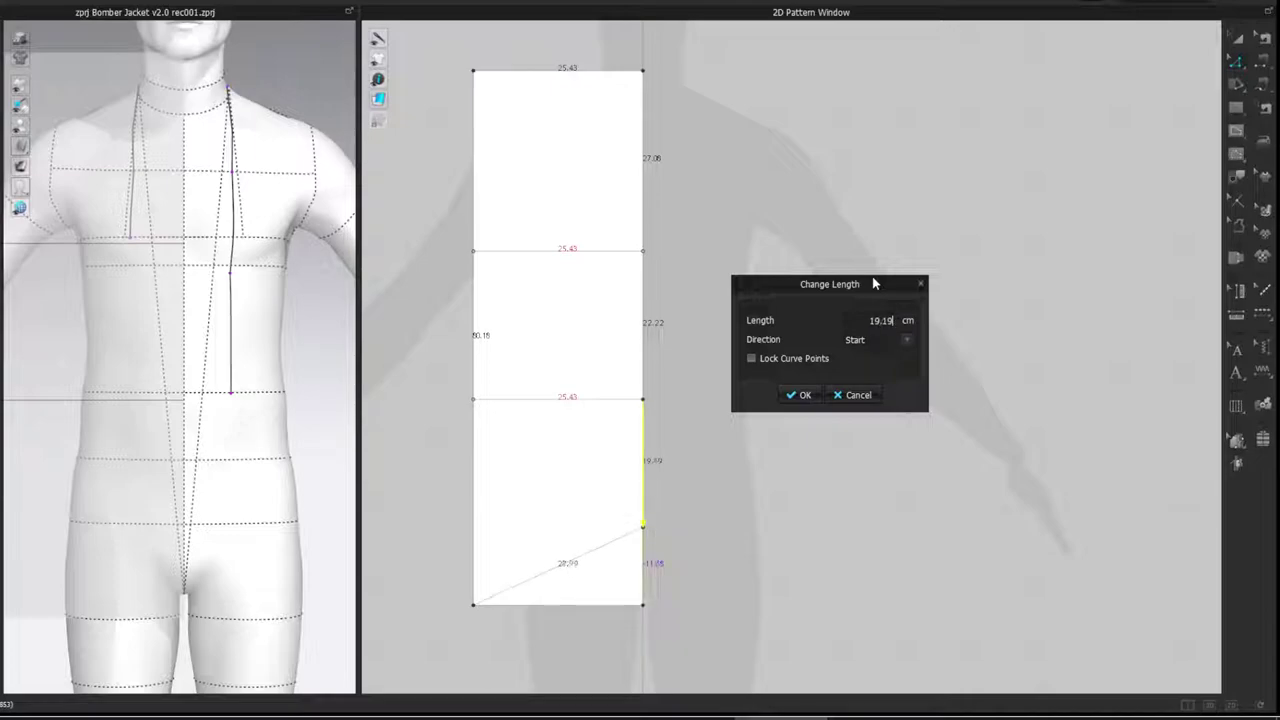
{"action": "left_click", "coordinate": [803, 395]}
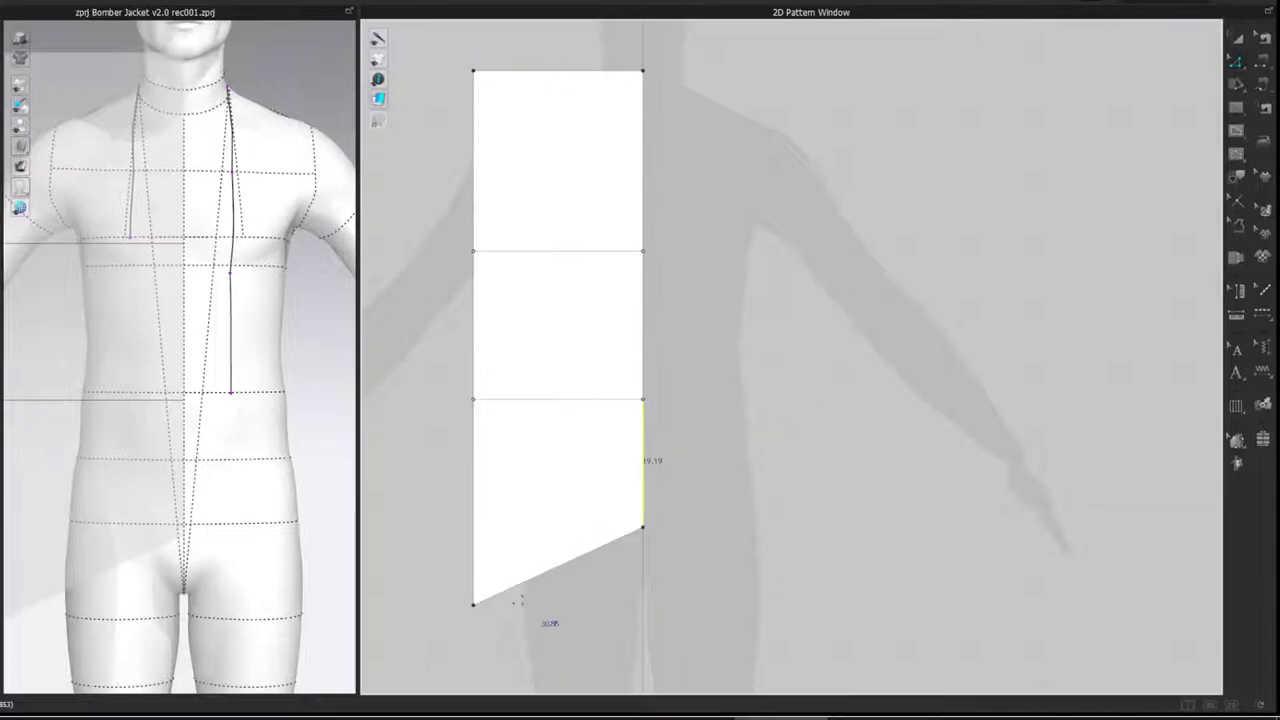
{"action": "left_click_drag", "start_coordinate": [474, 538], "coordinate": [474, 527]}
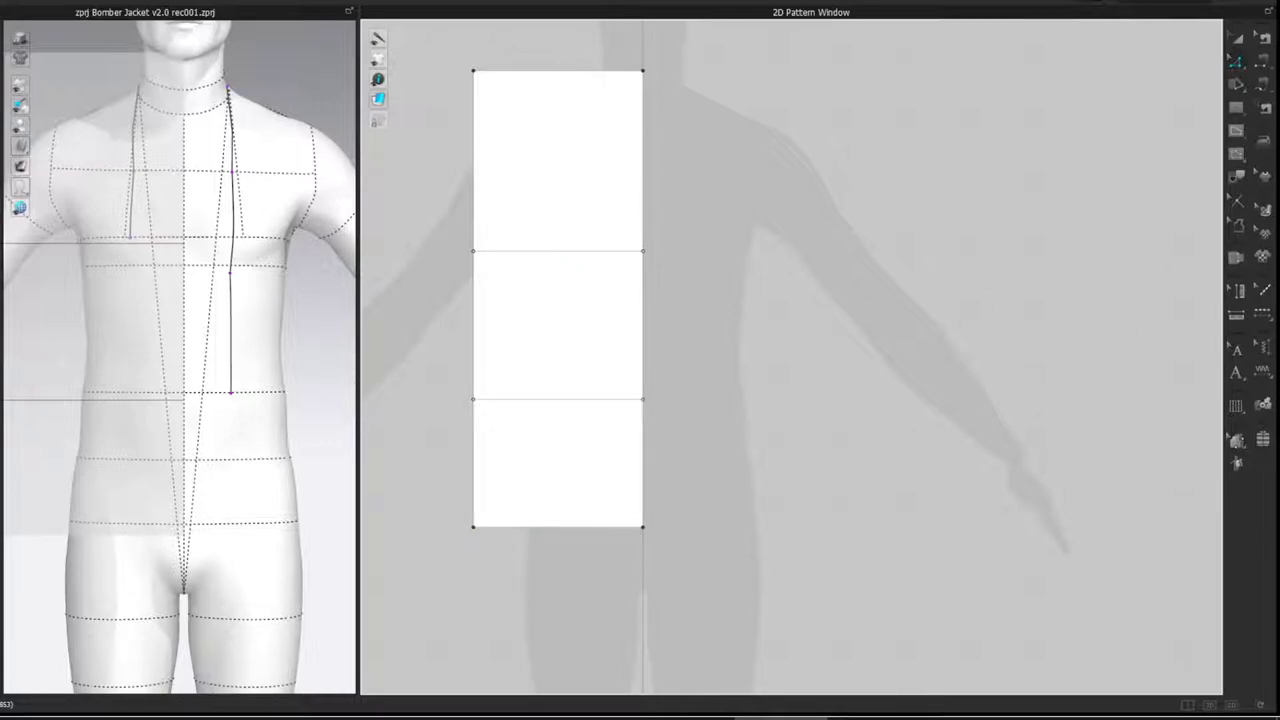
- Duplicate the body block and place the copy beside the original on its outer side, level with it
{"action": "key", "text": "a"}
{"action": "left_click", "coordinate": [569, 167]}
{"action": "key", "text": "ctrl+c"}
{"action": "key", "text": "ctrl+v"}
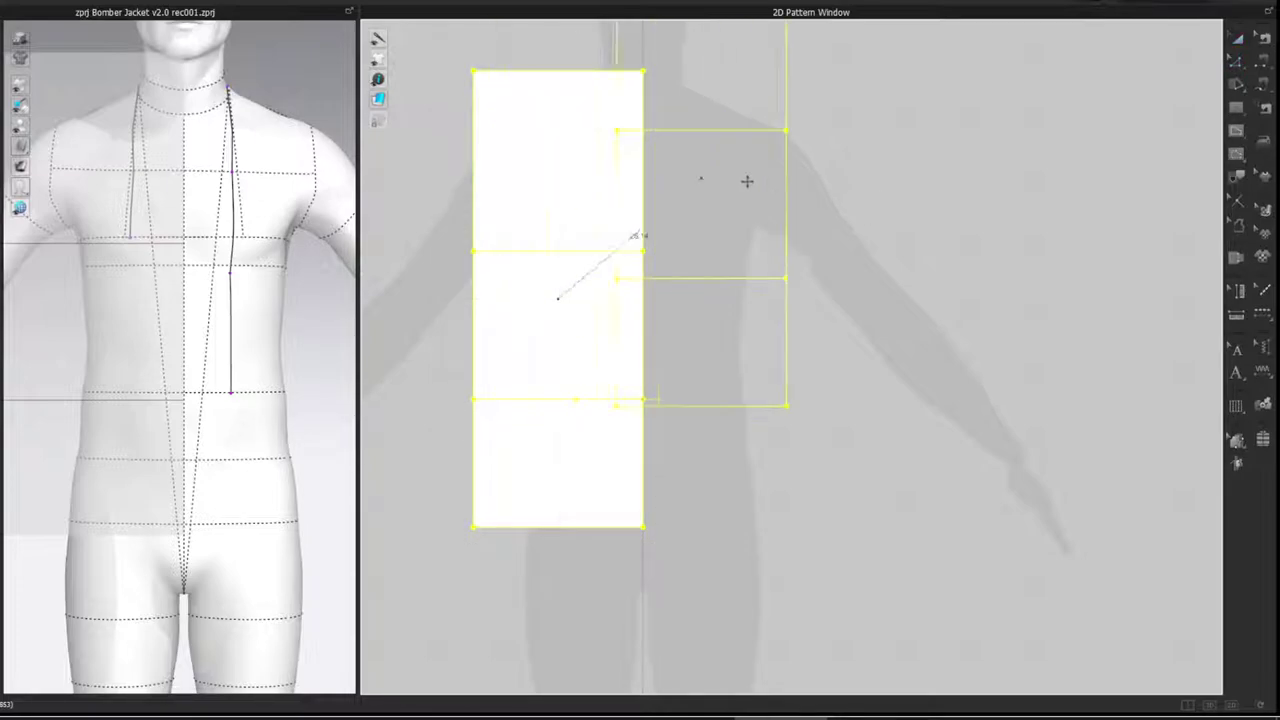
{"action": "middle_click_drag", "start_coordinate": [364, 227], "coordinate": [440, 242]}
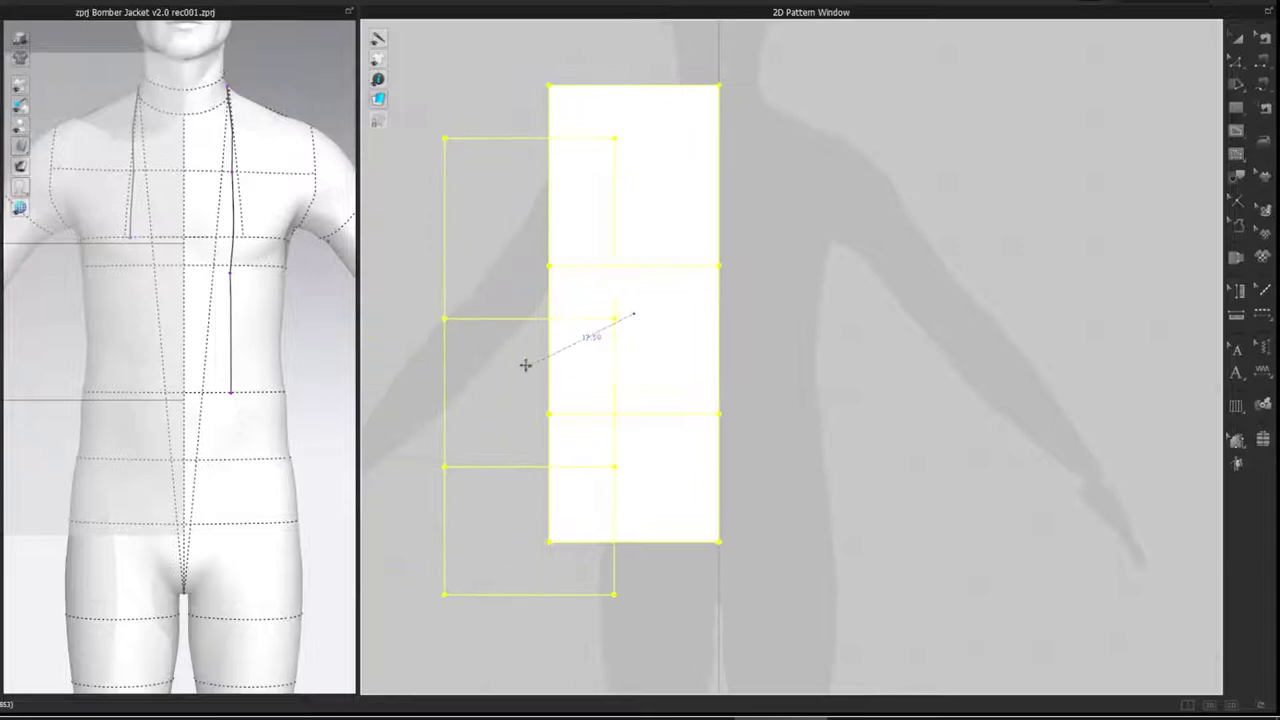
{"action": "left_click", "coordinate": [411, 315]}
{"action": "key", "text": "z"}
{"action": "middle_click_drag", "start_coordinate": [905, 197], "coordinate": [863, 177]}
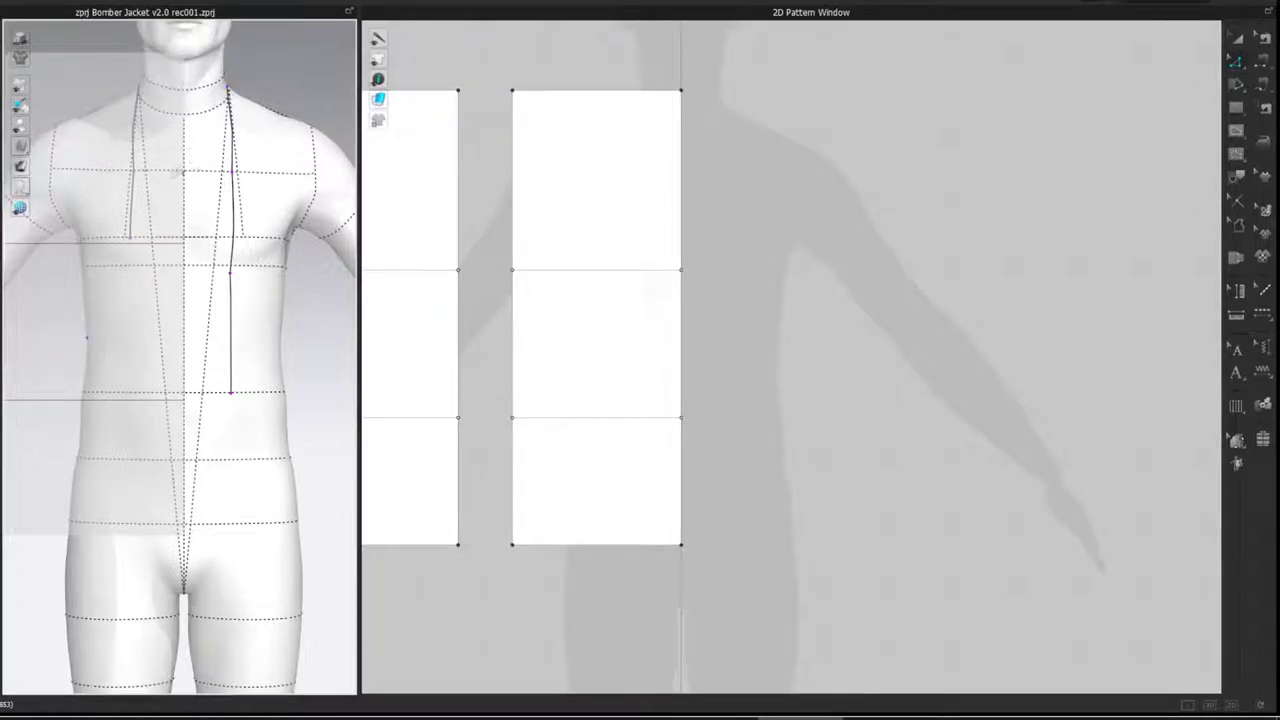
- Measure the avatar's front from the center line across to the shoulder tip
{"action": "right_click_drag", "start_coordinate": [120, 171], "coordinate": [264, 320]}
{"action": "scroll", "coordinate": [211, 277], "scroll_direction": "up", "scroll_amount": 5}
{"action": "middle_click_drag", "start_coordinate": [240, 180], "coordinate": [262, 229]}
{"action": "right_click_drag", "start_coordinate": [262, 229], "coordinate": [247, 221]}
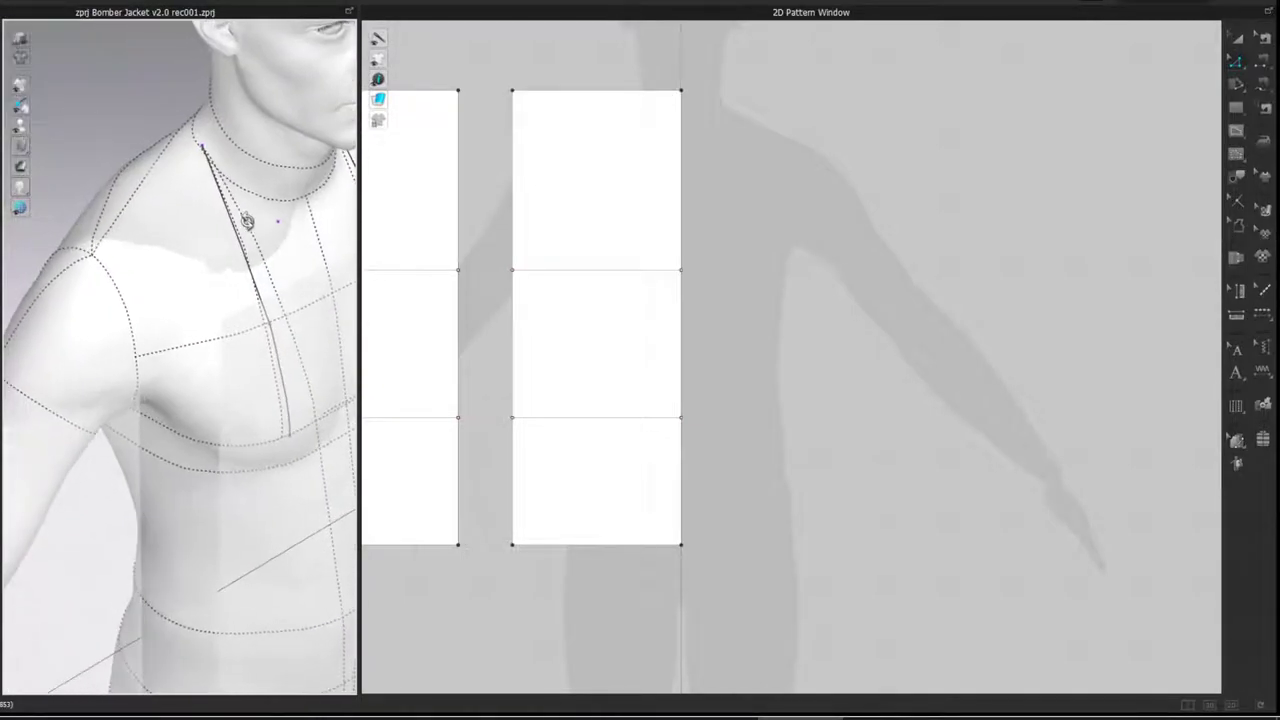
{"action": "left_click", "coordinate": [311, 213]}
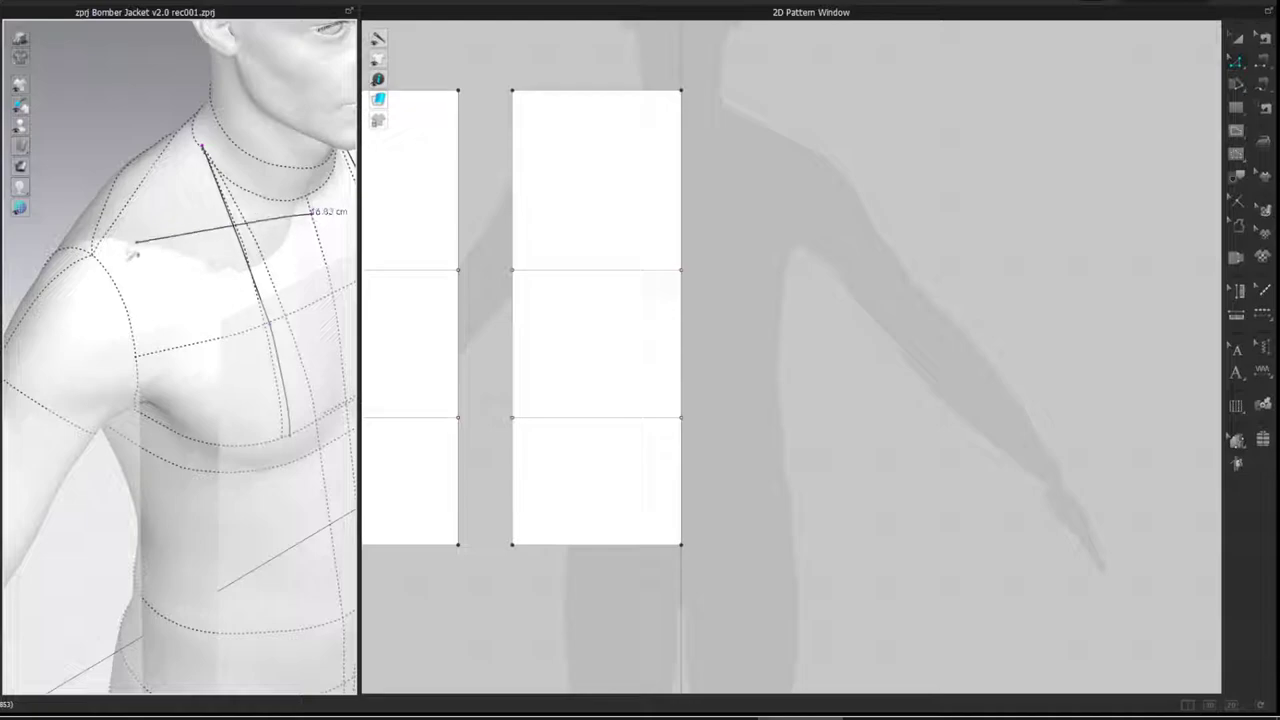
{"action": "left_click", "coordinate": [93, 253]}
{"action": "left_click", "coordinate": [97, 257]}
{"action": "left_click", "coordinate": [99, 258]}
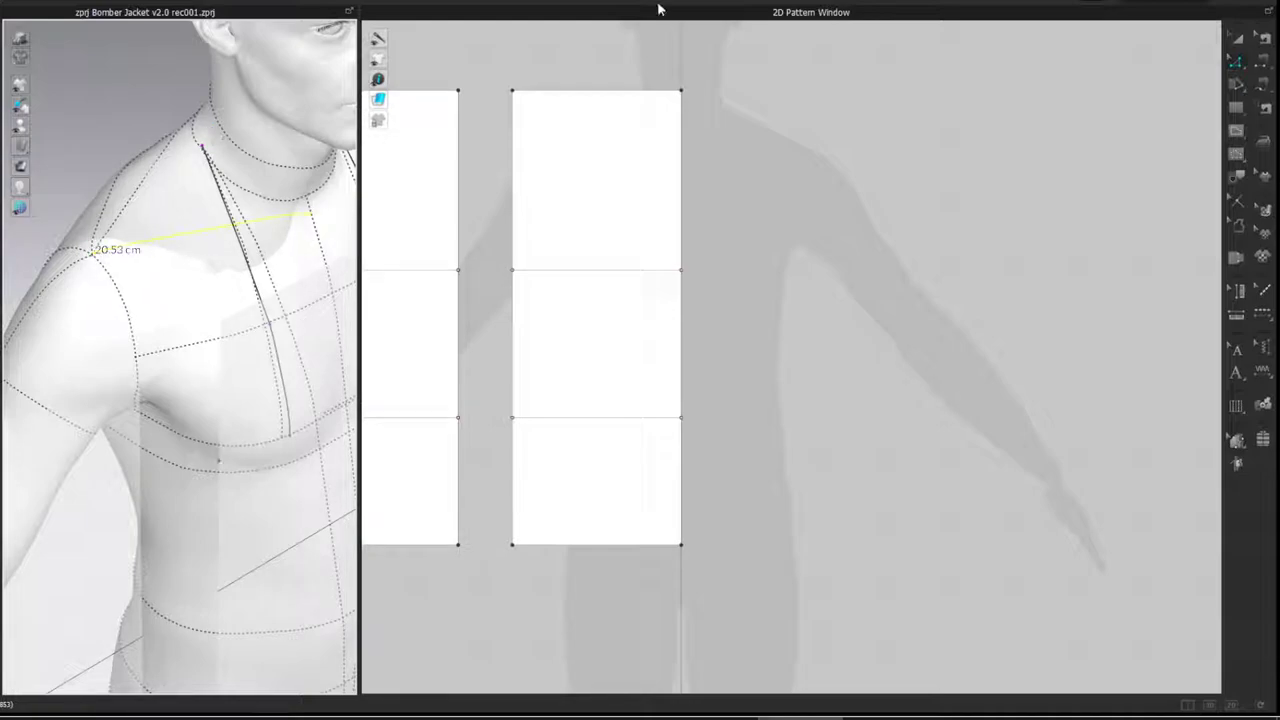
- Split the original block's top edge 20.53 cm from the center edge to mark the shoulder width
{"action": "right_click", "coordinate": [662, 91]}
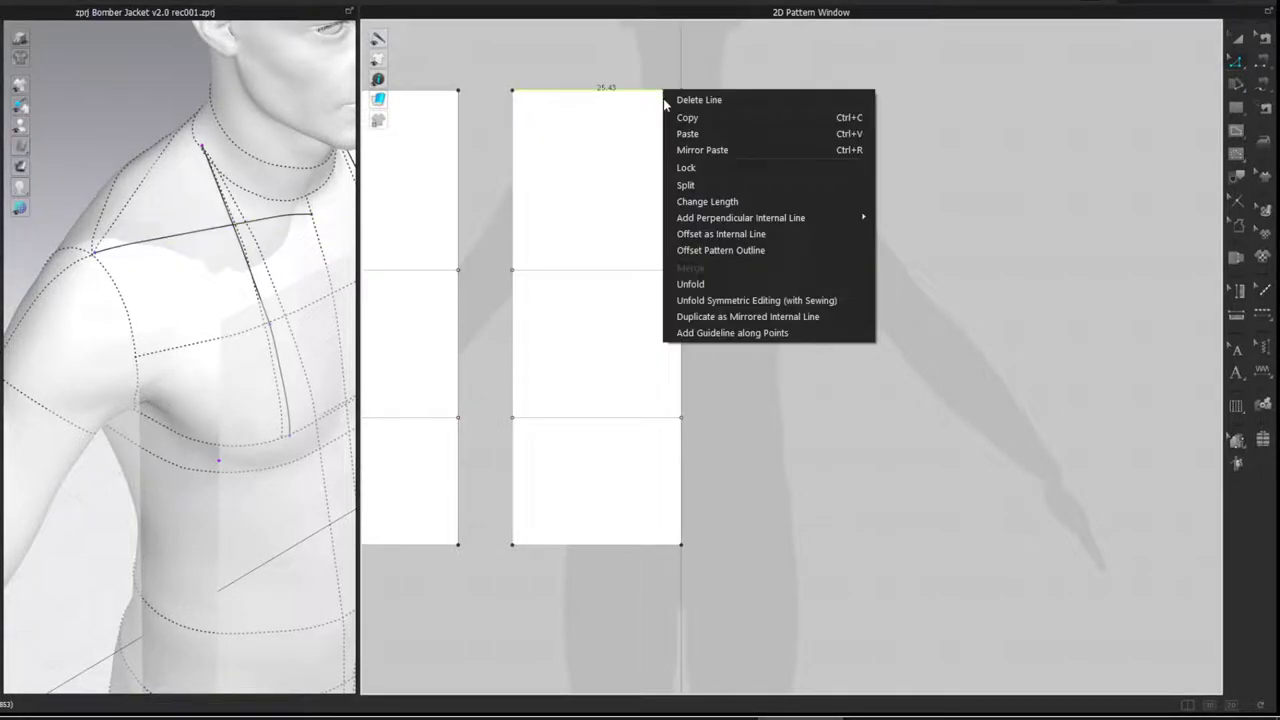
{"action": "left_click", "coordinate": [686, 185]}
{"action": "left_click_drag", "start_coordinate": [619, 168], "coordinate": [876, 210]}
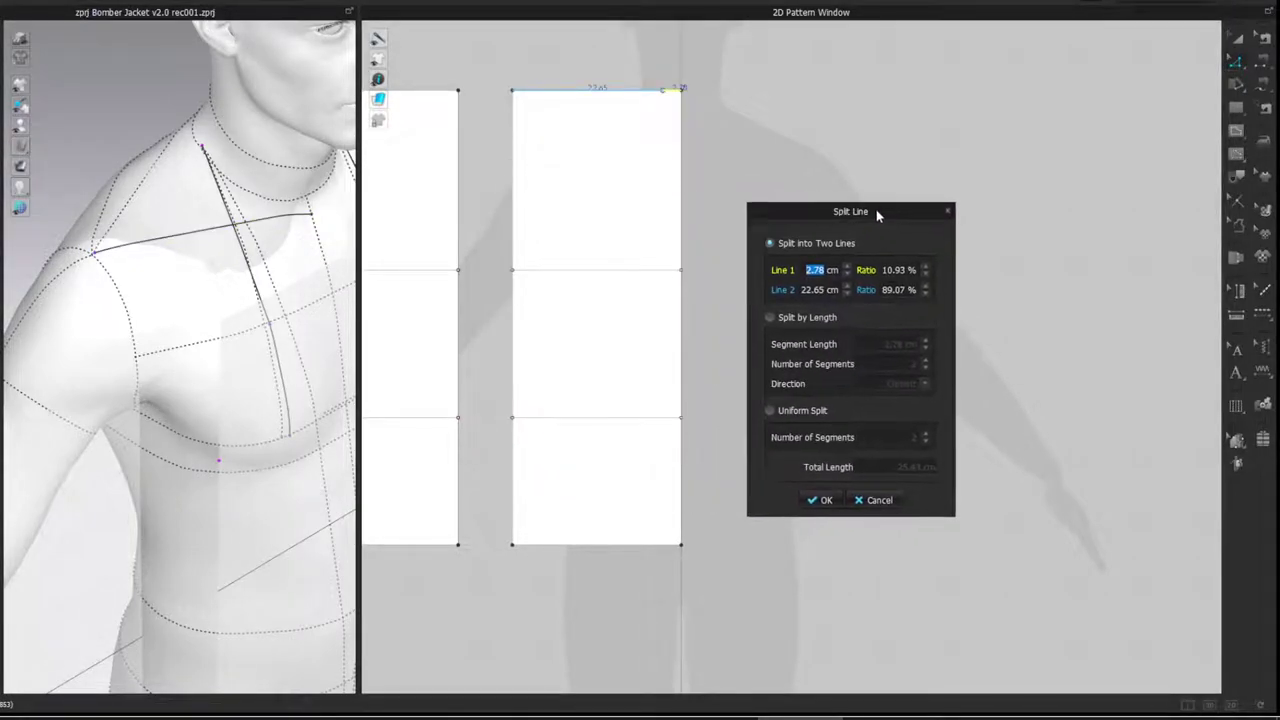
{"action": "type", "text": "20.53"}
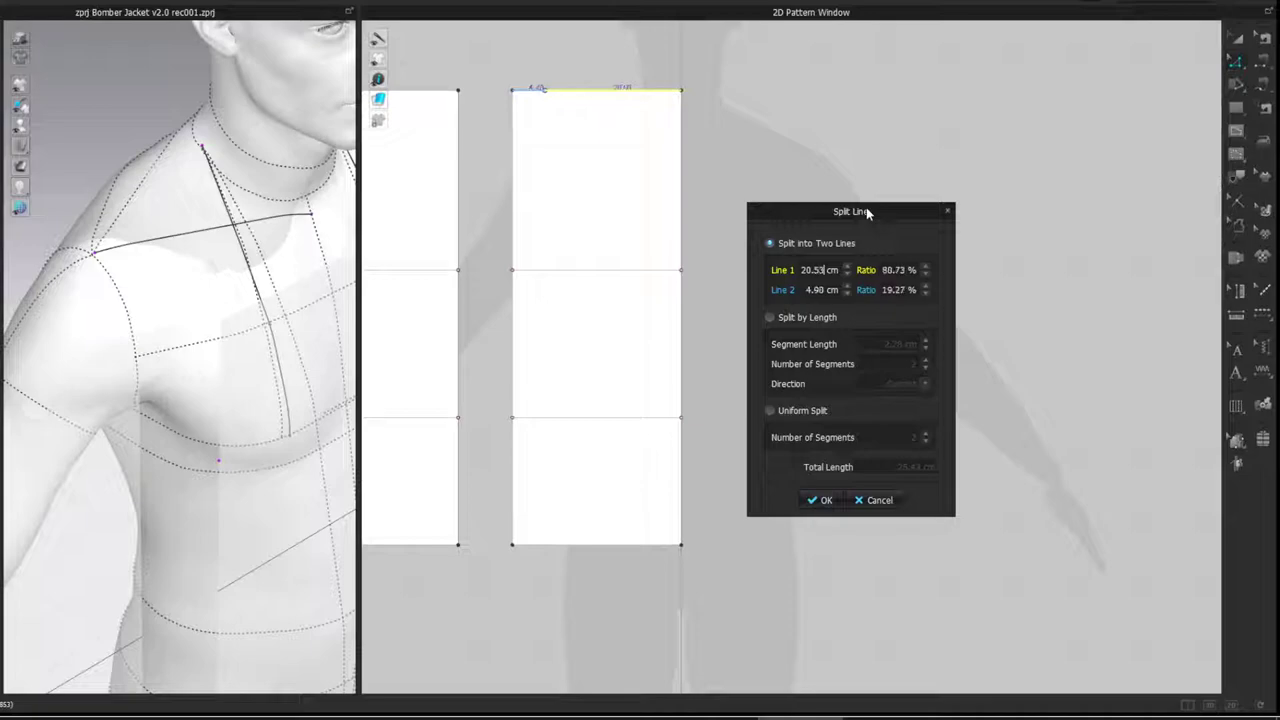
{"action": "left_click", "coordinate": [822, 500]}
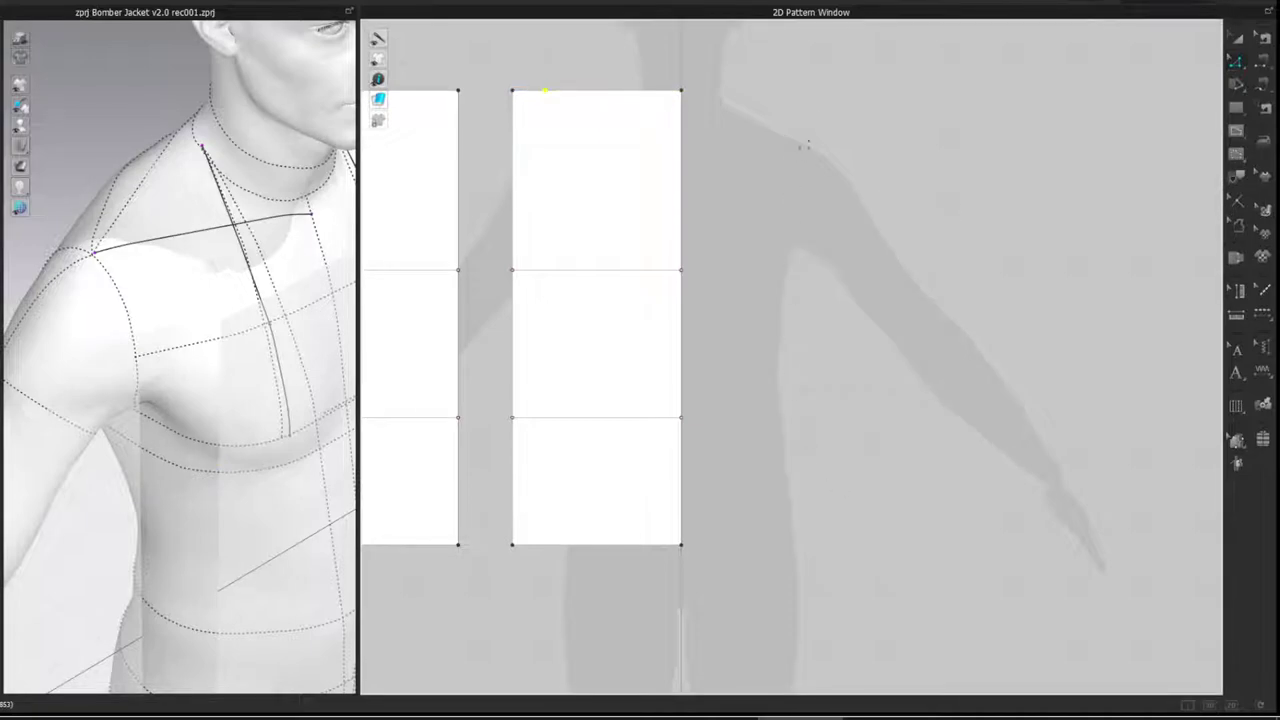
- Draw a 10 cm vertical internal line straight down from the shoulder width point on the top edge
{"action": "key", "text": "g"}
{"action": "left_click", "coordinate": [545, 90]}
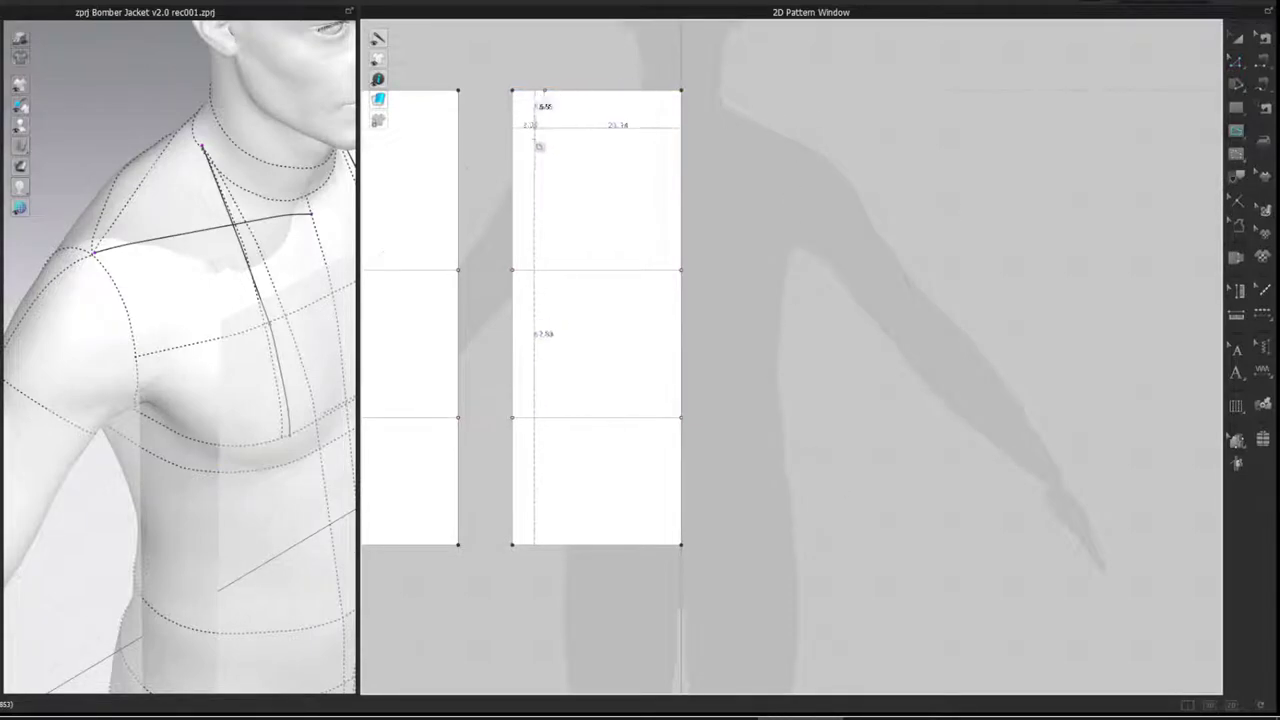
{"action": "right_click", "coordinate": [548, 170]}
{"action": "left_click_drag", "start_coordinate": [597, 157], "coordinate": [815, 177]}
{"action": "type", "text": "10"}
{"action": "key", "text": "Return"}
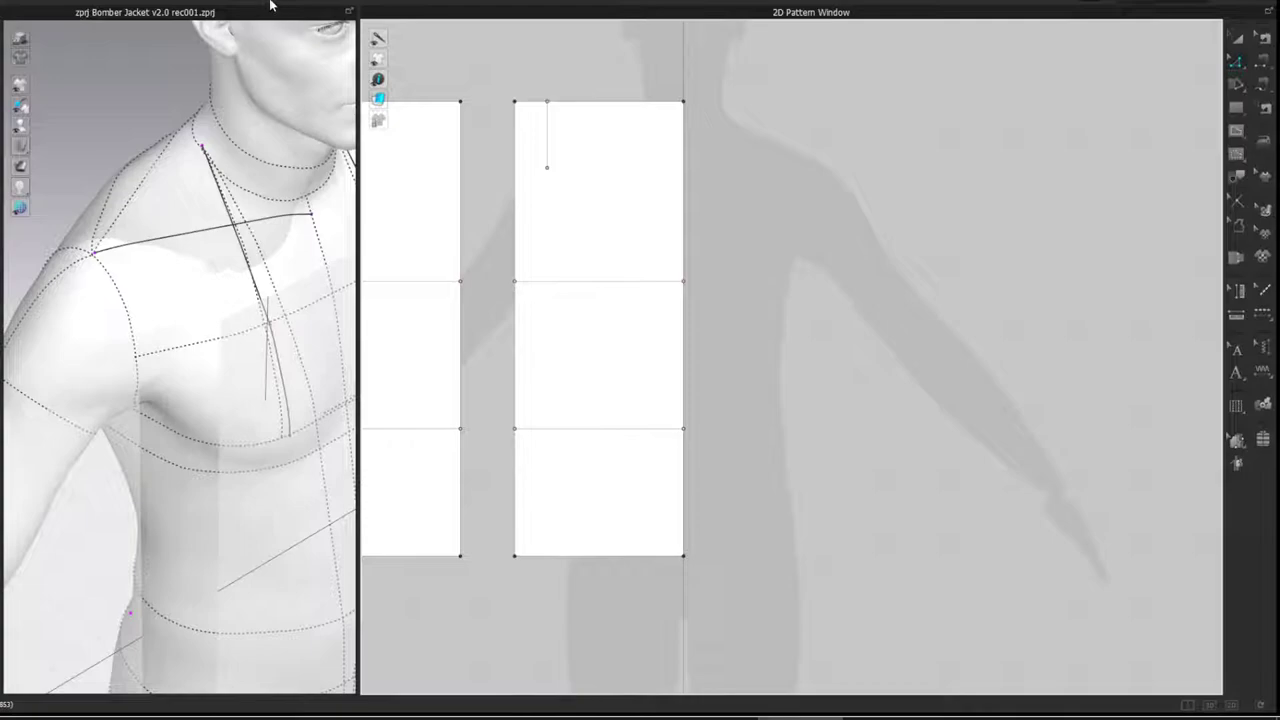
- Look up the avatar's center front neck to waist measurement in its size data
{"action": "left_click", "coordinate": [300, 6]}
{"action": "left_click", "coordinate": [306, 95]}
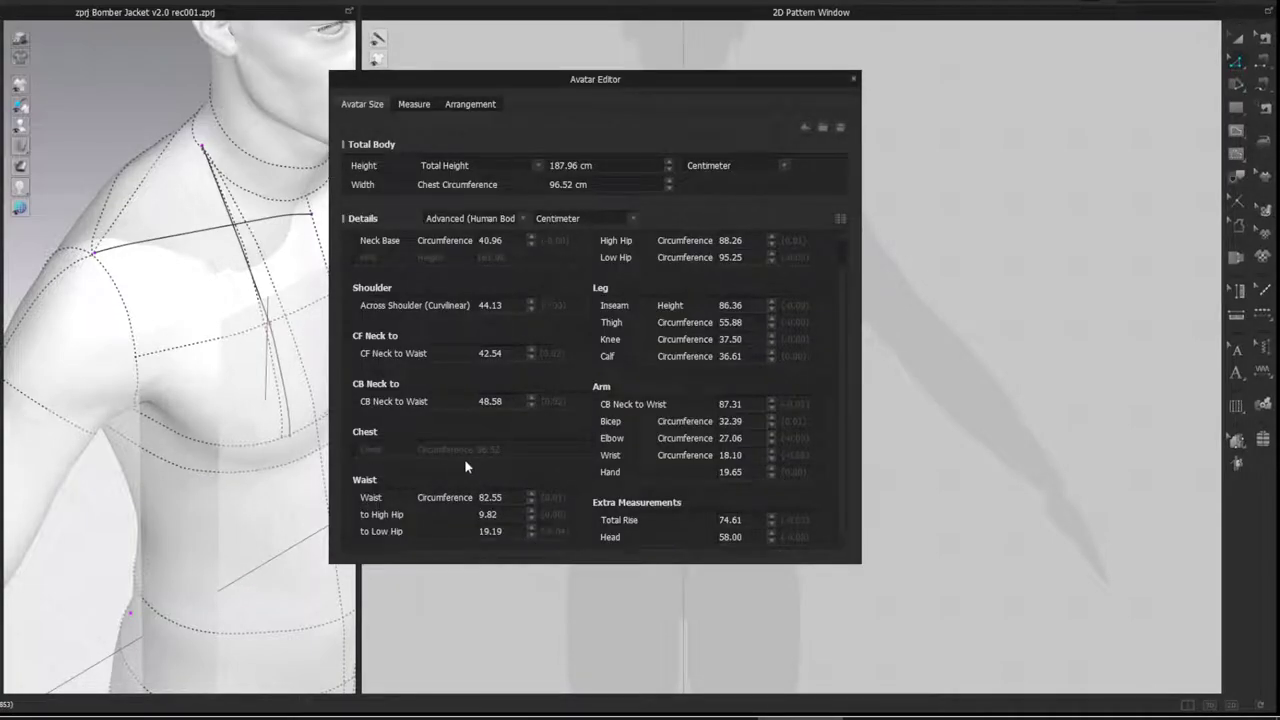
{"action": "left_click", "coordinate": [490, 353]}
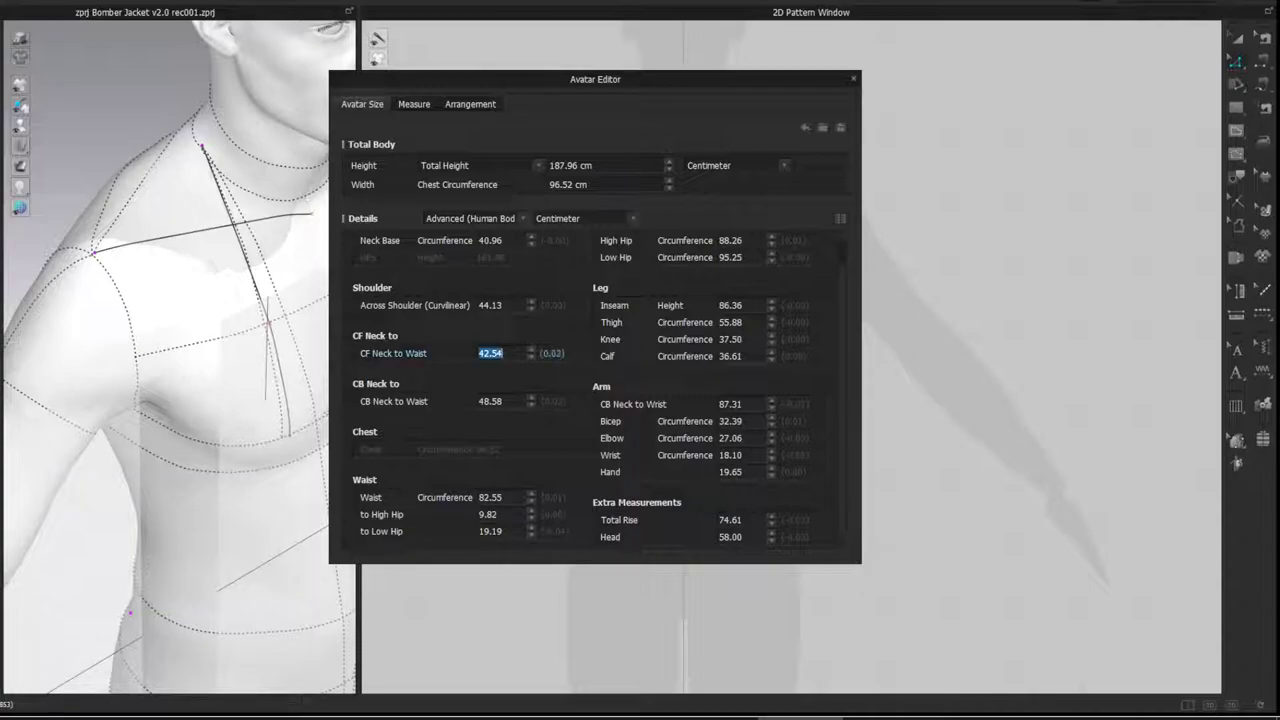
{"action": "left_click", "coordinate": [853, 78]}
- Split the center edge 41.54 cm above the waist line to mark the front neck point
{"action": "left_click", "coordinate": [685, 342]}
{"action": "left_click", "coordinate": [685, 266], "text": "shift"}
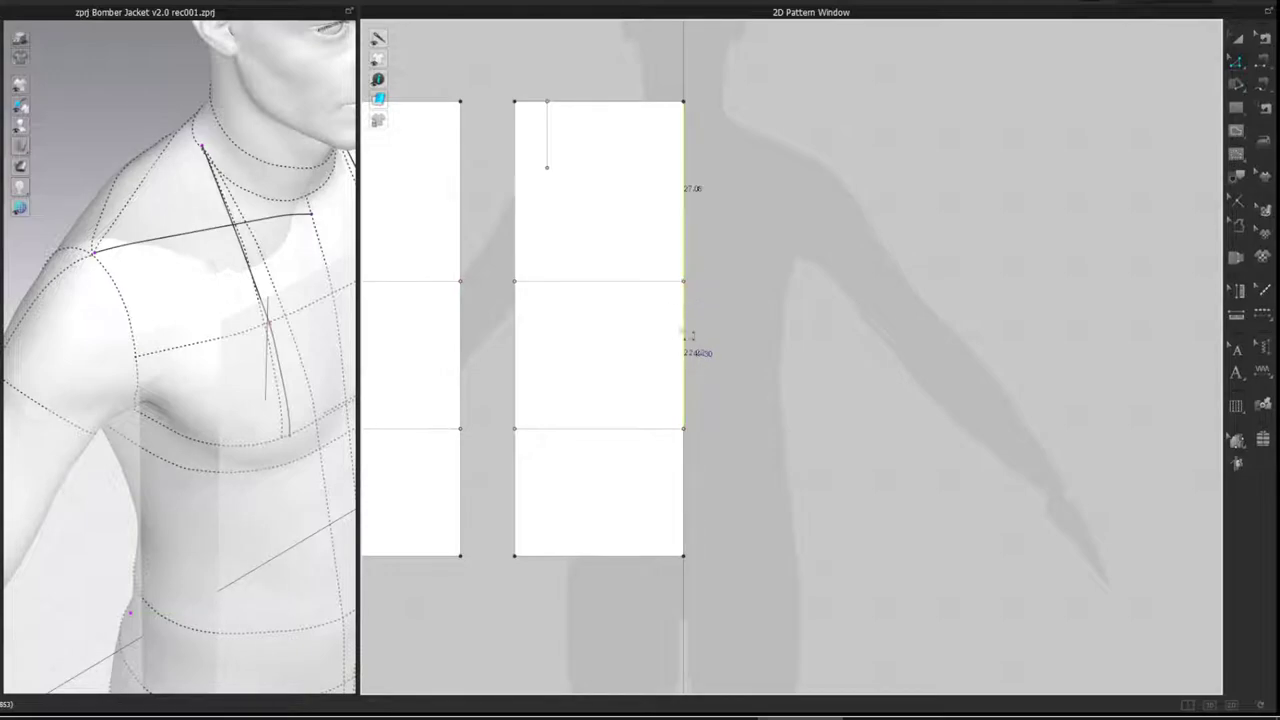
{"action": "right_click", "coordinate": [686, 336]}
{"action": "left_click", "coordinate": [705, 408]}
{"action": "left_click_drag", "start_coordinate": [642, 175], "coordinate": [936, 226]}
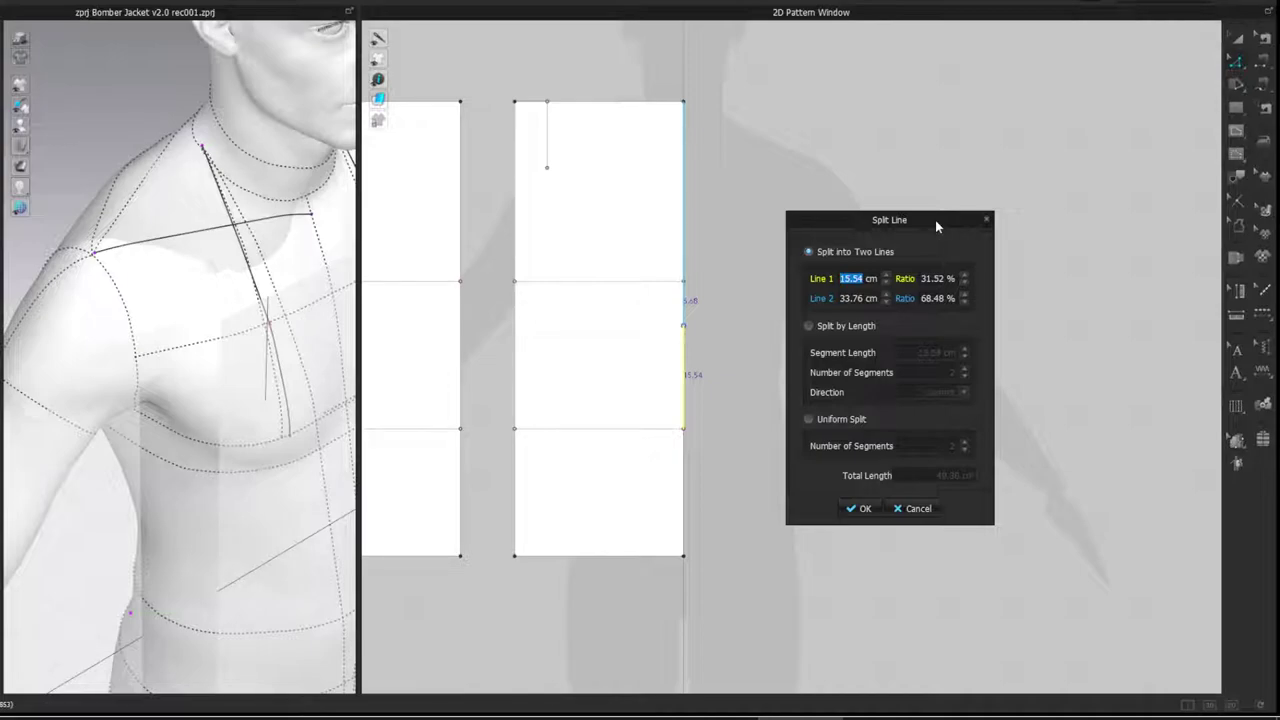
{"action": "type", "text": "41"}
{"action": "type", "text": "4"}
{"action": "key", "text": "Return"}
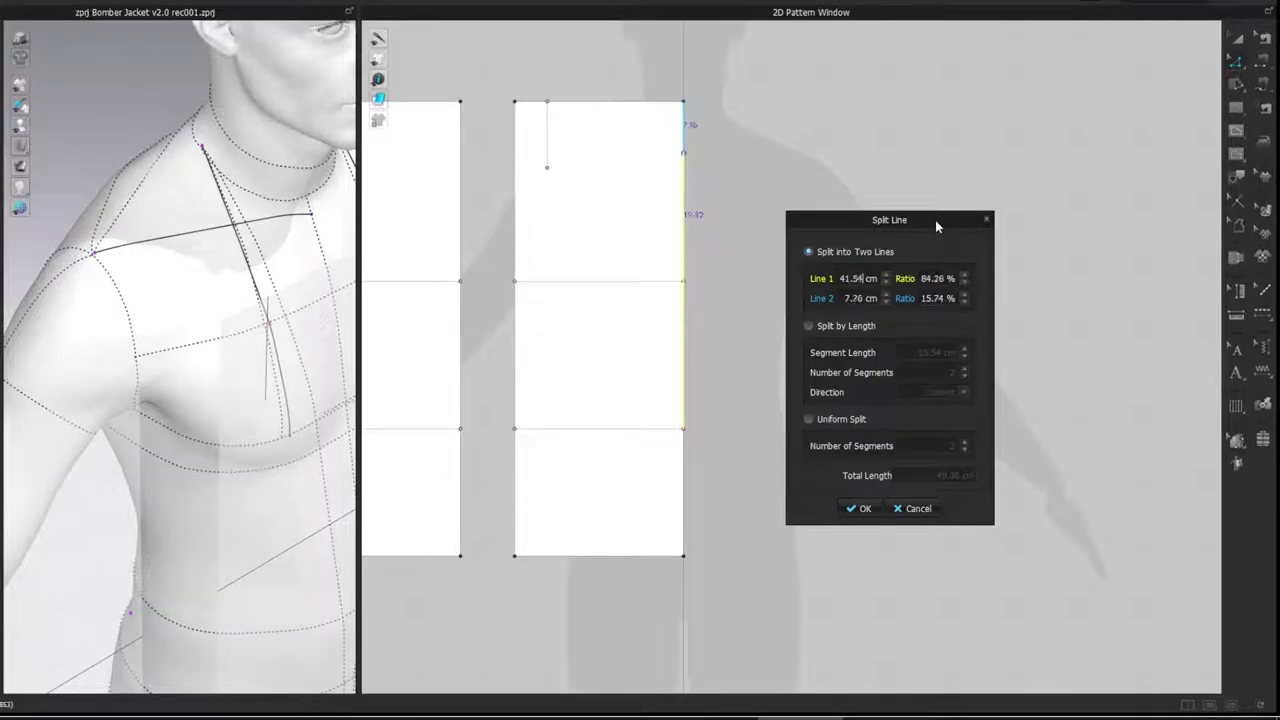
{"action": "left_click", "coordinate": [860, 516]}
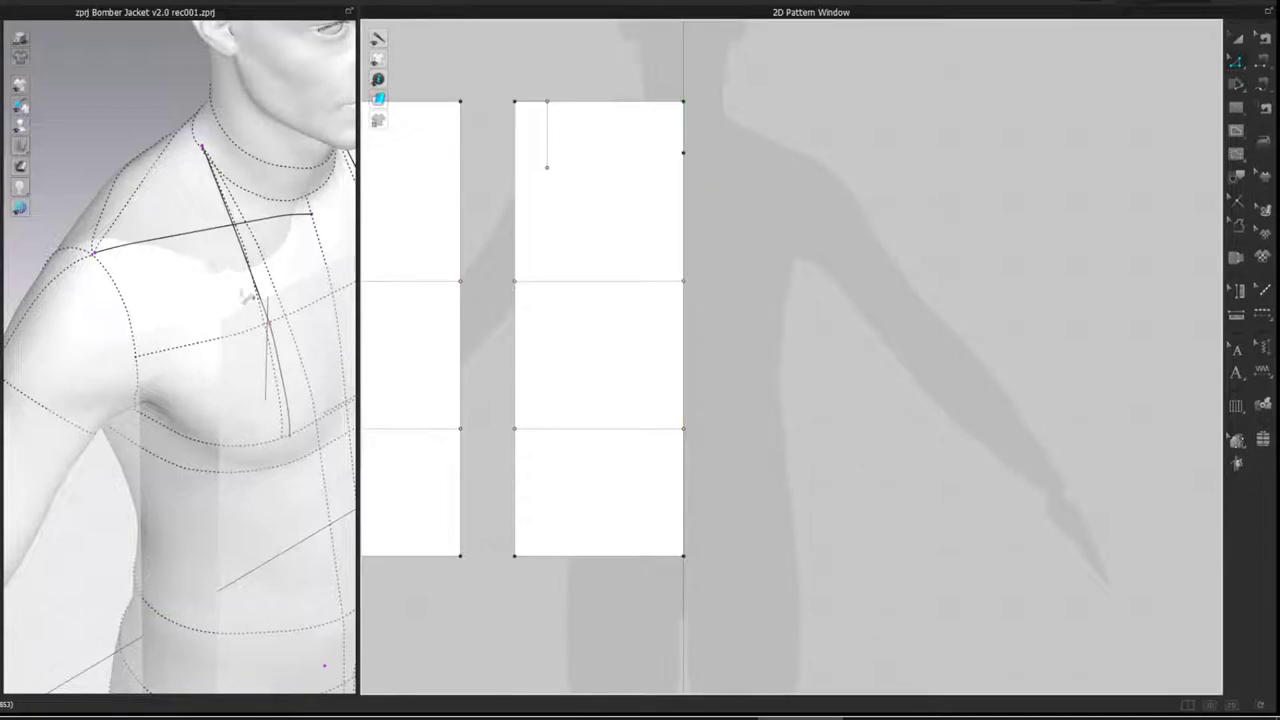
- Measure the avatar diagonally from the shoulder tip to the center front at the waist line
{"action": "left_click", "coordinate": [94, 252]}
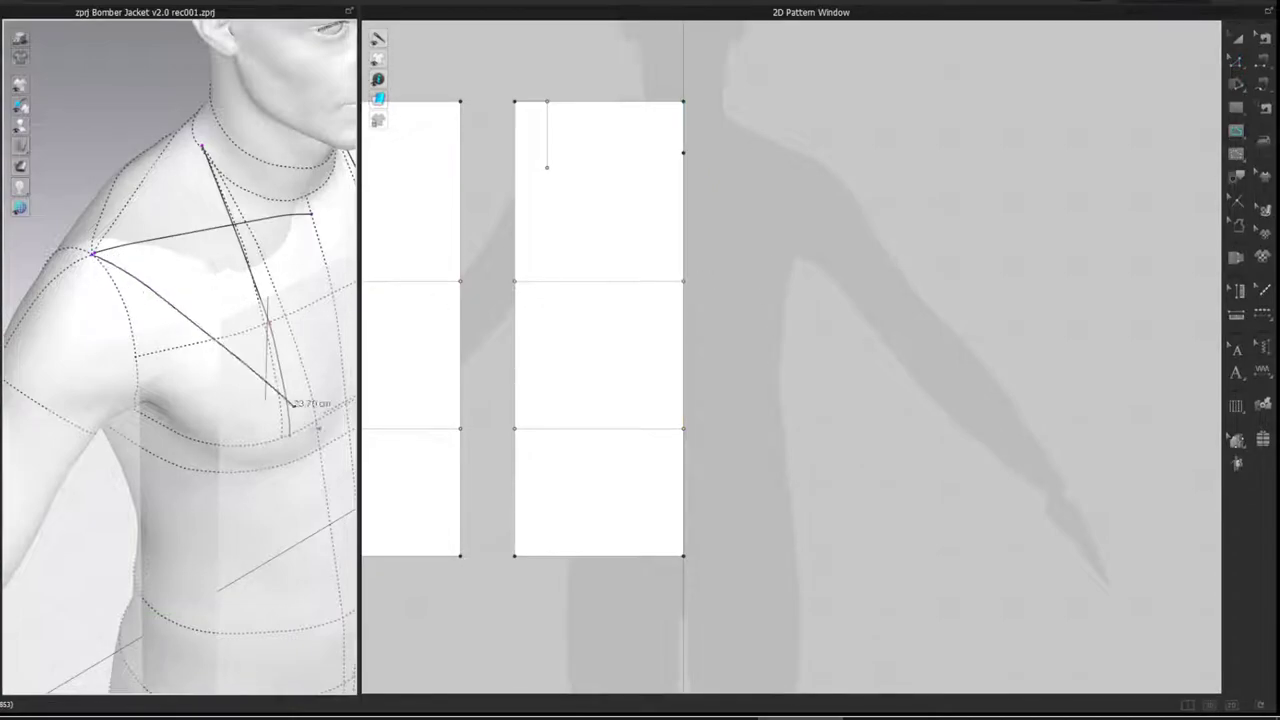
{"action": "scroll", "coordinate": [300, 398], "scroll_direction": "down", "scroll_amount": 2}
{"action": "scroll", "coordinate": [292, 402], "scroll_direction": "down", "scroll_amount": 2}
{"action": "right_click_drag", "start_coordinate": [290, 404], "coordinate": [270, 391]}
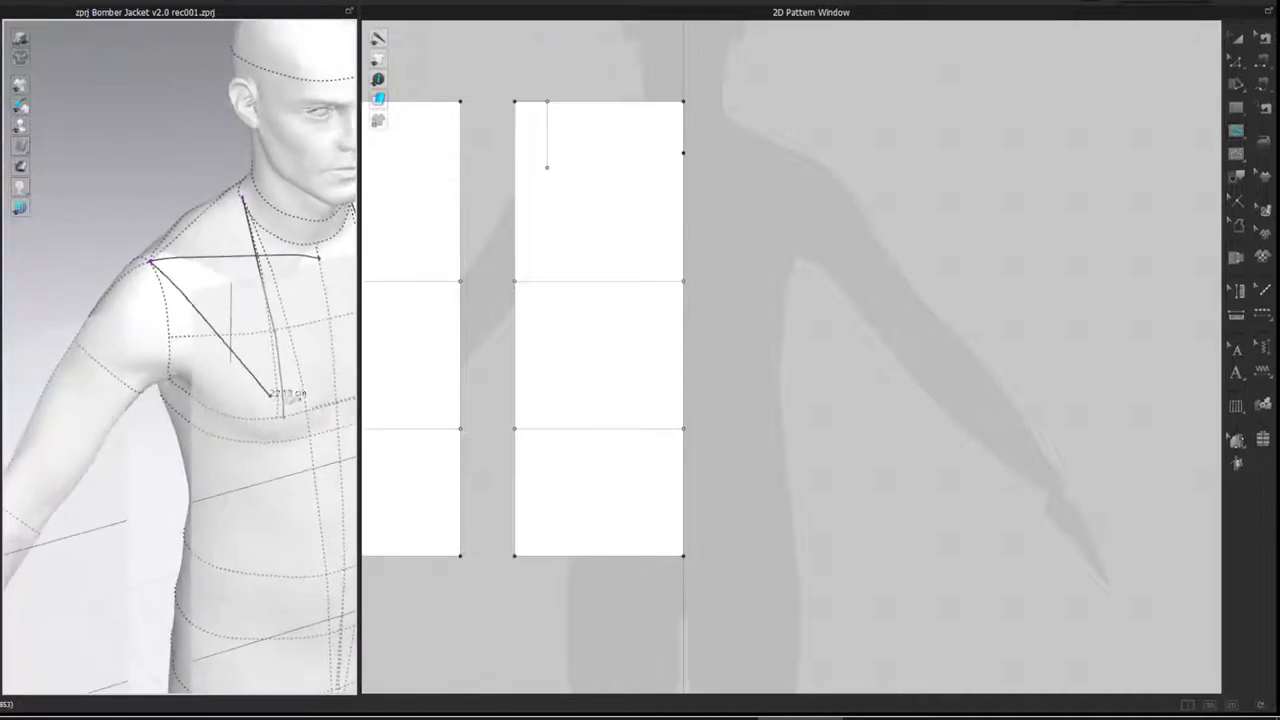
{"action": "middle_click_drag", "start_coordinate": [270, 391], "coordinate": [170, 360]}
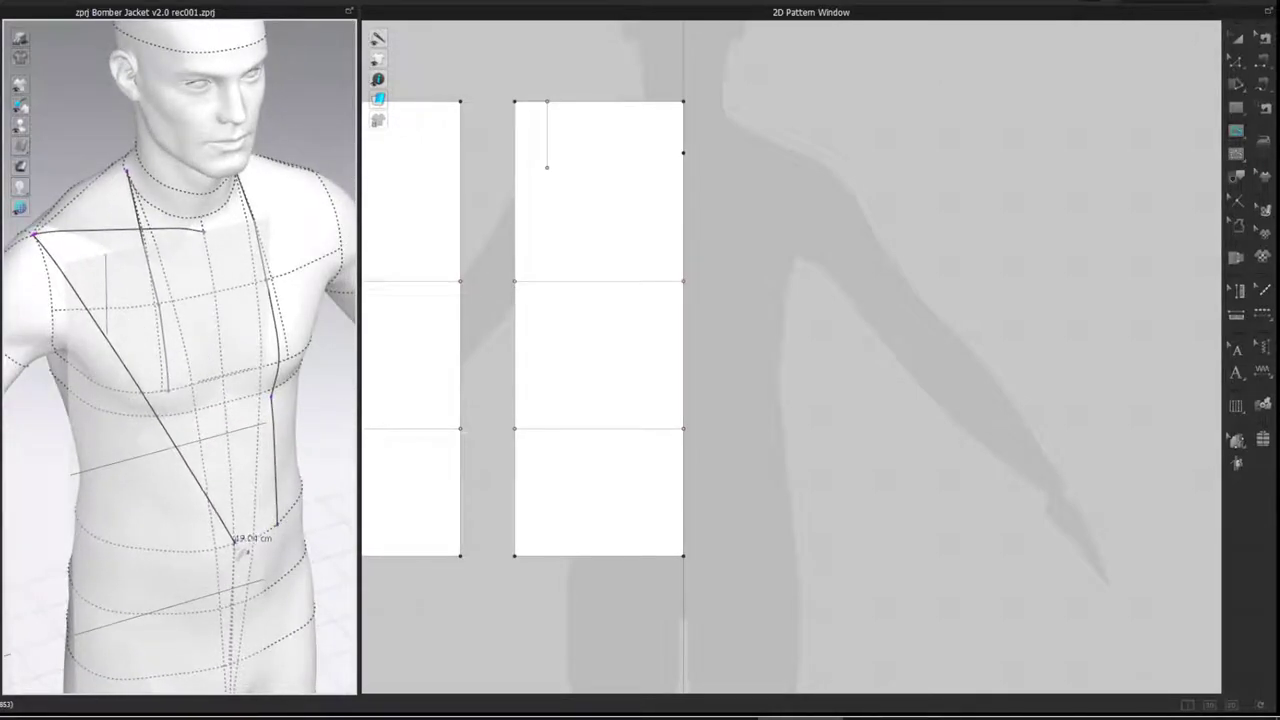
{"action": "double_click", "coordinate": [234, 541]}
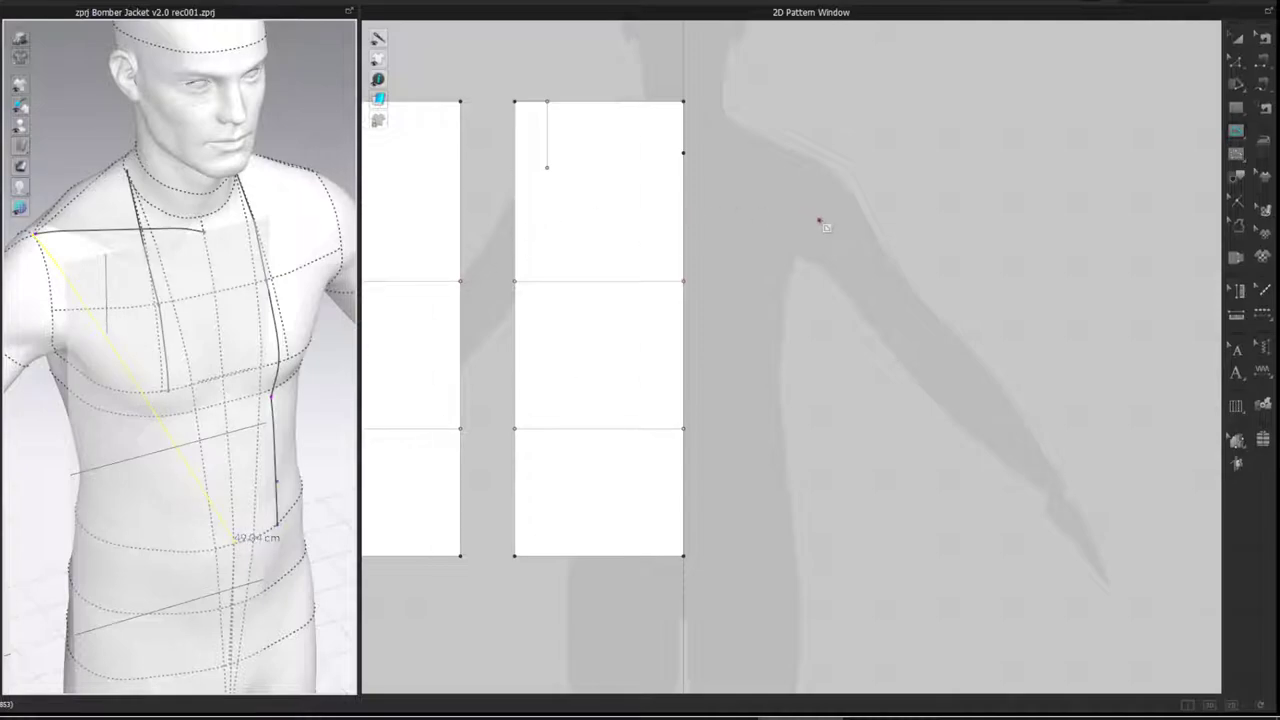
- Draw a diagonal internal line about 49.6 cm long from the center waist point up to the vertical shoulder guide
{"action": "left_click", "coordinate": [684, 429]}
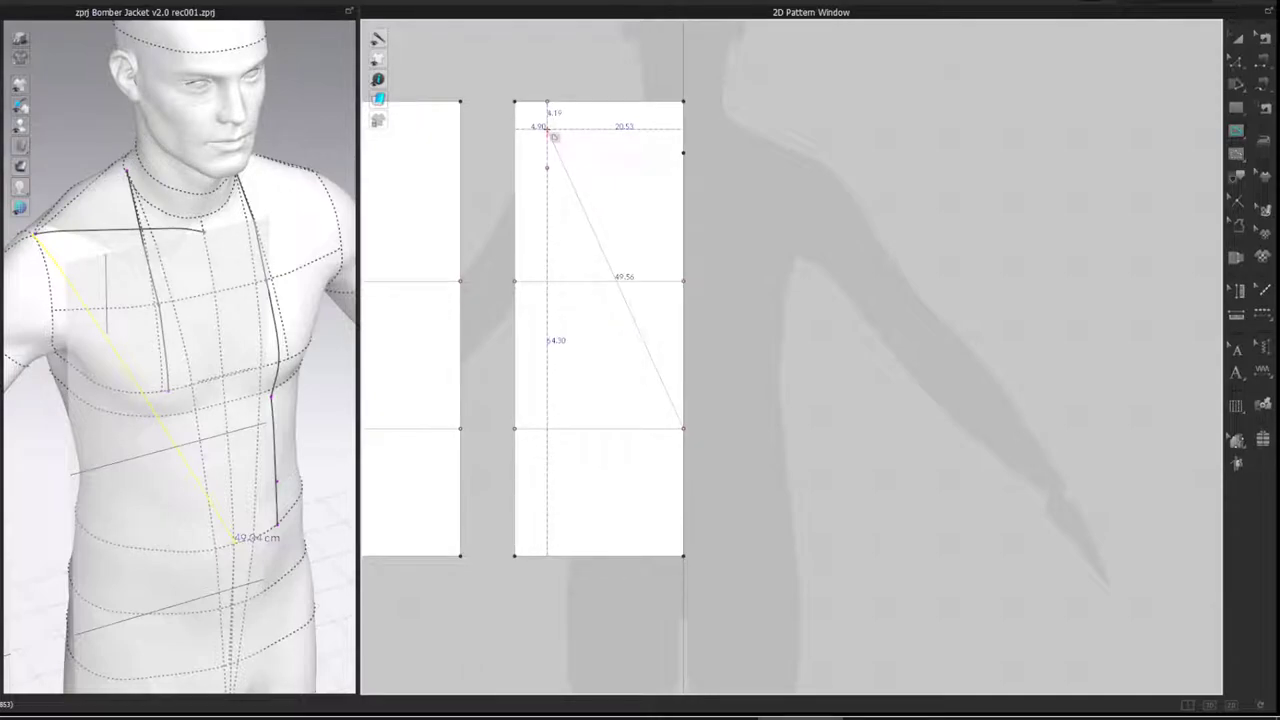
{"action": "double_click", "coordinate": [552, 135]}
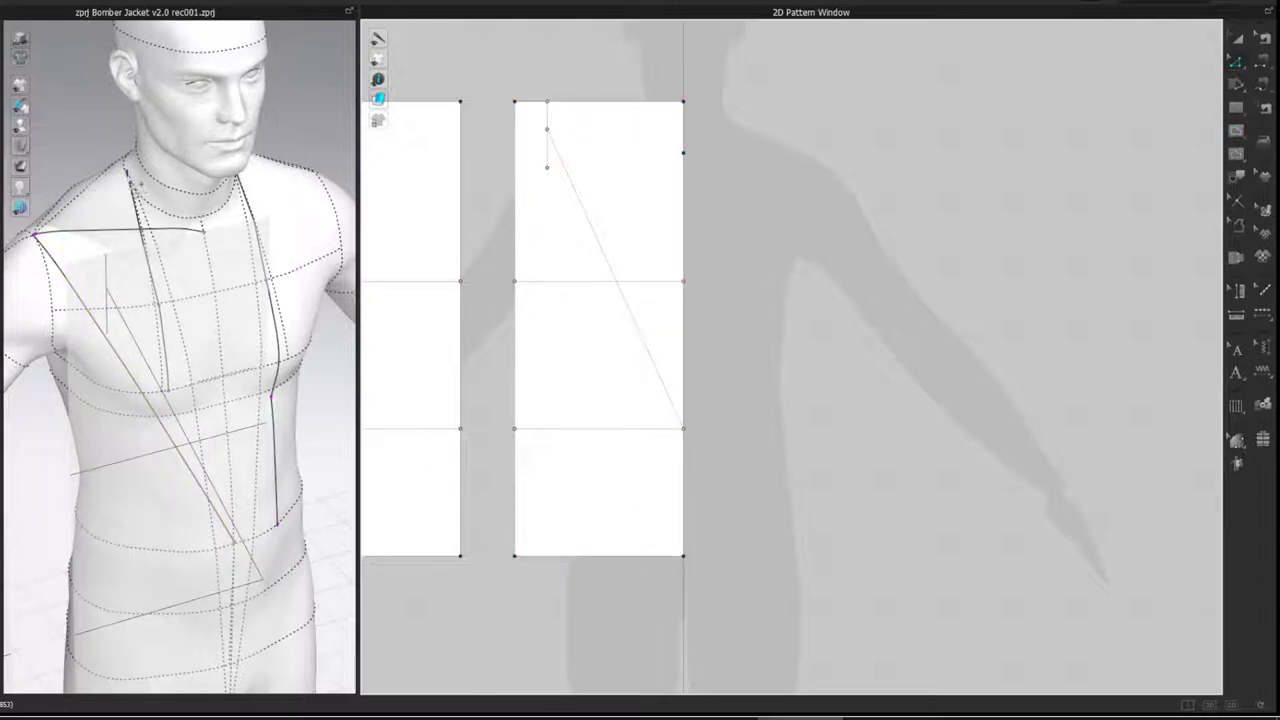
- Measure the avatar's shoulder and draw an internal shoulder line about 13.6 cm long from the front shoulder point to the top edge
{"action": "double_click", "coordinate": [34, 234]}
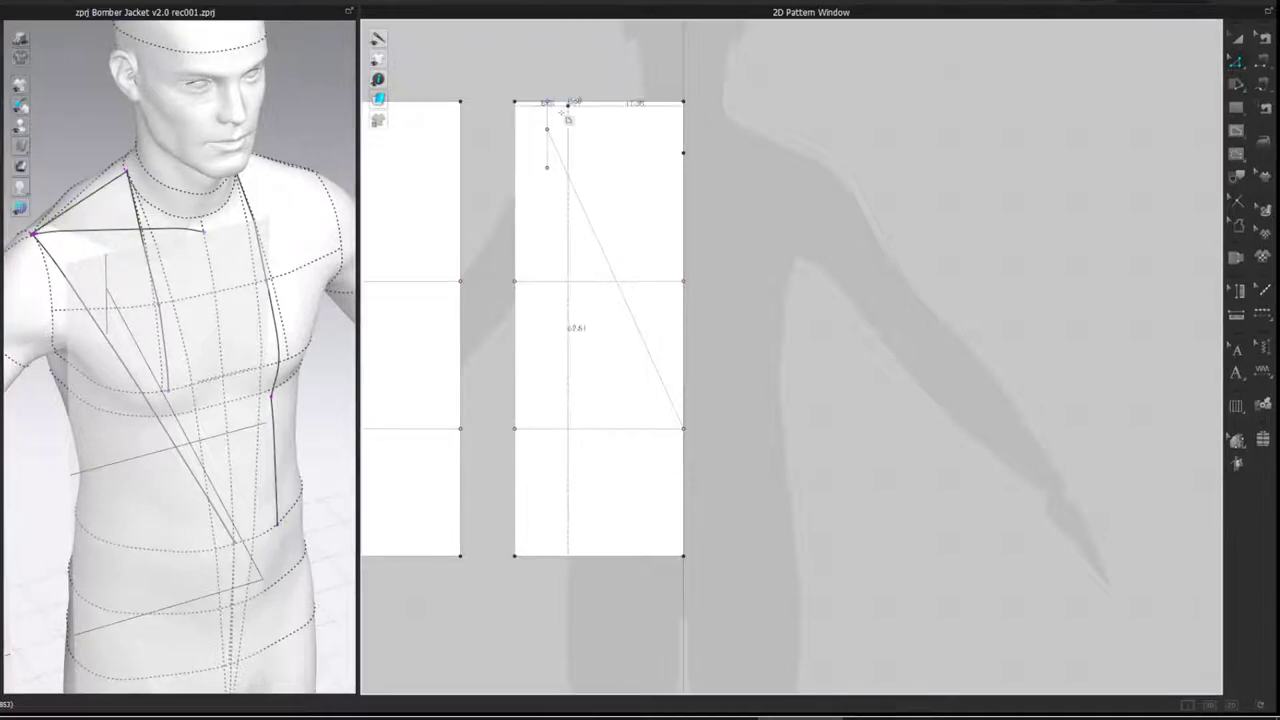
{"action": "left_click", "coordinate": [547, 128]}
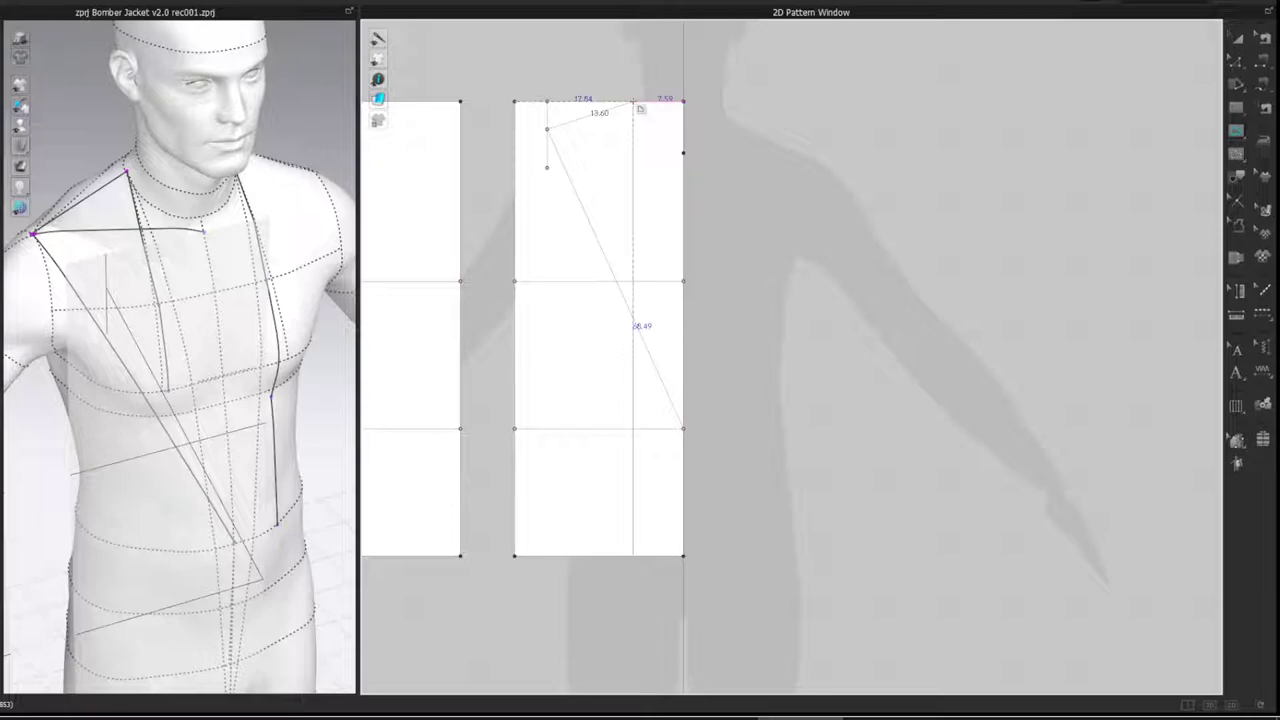
{"action": "left_click", "coordinate": [634, 102]}
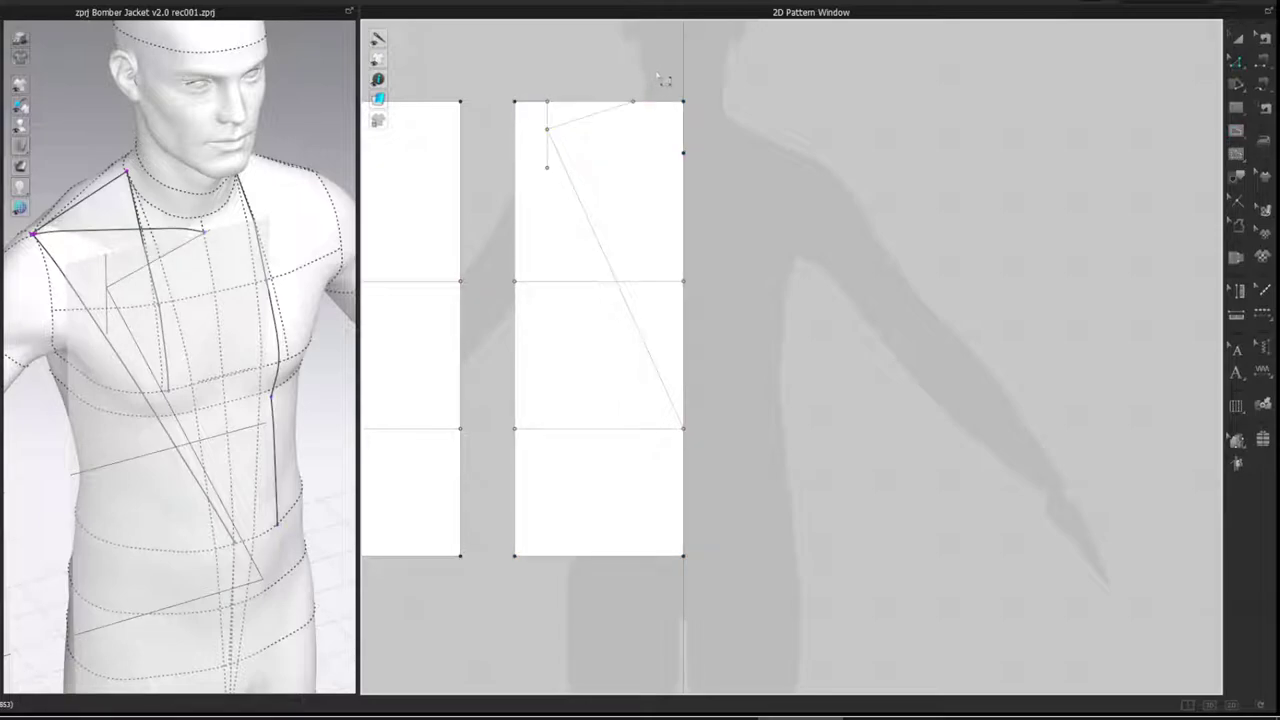
- Draw the front neckline as an internal curve about 12.1 cm long from the shoulder line's neck end to the center front neck point
{"action": "left_click", "coordinate": [634, 102]}
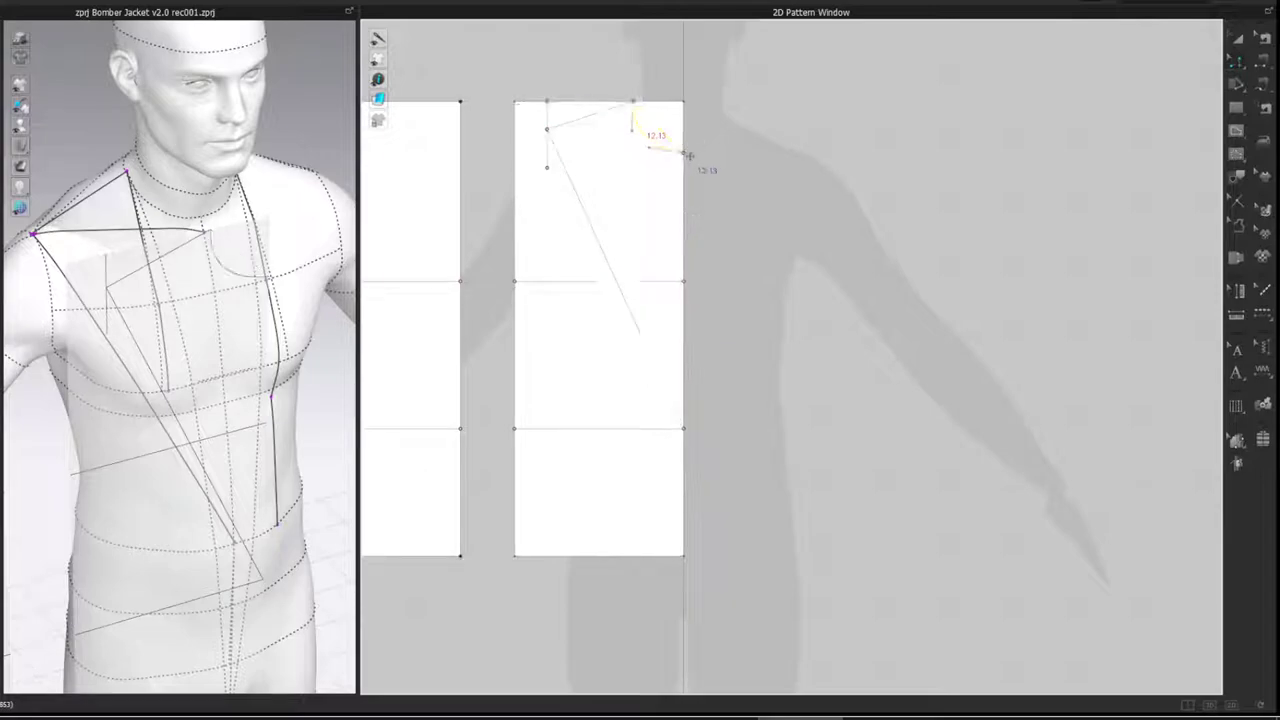
{"action": "left_click_drag", "start_coordinate": [649, 149], "coordinate": [647, 150]}
- Split the center front edge between the neck point and the chest line uniformly into 2 segments
{"action": "right_click", "coordinate": [688, 176]}
{"action": "left_click", "coordinate": [749, 271]}
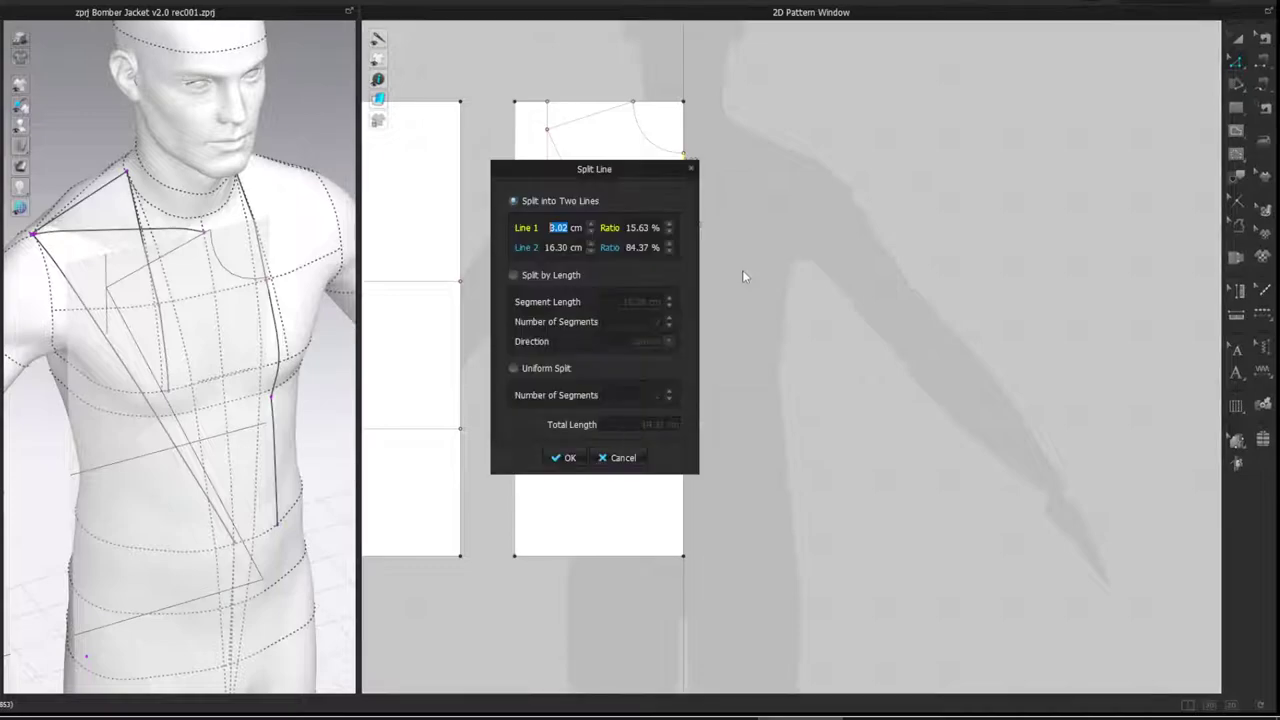
{"action": "left_click_drag", "start_coordinate": [651, 167], "coordinate": [947, 216]}
{"action": "left_click", "coordinate": [822, 406]}
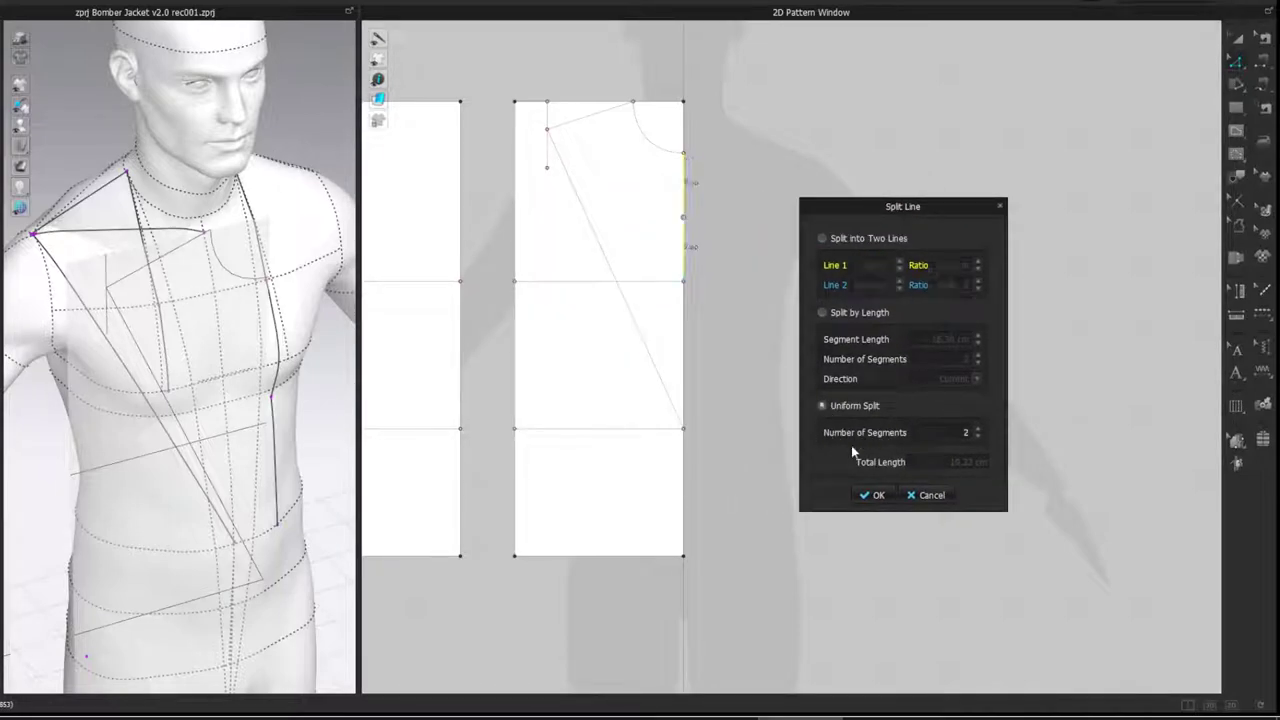
{"action": "left_click", "coordinate": [873, 495]}
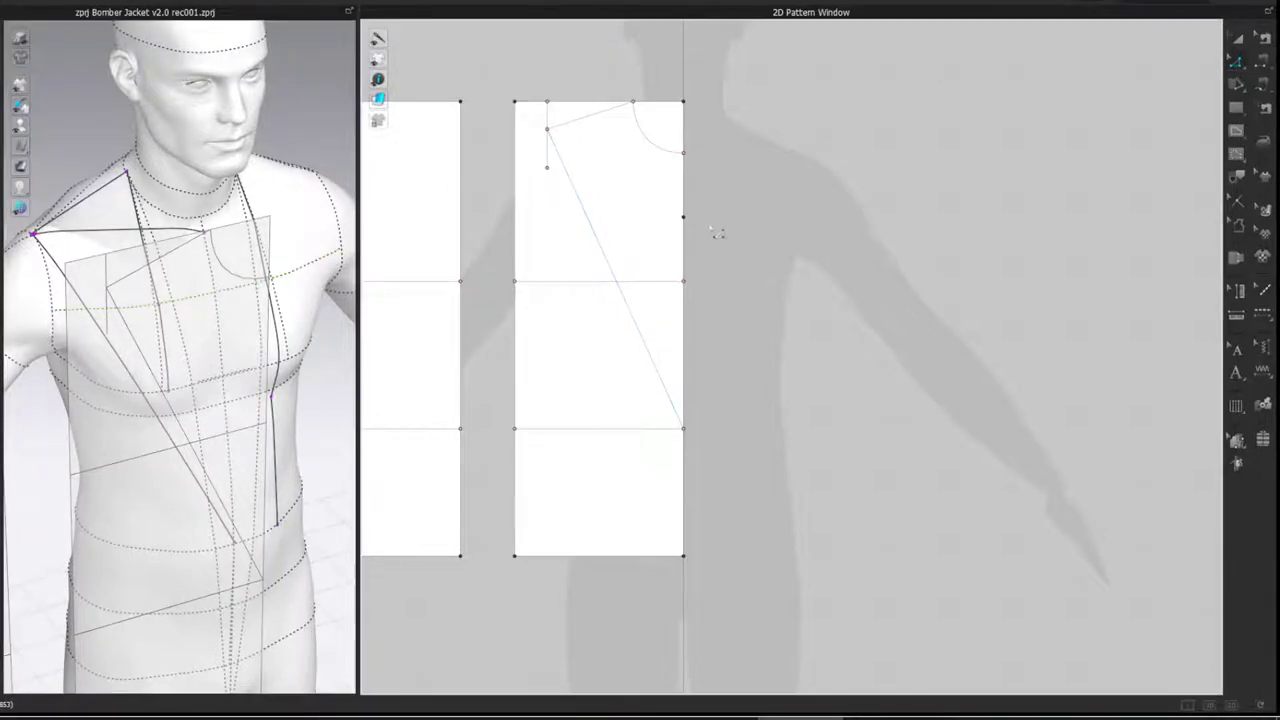
- Draw a horizontal internal line from the center front midpoint toward the side, with its length calculated as 38.63/2 cm
{"action": "left_click", "coordinate": [634, 217]}
{"action": "left_click_drag", "start_coordinate": [620, 160], "coordinate": [860, 209]}
{"action": "left_click", "coordinate": [866, 267]}
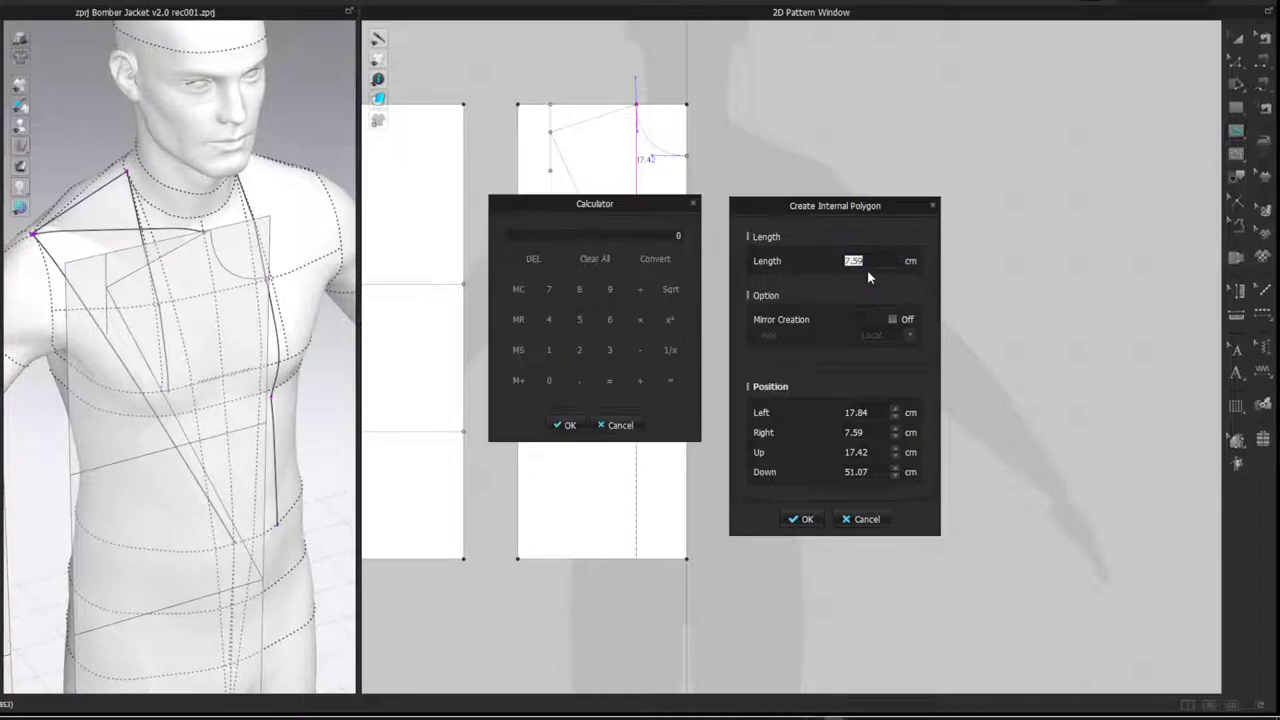
{"action": "left_click_drag", "start_coordinate": [662, 205], "coordinate": [883, 278]}
{"action": "type", "text": "3"}
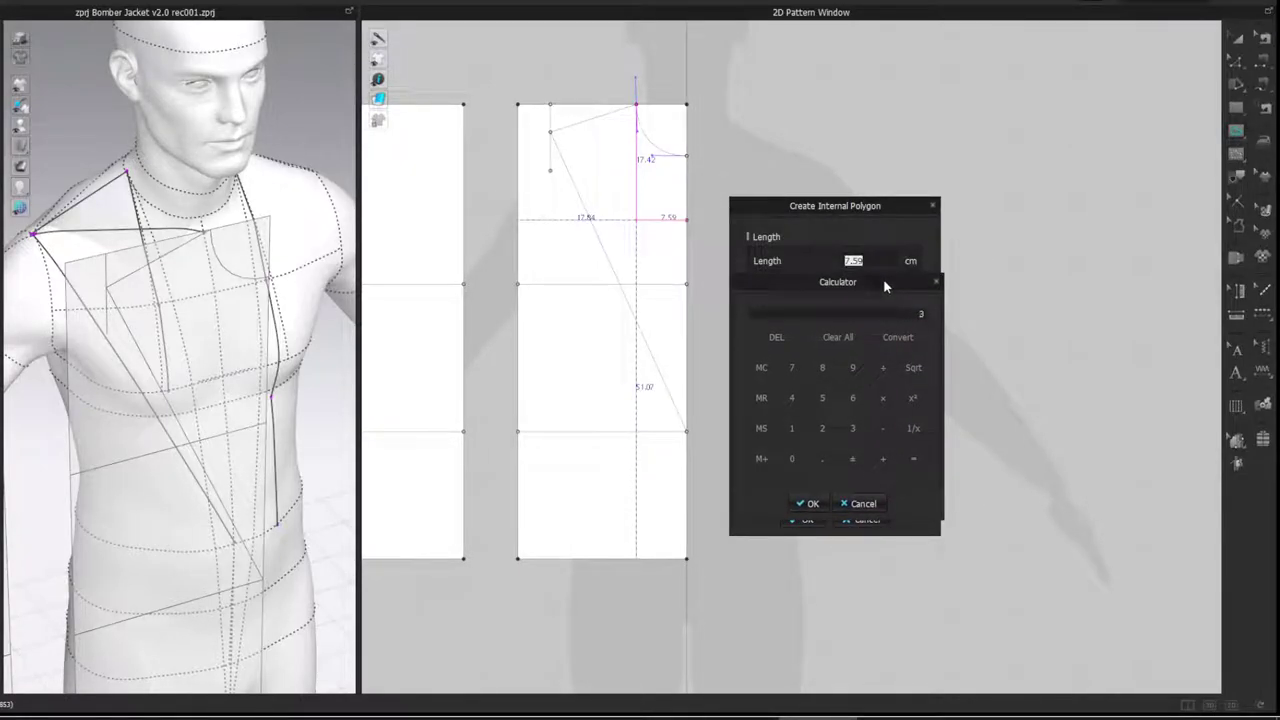
{"action": "type", "text": "8.63/2"}
{"action": "left_click", "coordinate": [808, 505]}
{"action": "left_click", "coordinate": [801, 519]}
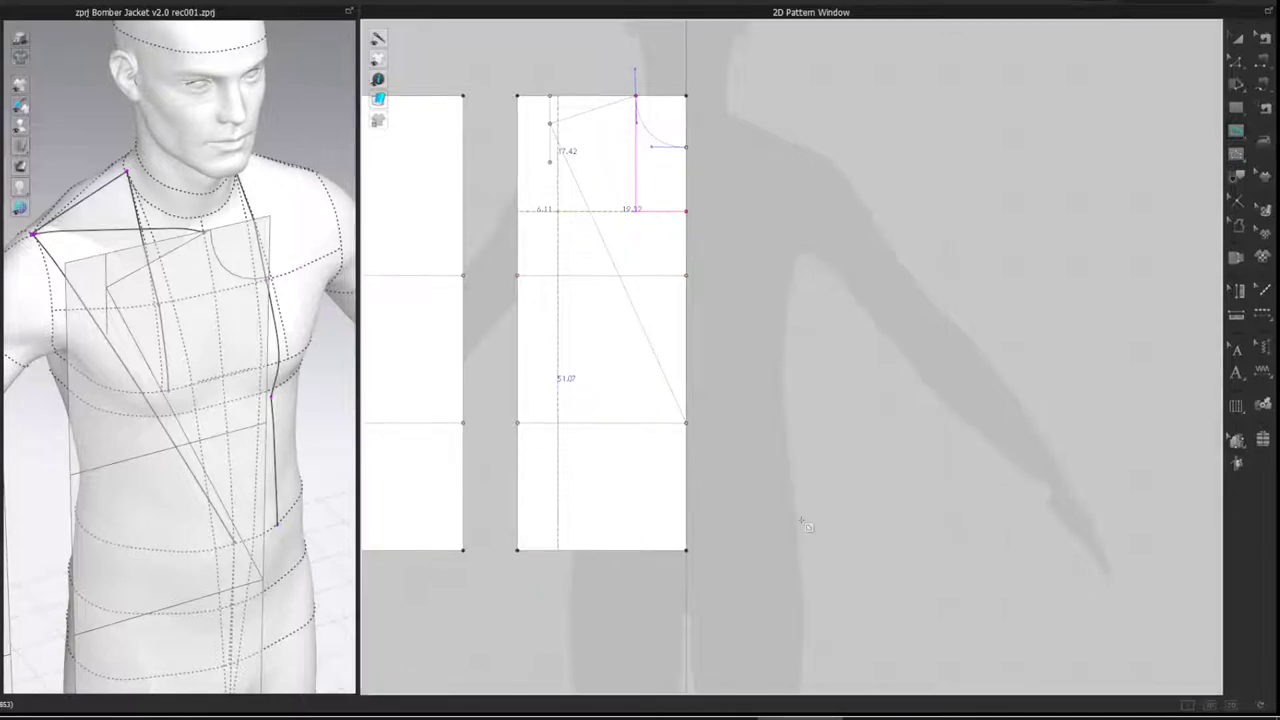
{"action": "key", "text": "Return"}
{"action": "key", "text": "z"}
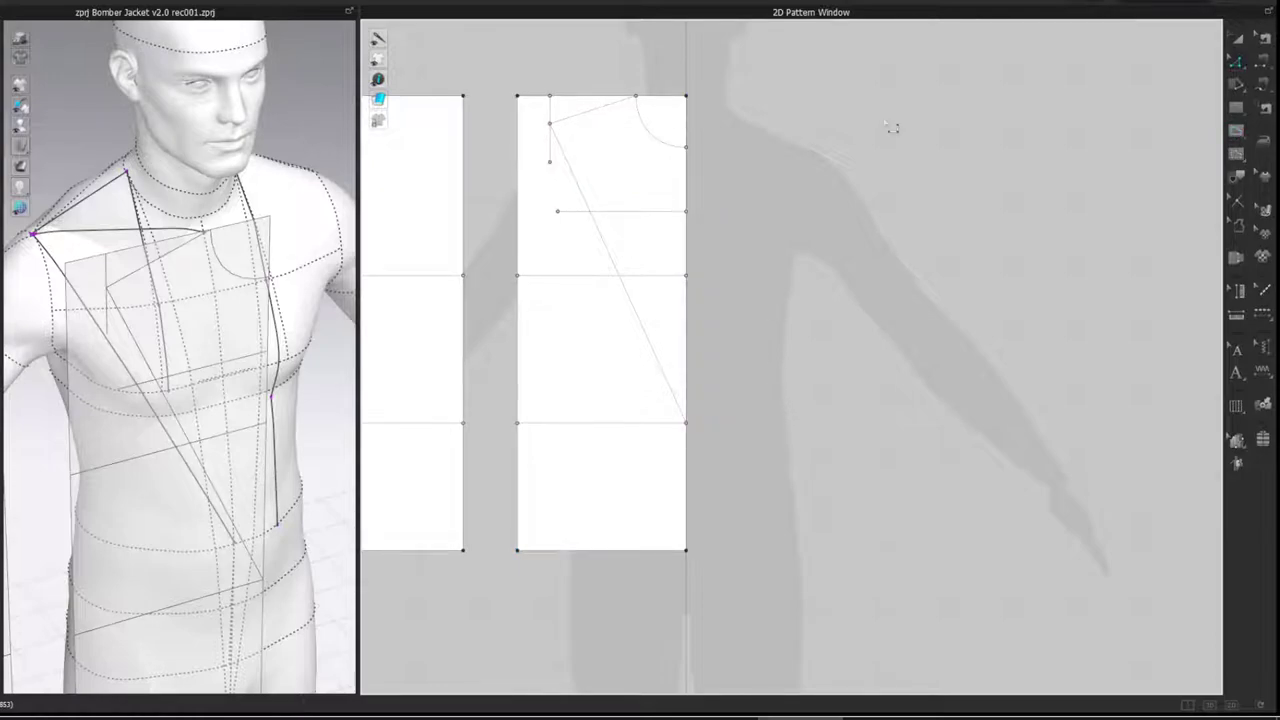
- Draw the front armhole as an internal line between the shoulder point and the chest line's side end, curved inward through the across-chest line's end
{"action": "key", "text": "g"}
{"action": "left_click", "coordinate": [517, 275]}
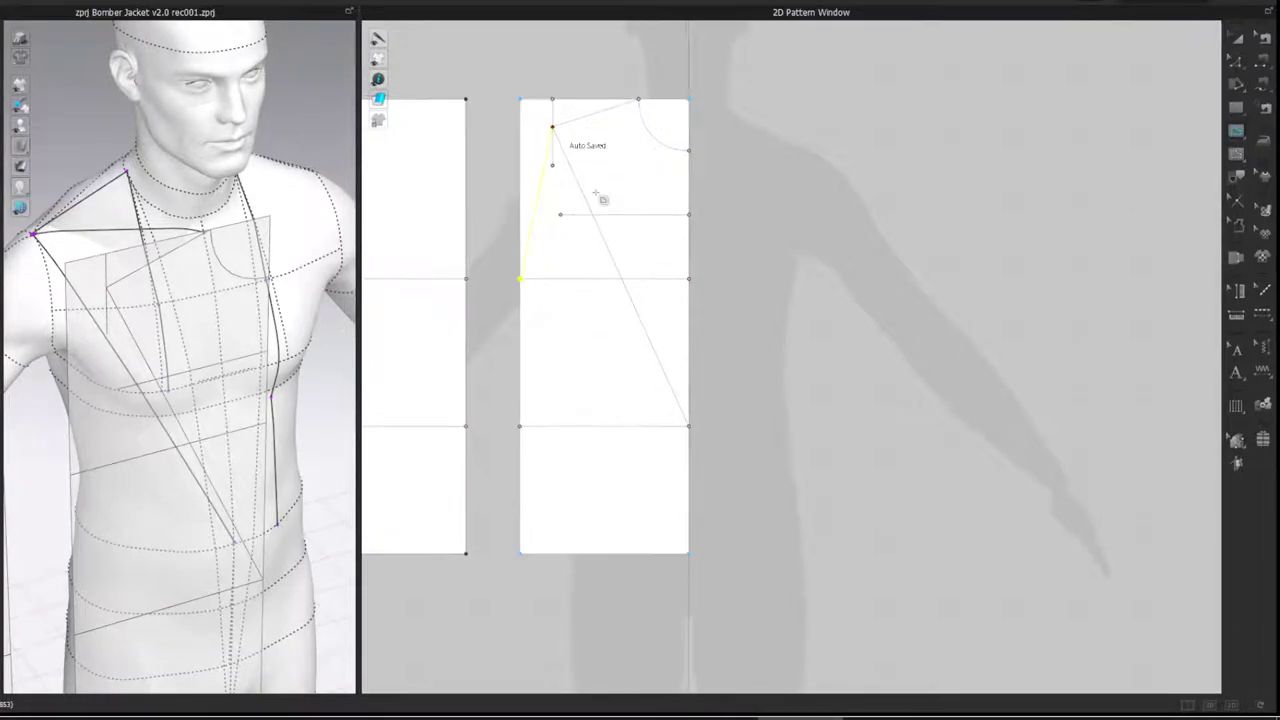
{"action": "key", "text": "c"}
{"action": "left_click_drag", "start_coordinate": [533, 220], "coordinate": [571, 288]}
{"action": "key", "text": "v"}
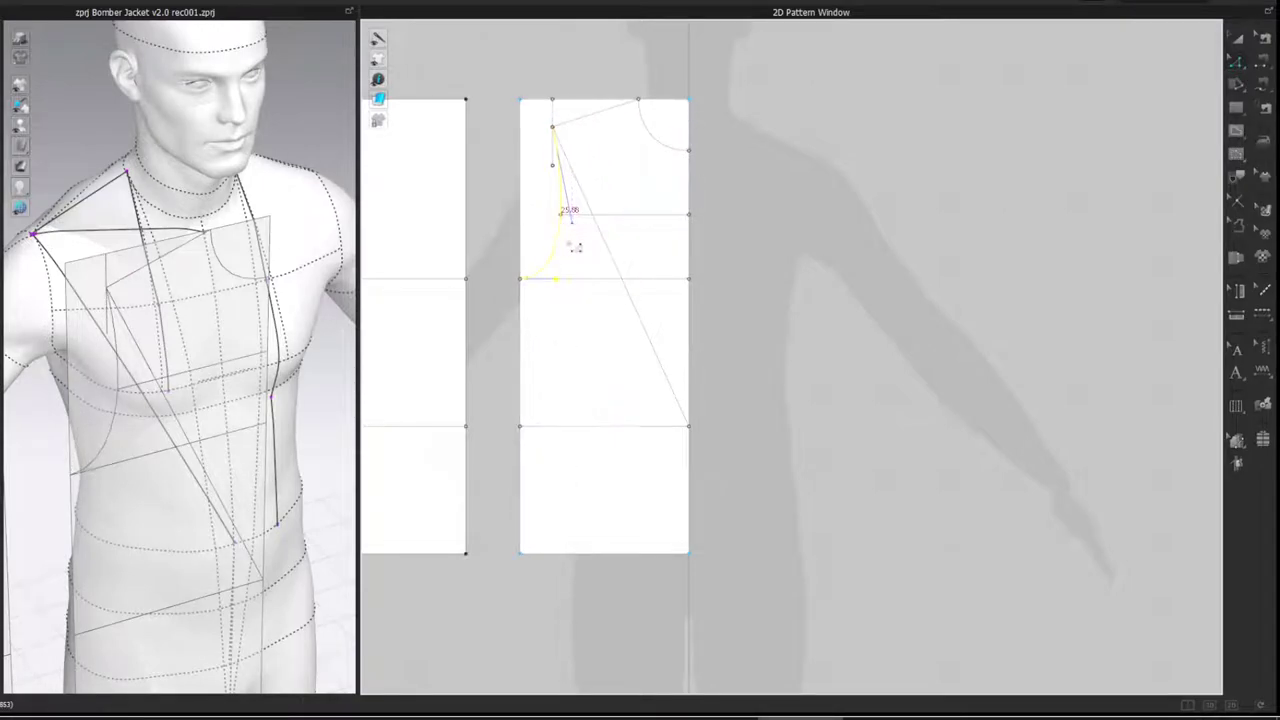
{"action": "left_click_drag", "start_coordinate": [582, 235], "coordinate": [584, 208]}
{"action": "left_click", "coordinate": [841, 191]}
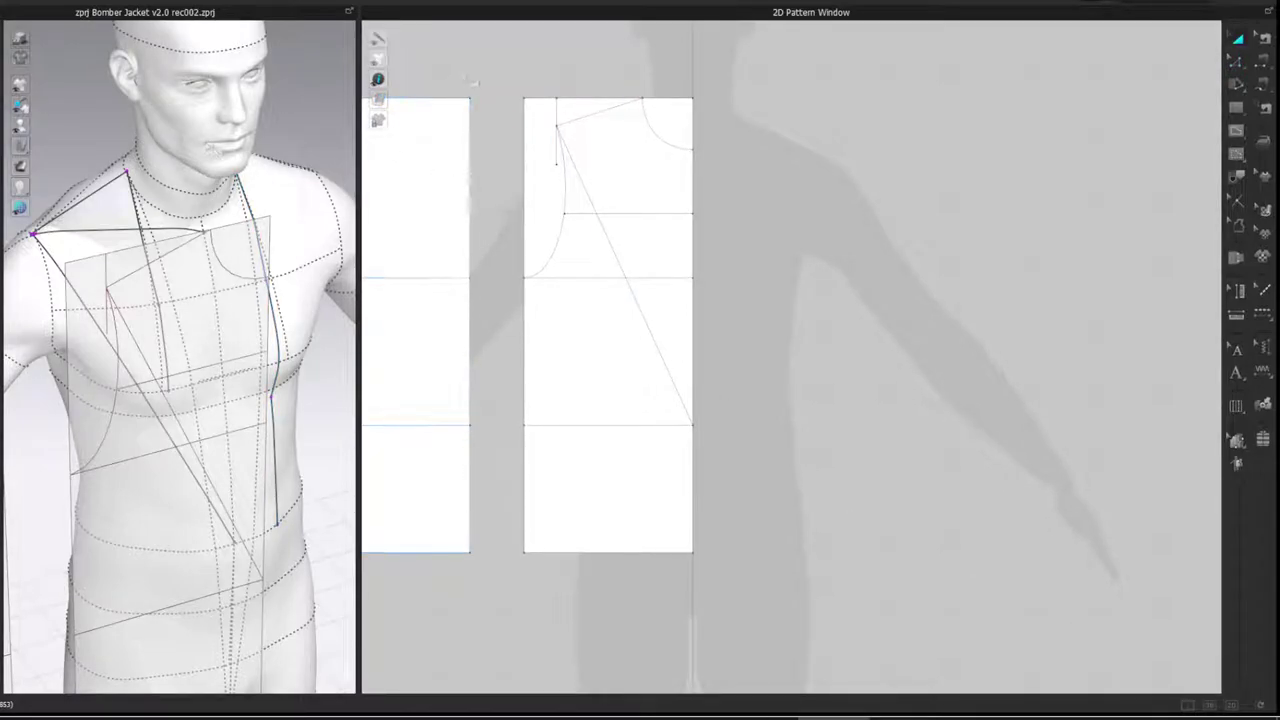
- Split the back block's center edge 2 cm below its top corner
{"action": "middle_click_drag", "start_coordinate": [470, 81], "coordinate": [612, 90]}
{"action": "key", "text": "z"}
{"action": "right_click", "coordinate": [444, 125]}
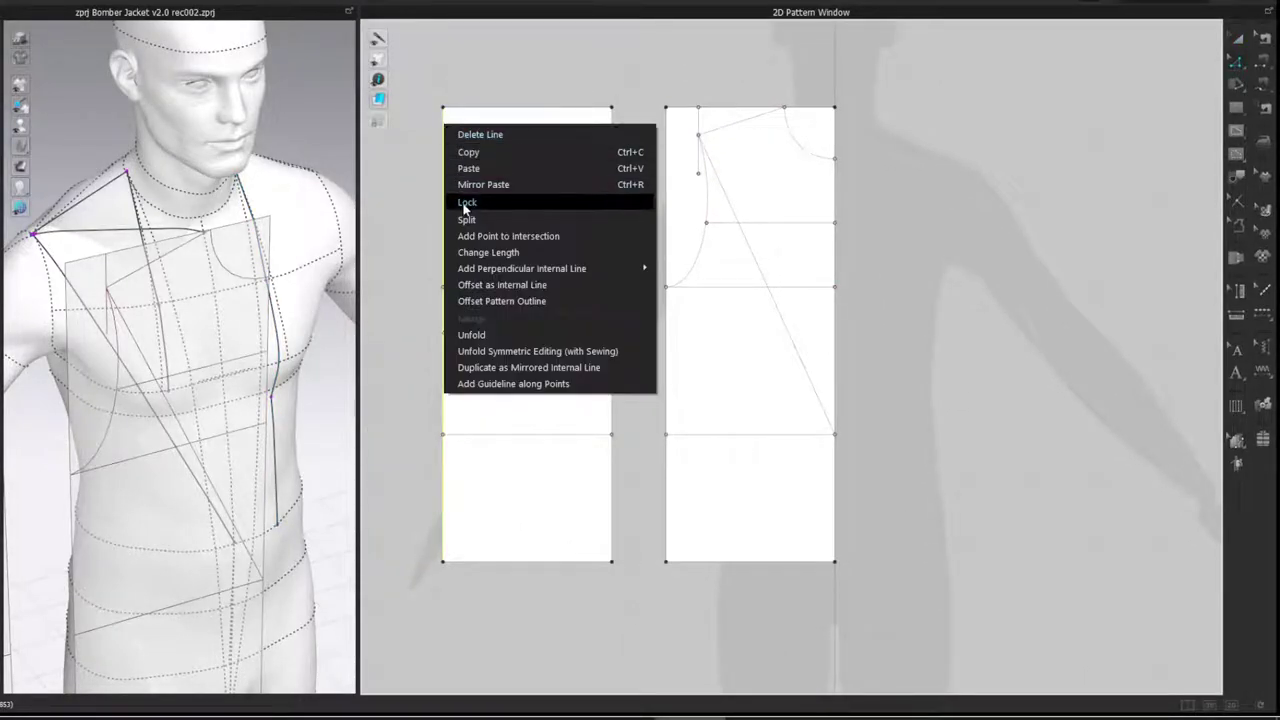
{"action": "left_click", "coordinate": [466, 219]}
{"action": "type", "text": "2"}
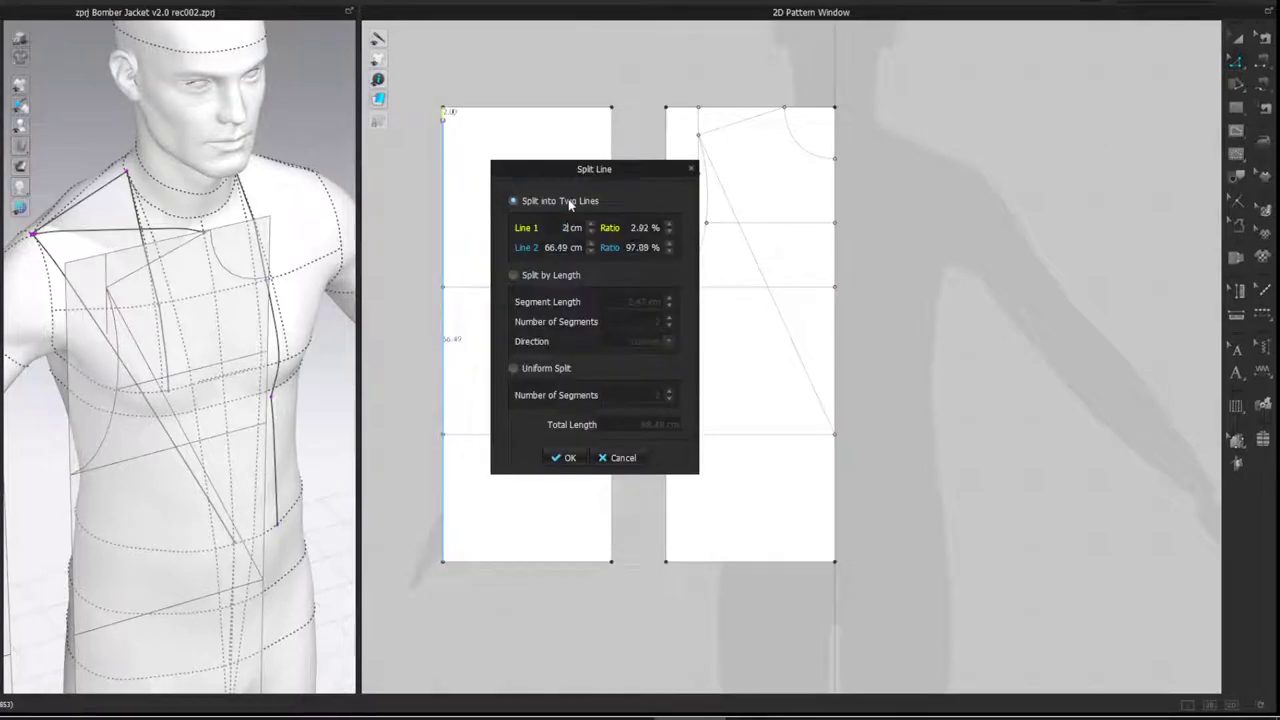
{"action": "left_click", "coordinate": [556, 457]}
{"action": "left_click", "coordinate": [414, 356]}
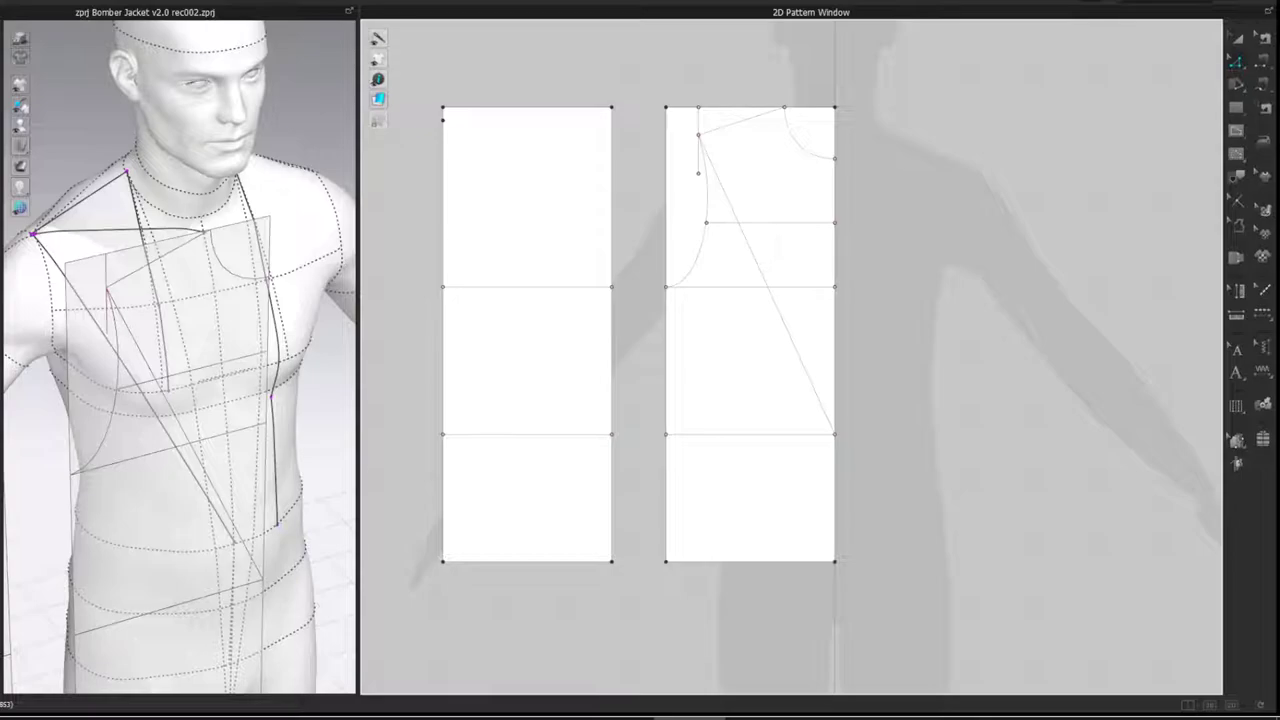
- Check the avatar's back shoulder measurement and split the back block's top edge 21.79 cm from the center back
{"action": "right_click_drag", "start_coordinate": [122, 199], "coordinate": [270, 203]}
{"action": "left_click", "coordinate": [175, 298]}
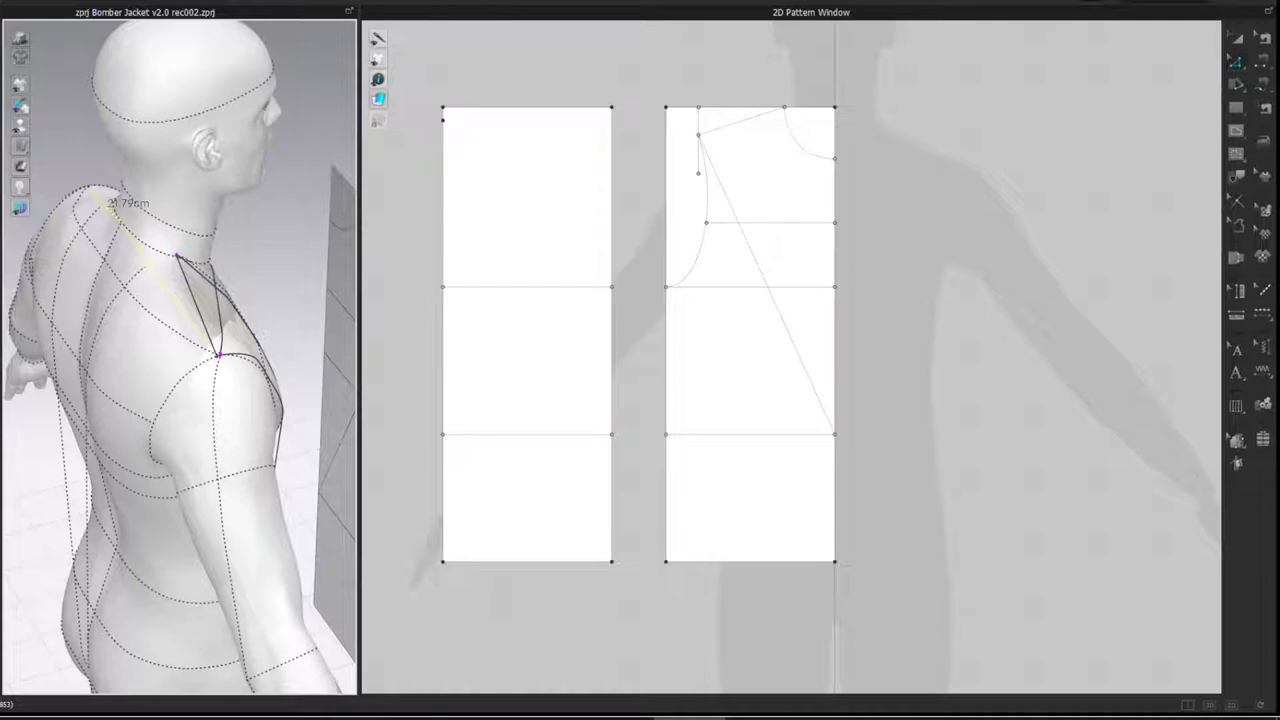
{"action": "right_click", "coordinate": [455, 109]}
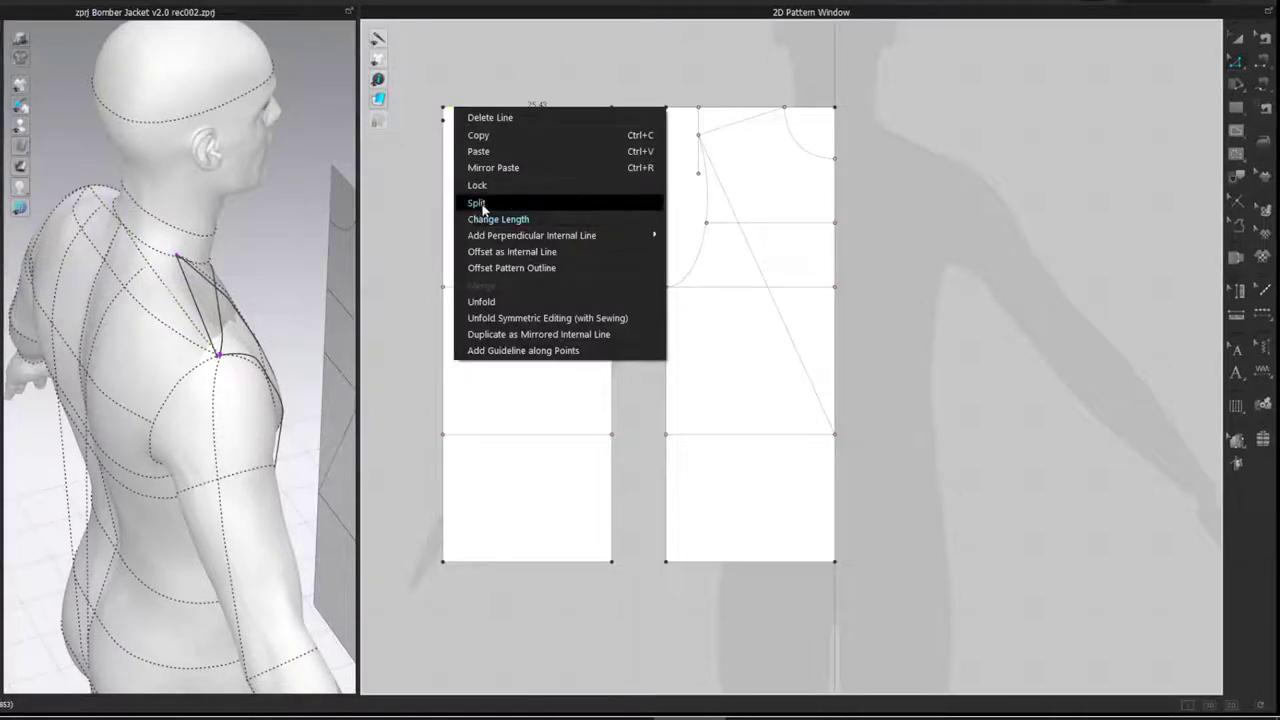
{"action": "left_click", "coordinate": [470, 196]}
{"action": "type", "text": "21.79"}
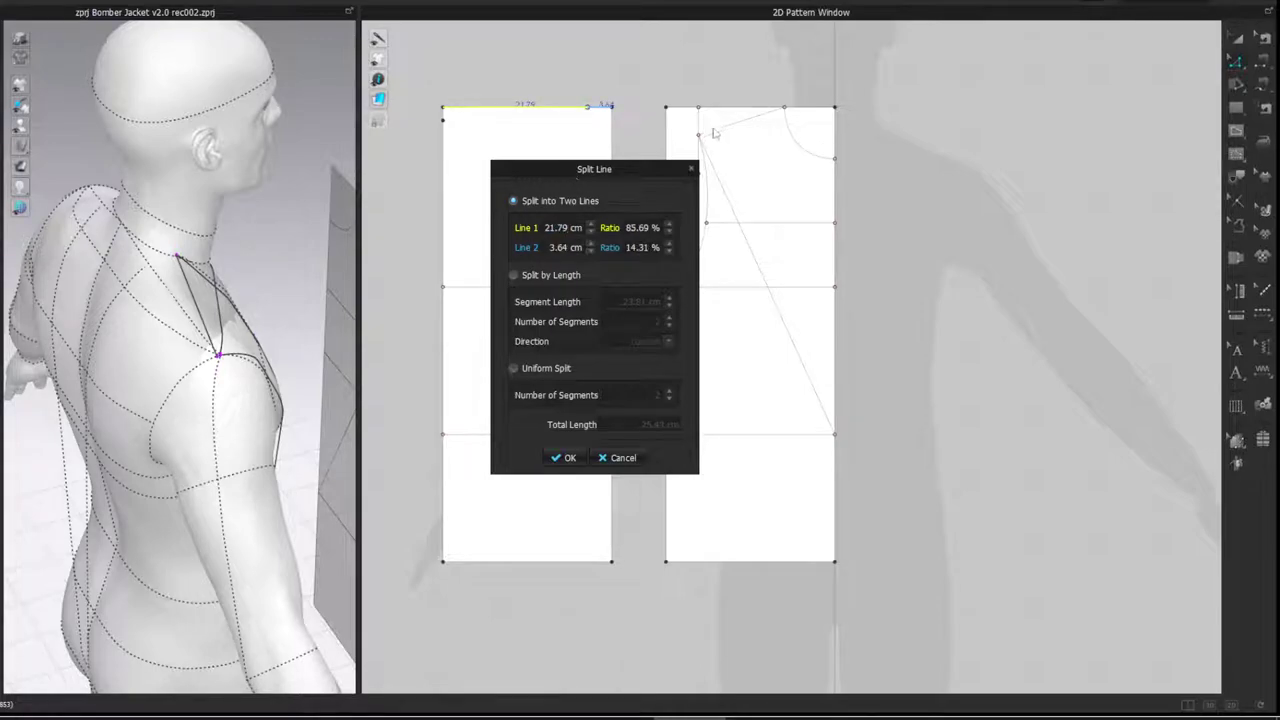
{"action": "left_click", "coordinate": [568, 457]}
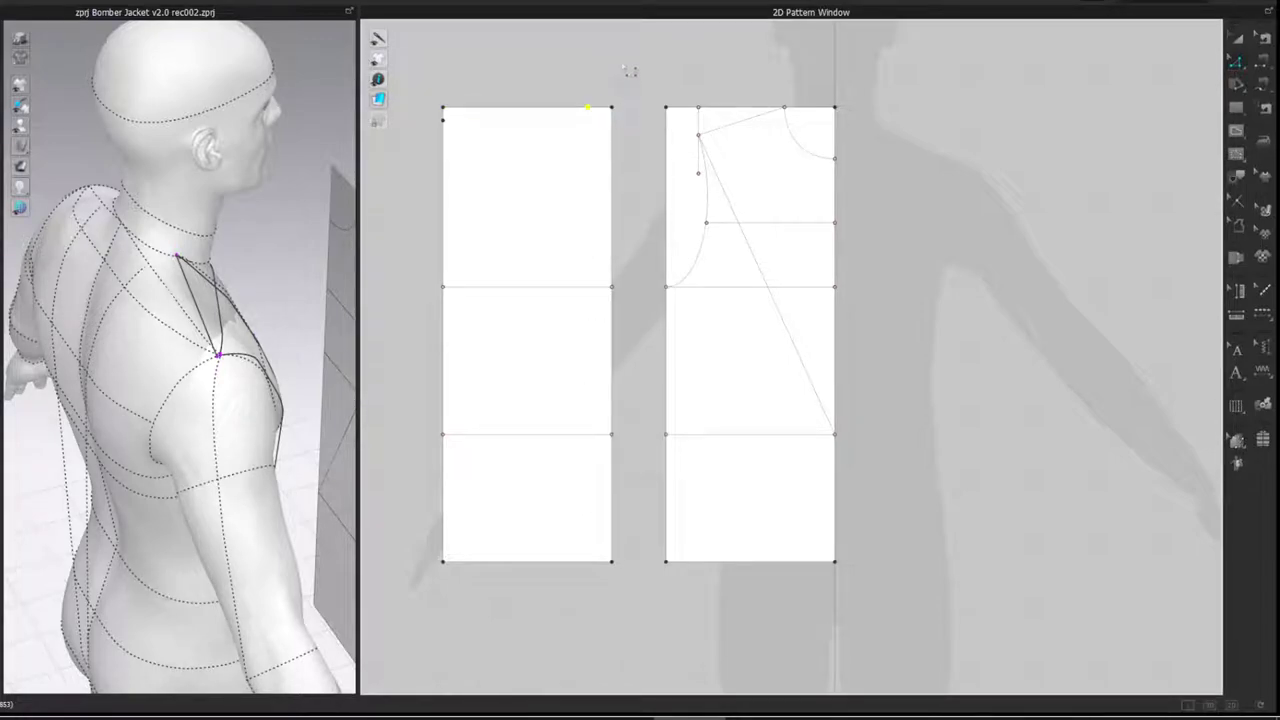
- Shift the split point on the back block's top edge 1.3 cm outward toward the side
{"action": "left_click_drag", "start_coordinate": [588, 107], "coordinate": [594, 108]}
{"action": "right_click", "coordinate": [594, 108]}
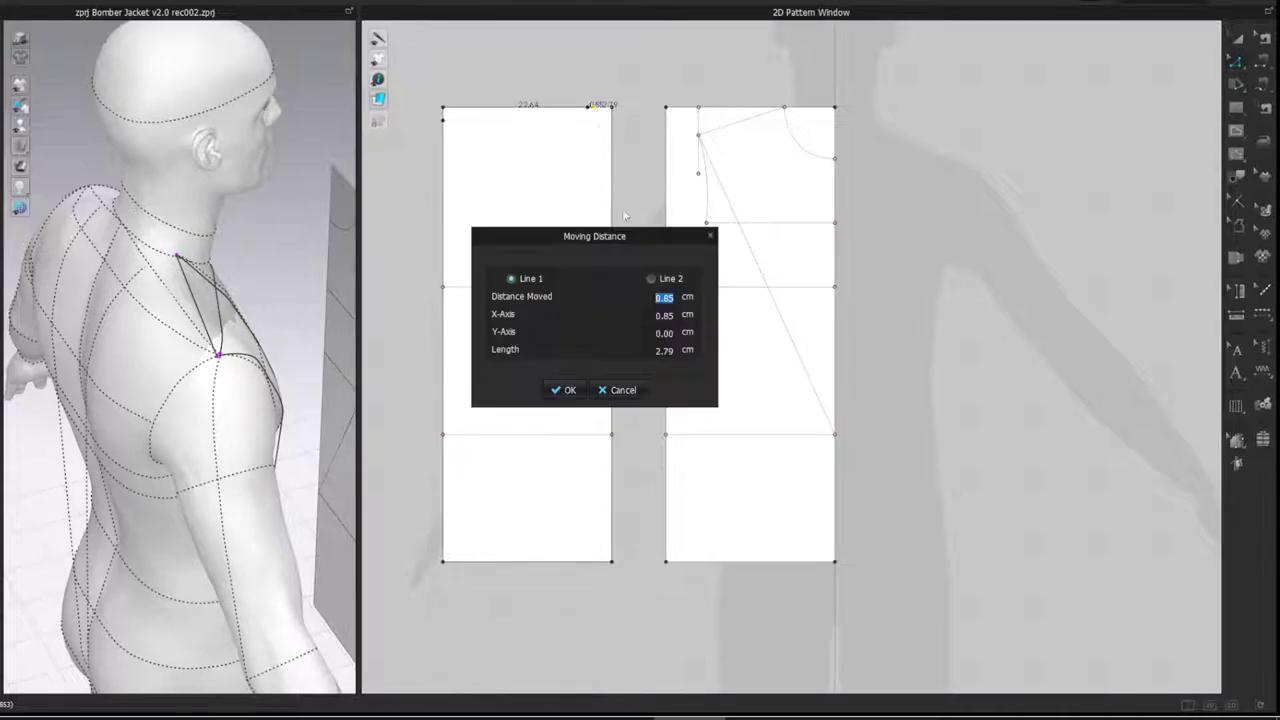
{"action": "type", "text": "1.5"}
{"action": "key", "text": "Return"}
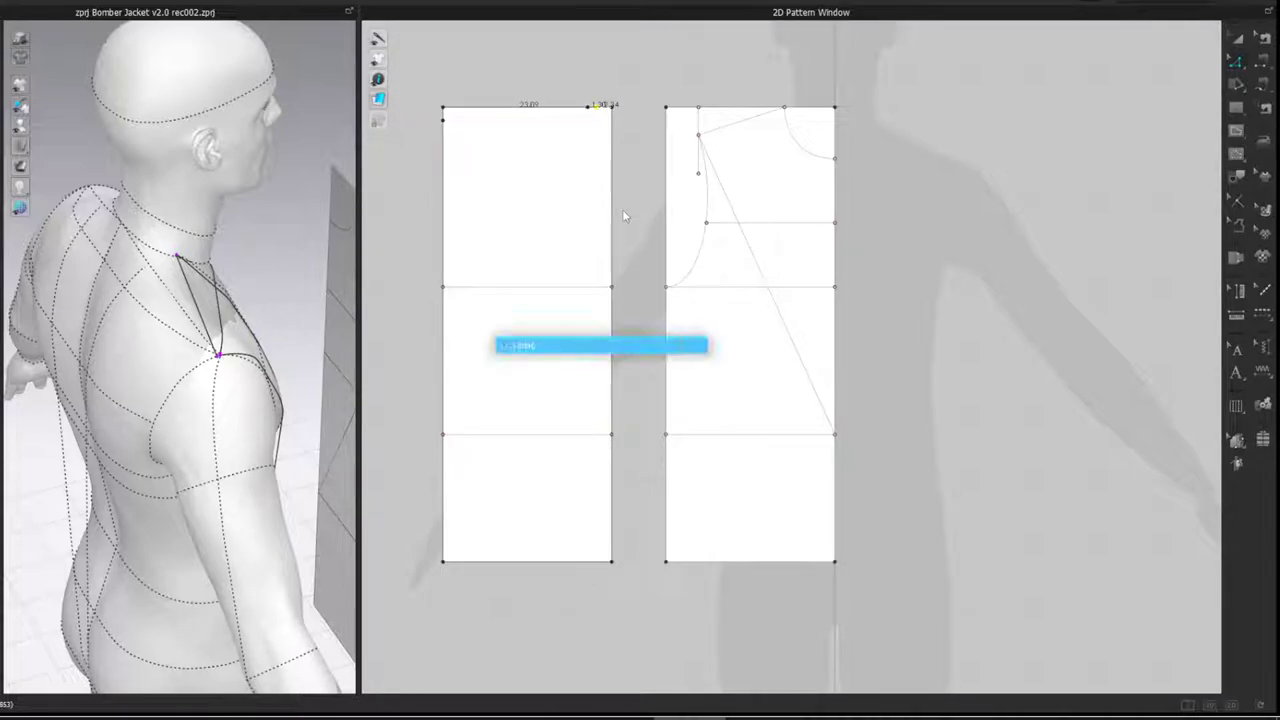
- Draw a vertical internal guide 10 cm long down from the shifted shoulder width point on the back block
{"action": "left_click", "coordinate": [599, 109]}
{"action": "right_click", "coordinate": [601, 192]}
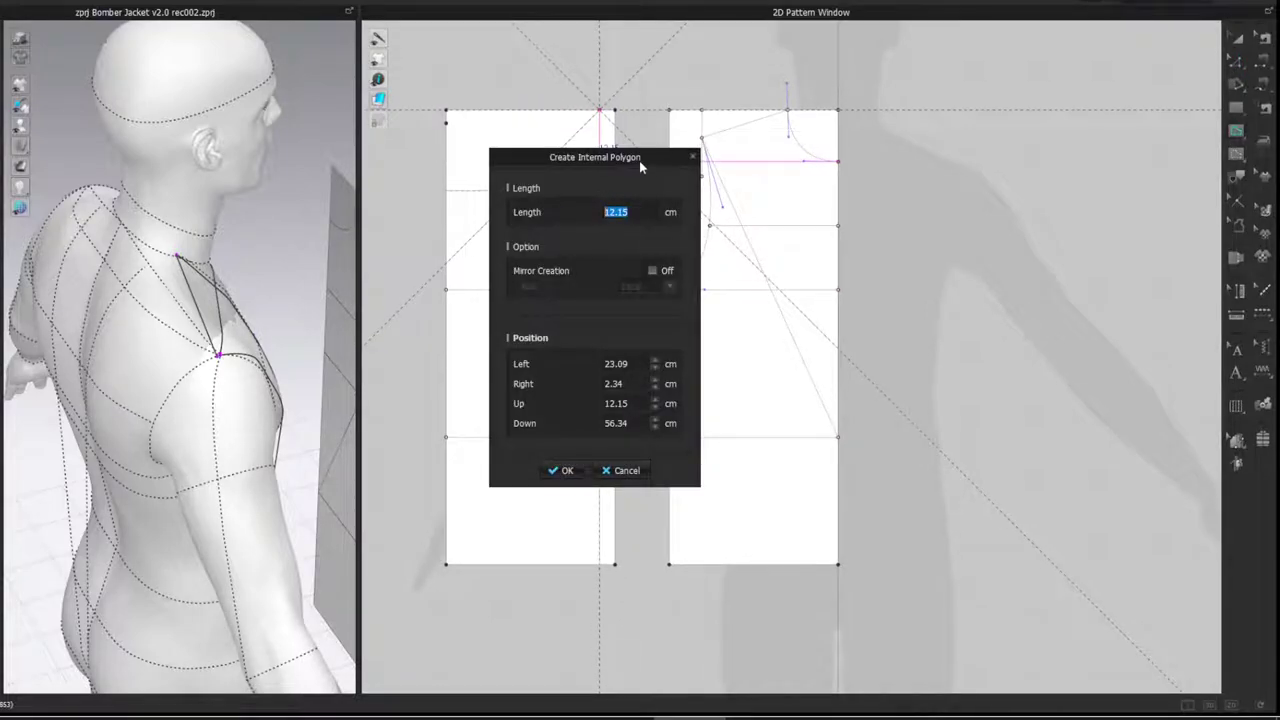
{"action": "left_click_drag", "start_coordinate": [676, 160], "coordinate": [1026, 206]}
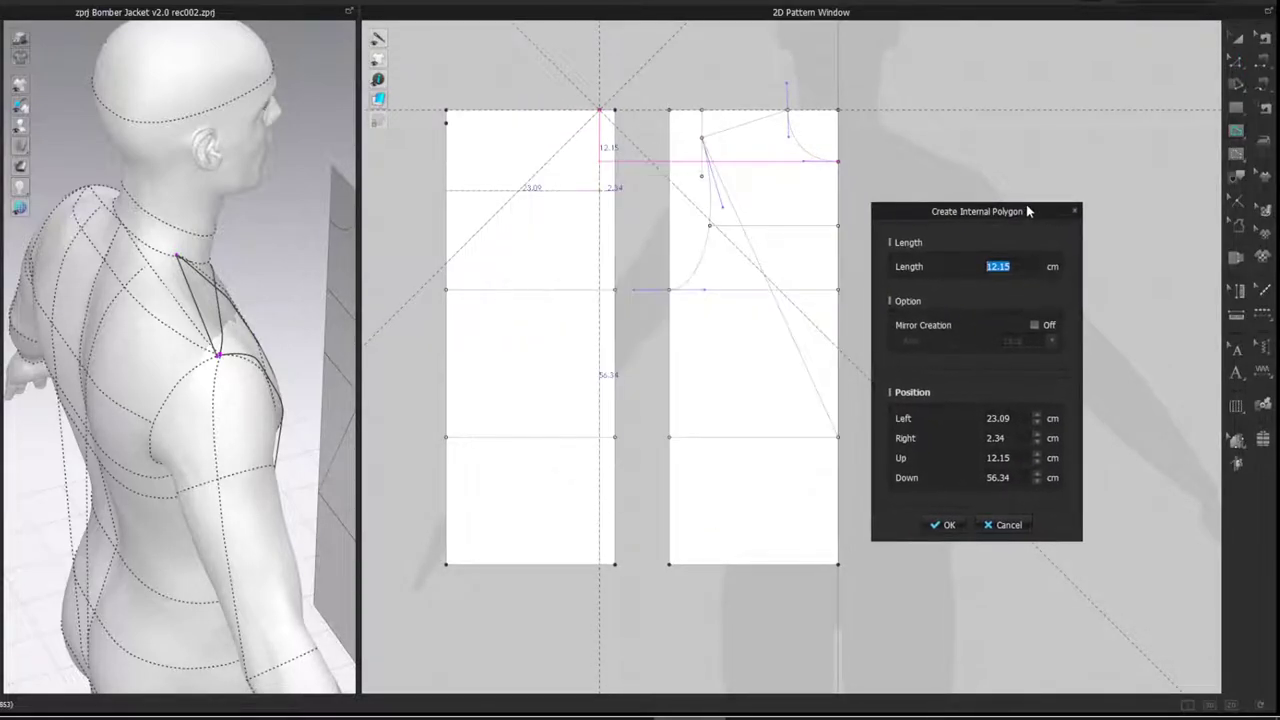
{"action": "type", "text": "10"}
{"action": "key", "text": "Return"}
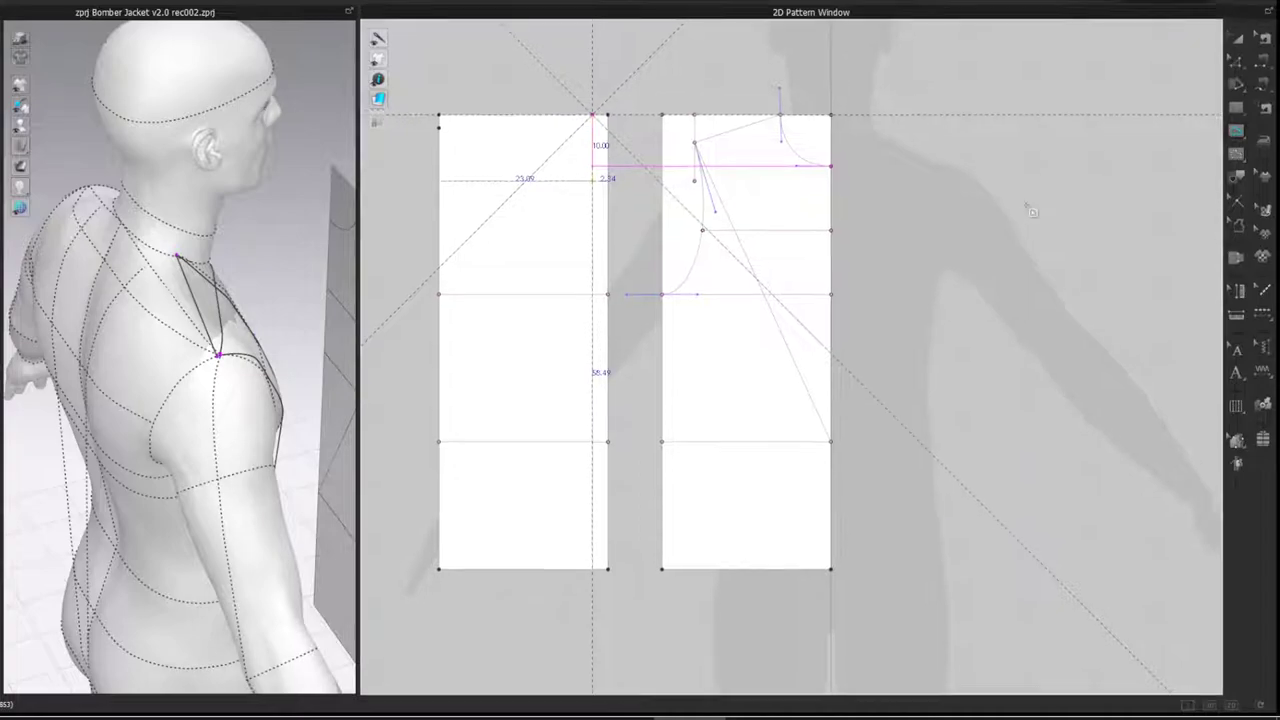
{"action": "key", "text": "z"}
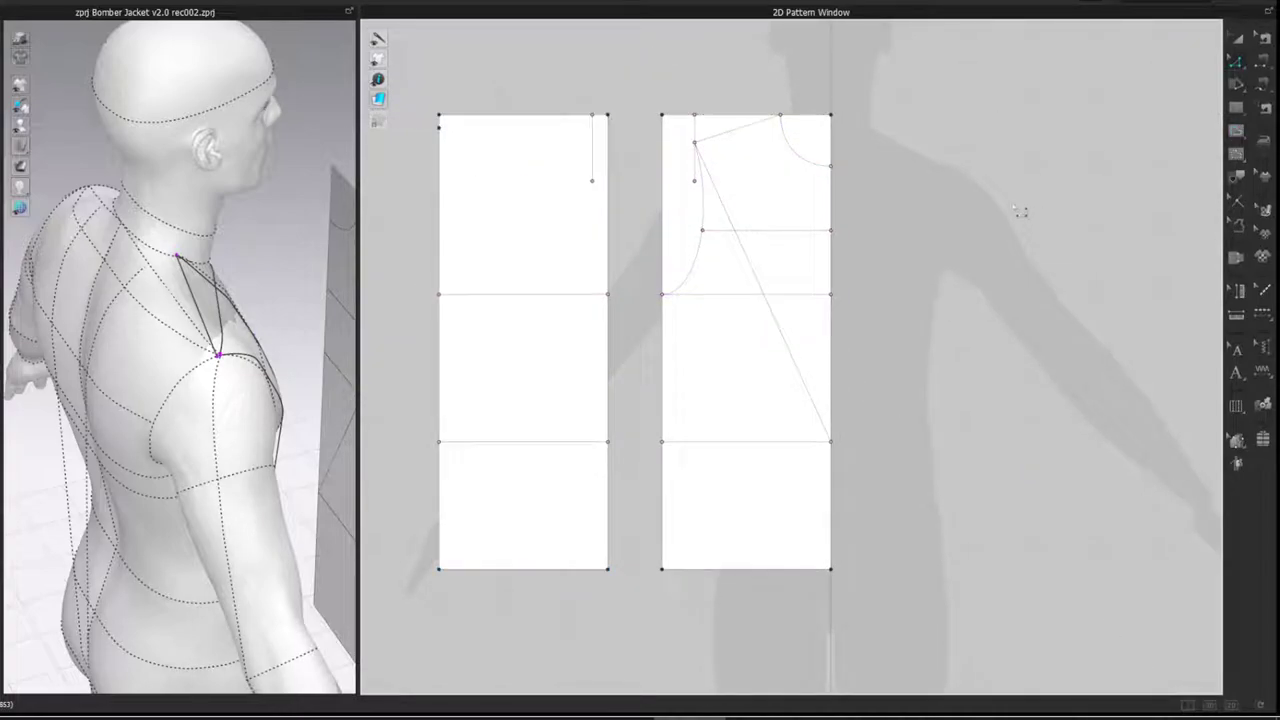
- Measure the avatar's back diagonally from the shoulder tip to the center back at the waist line
{"action": "right_click_drag", "start_coordinate": [105, 185], "coordinate": [158, 160]}
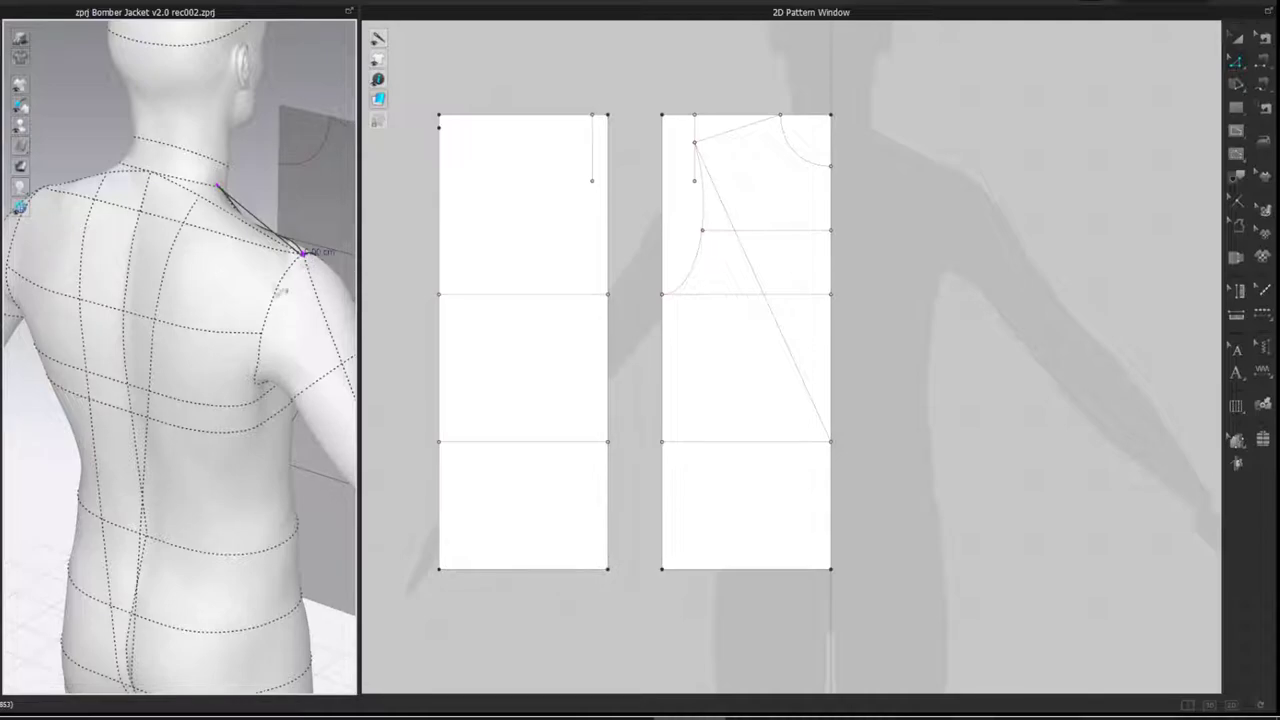
{"action": "right_click_drag", "start_coordinate": [146, 536], "coordinate": [172, 543]}
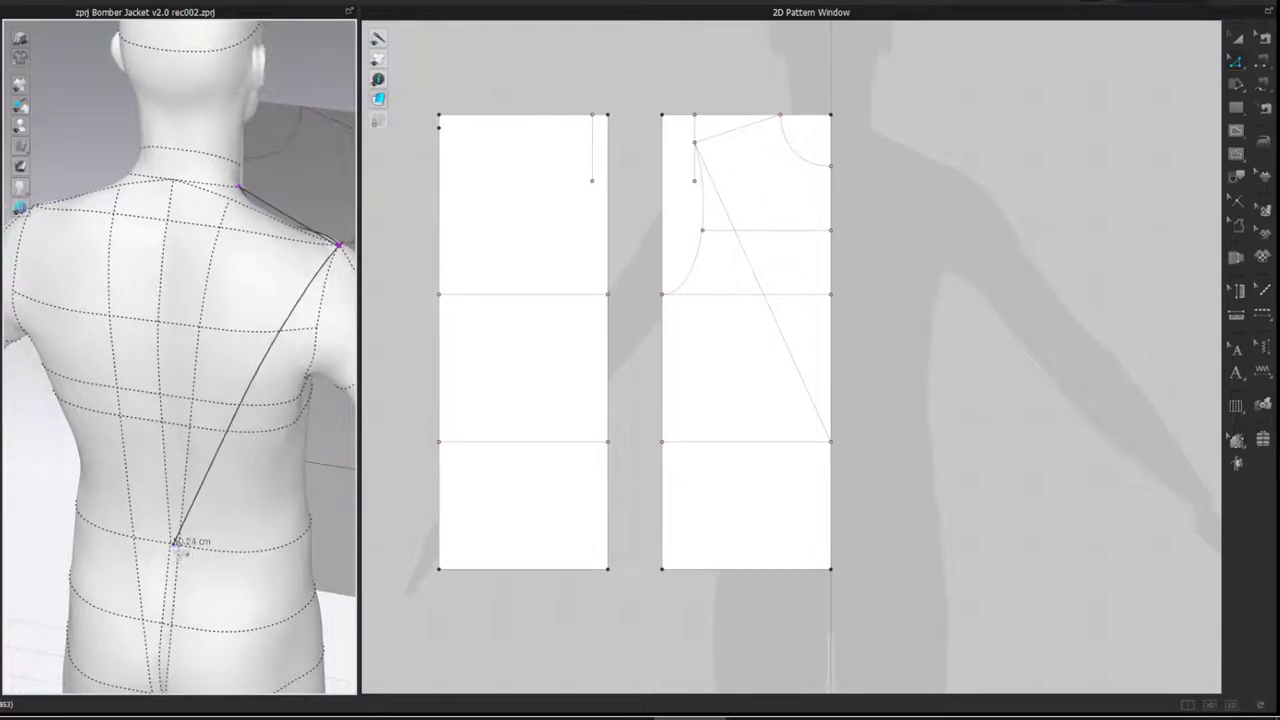
{"action": "double_click", "coordinate": [176, 542]}
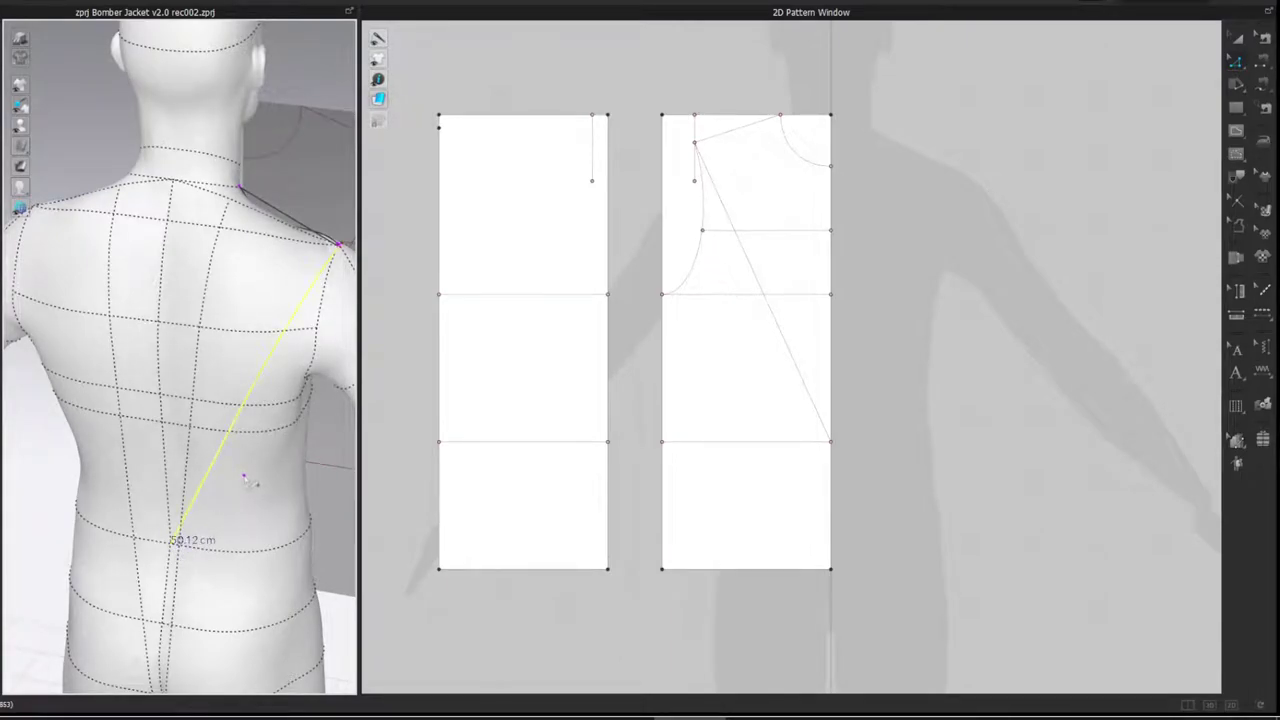
- Draw a diagonal internal line on the back block from the center back waist point up to the vertical shoulder guide
{"action": "key", "text": "g"}
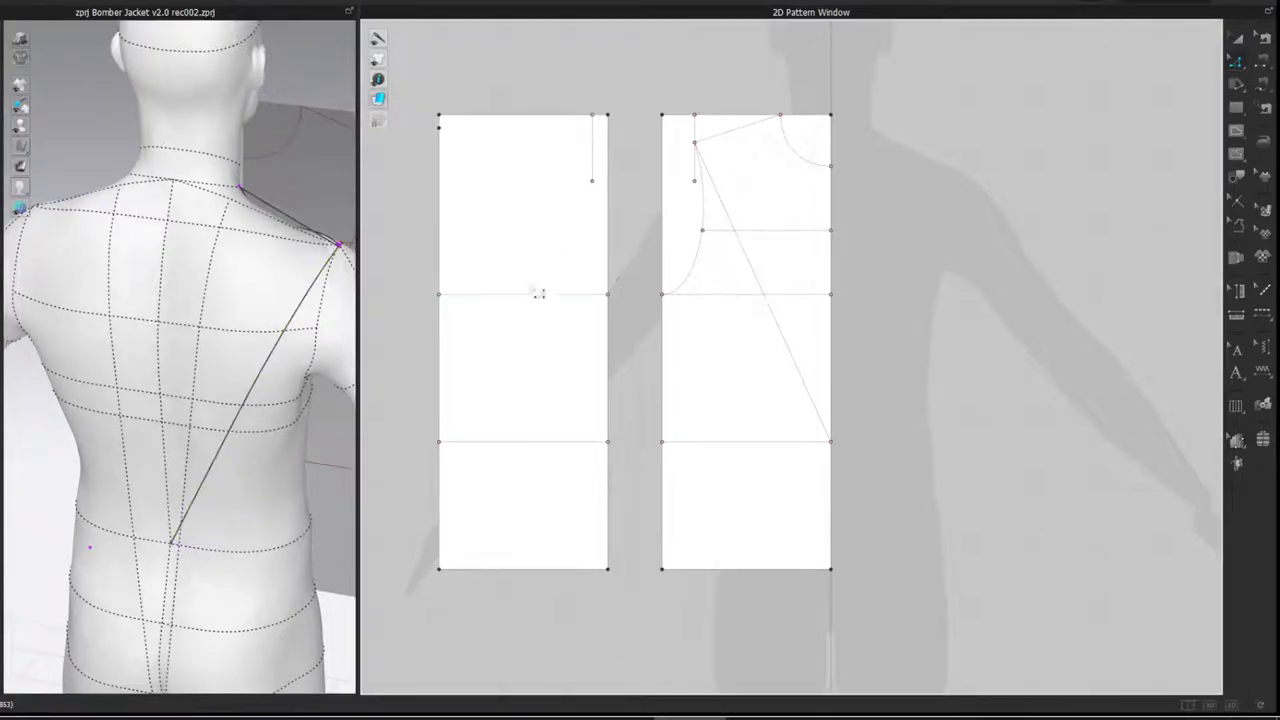
{"action": "left_click", "coordinate": [438, 441]}
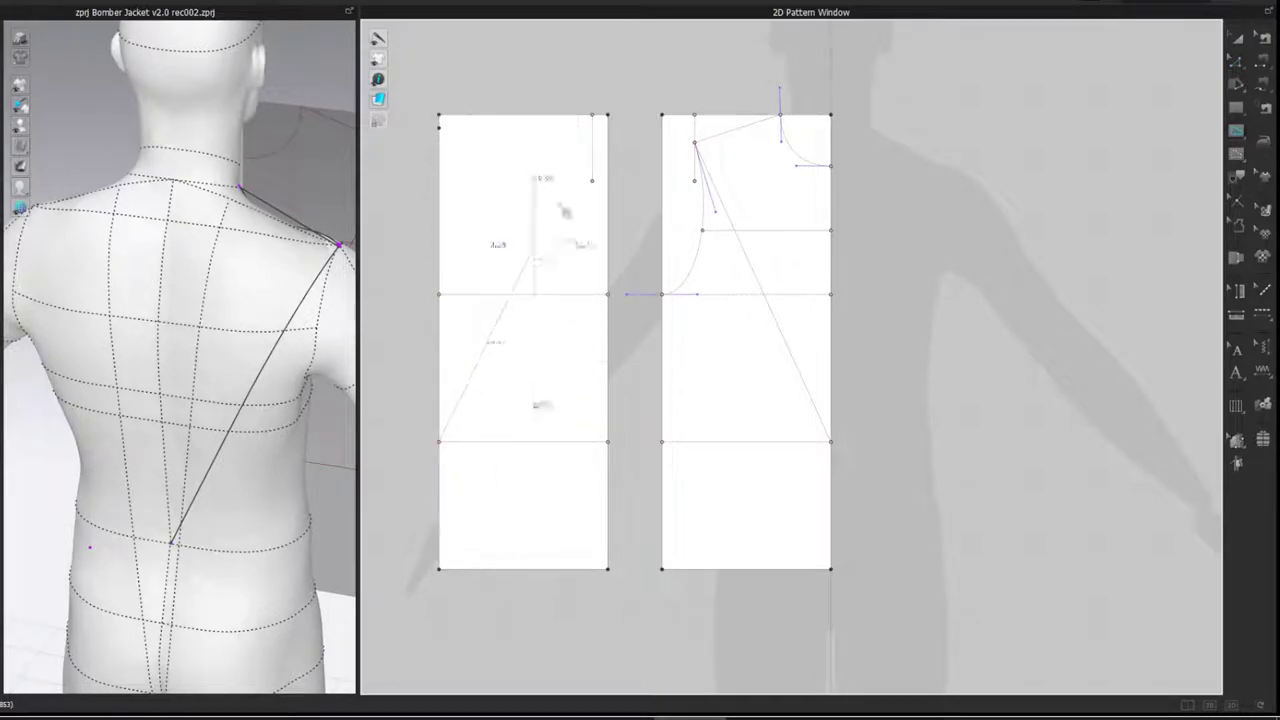
{"action": "double_click", "coordinate": [594, 142]}
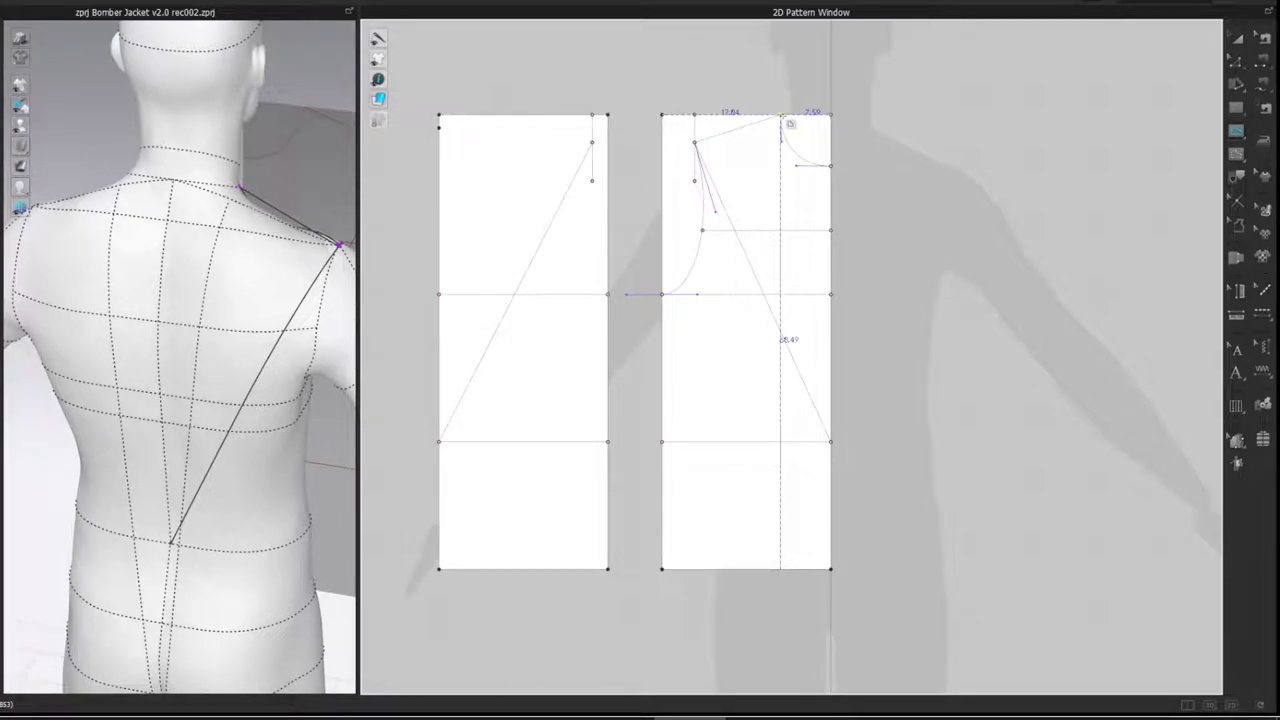
- Split the back block's top edge at 7.59 cm from the center back to mark the neck width
{"action": "double_click", "coordinate": [782, 116]}
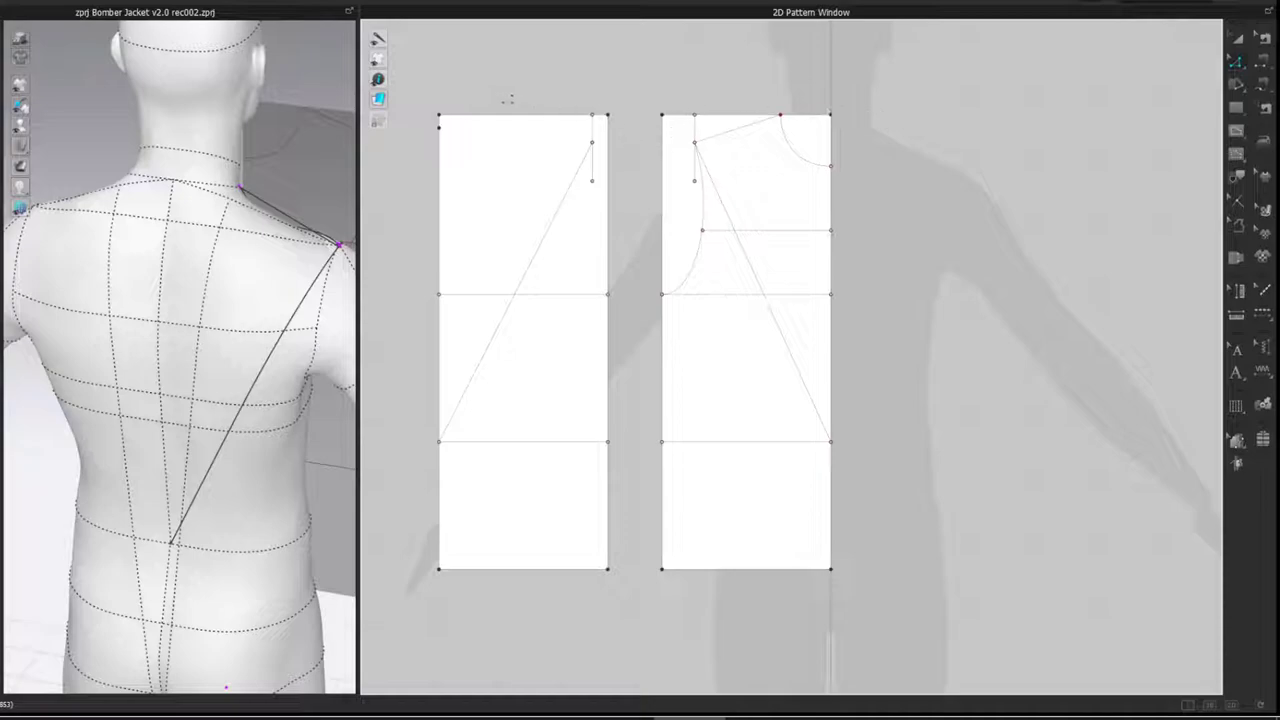
{"action": "right_click", "coordinate": [447, 115]}
{"action": "left_click", "coordinate": [481, 207]}
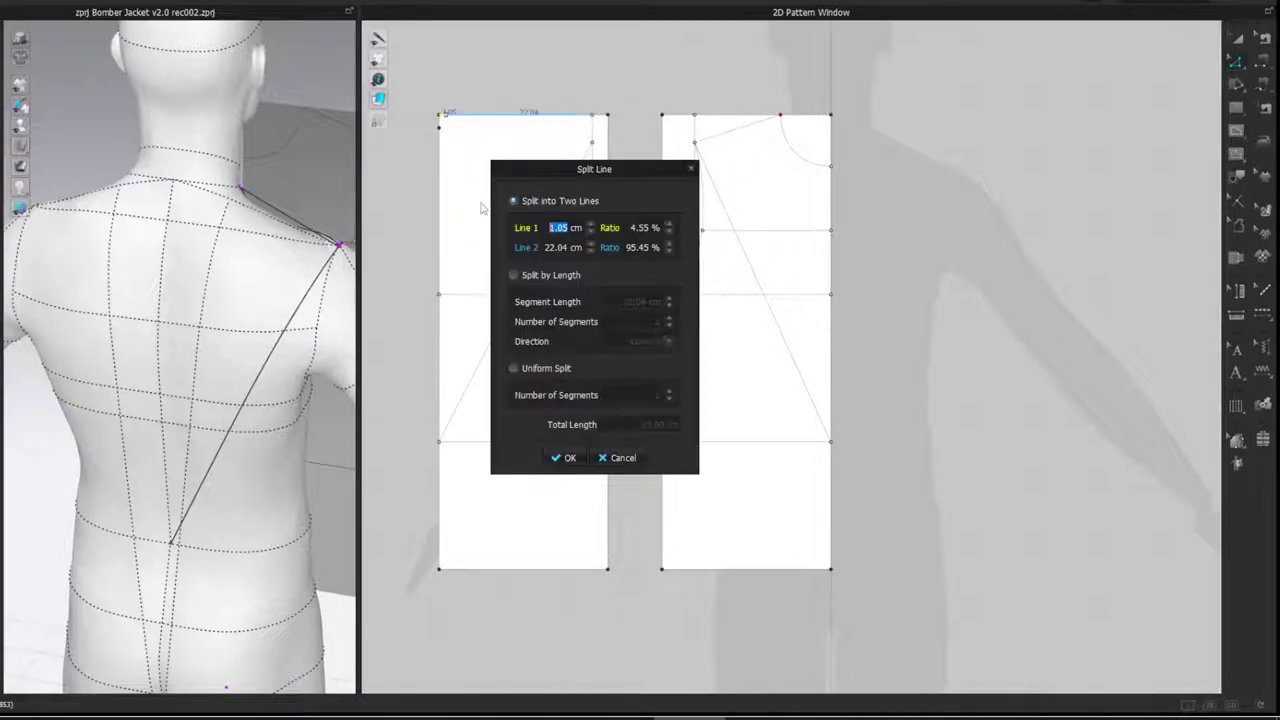
{"action": "type", "text": "7.59"}
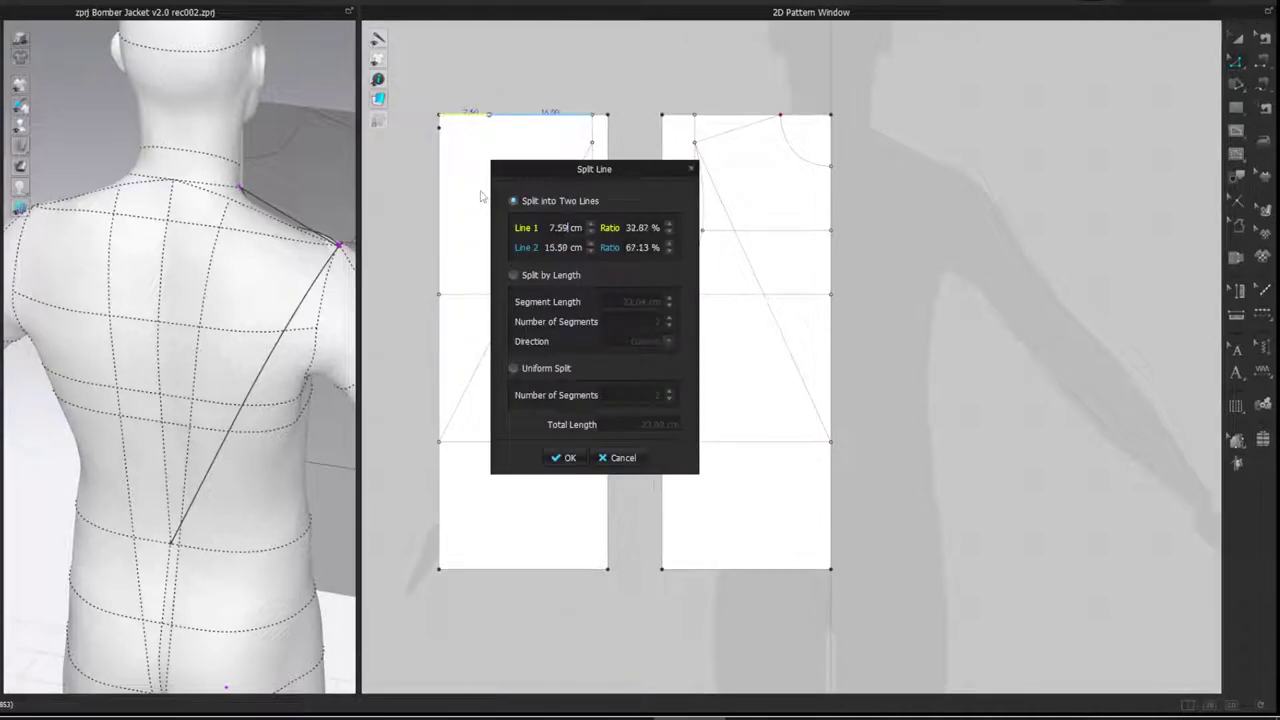
{"action": "key", "text": "Return"}
{"action": "left_click", "coordinate": [558, 457]}
{"action": "left_click", "coordinate": [562, 458]}
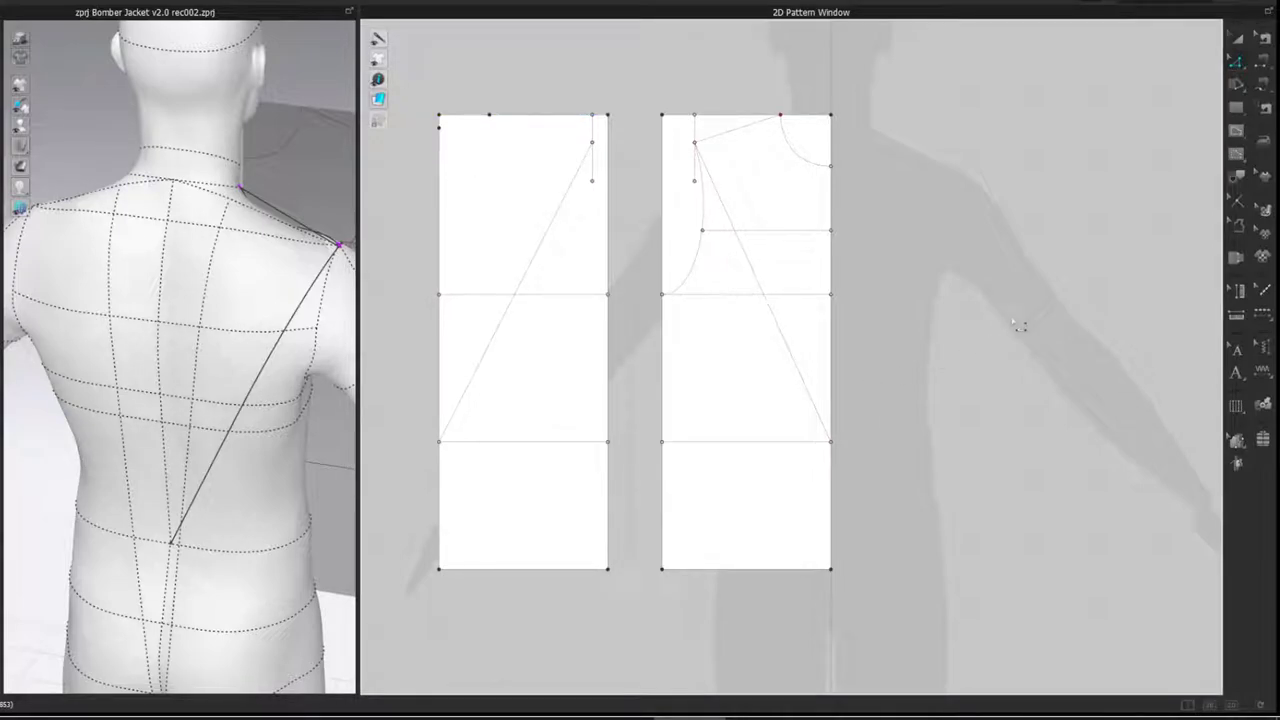
- Shift the neck width point on the back block's top edge 0.3 cm outward toward the side
{"action": "left_click", "coordinate": [494, 115]}
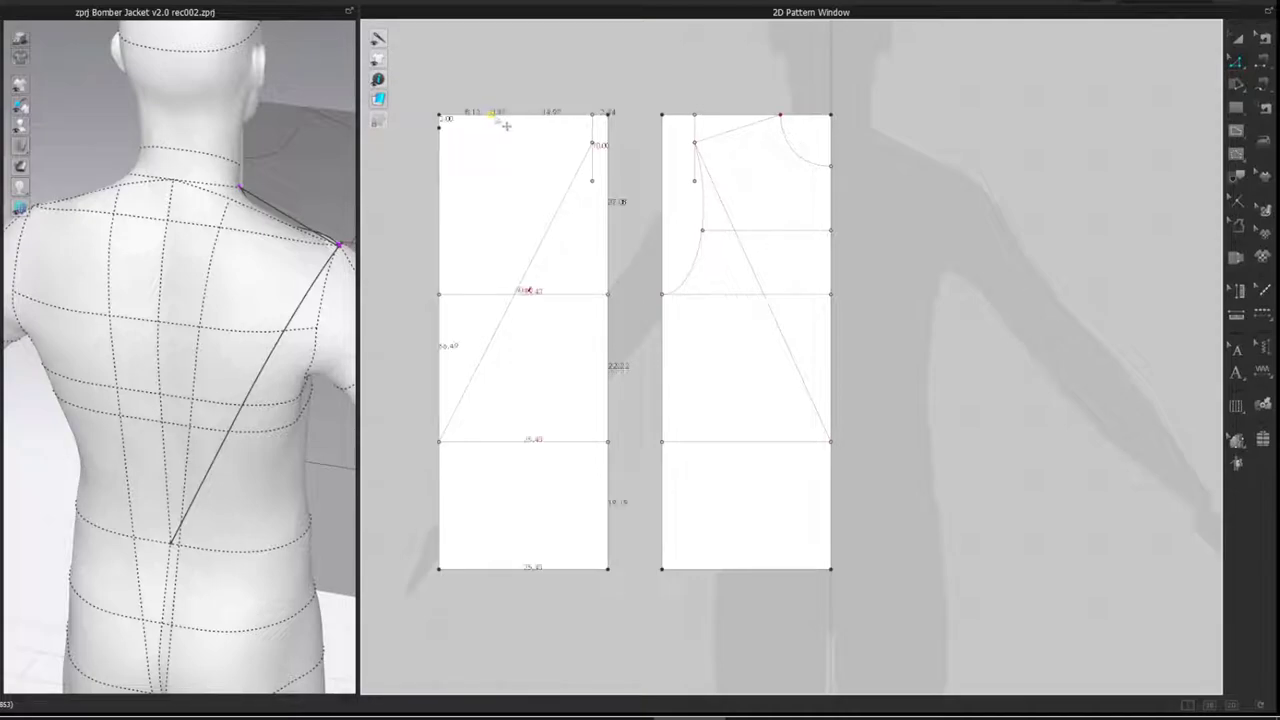
{"action": "right_click", "coordinate": [496, 119]}
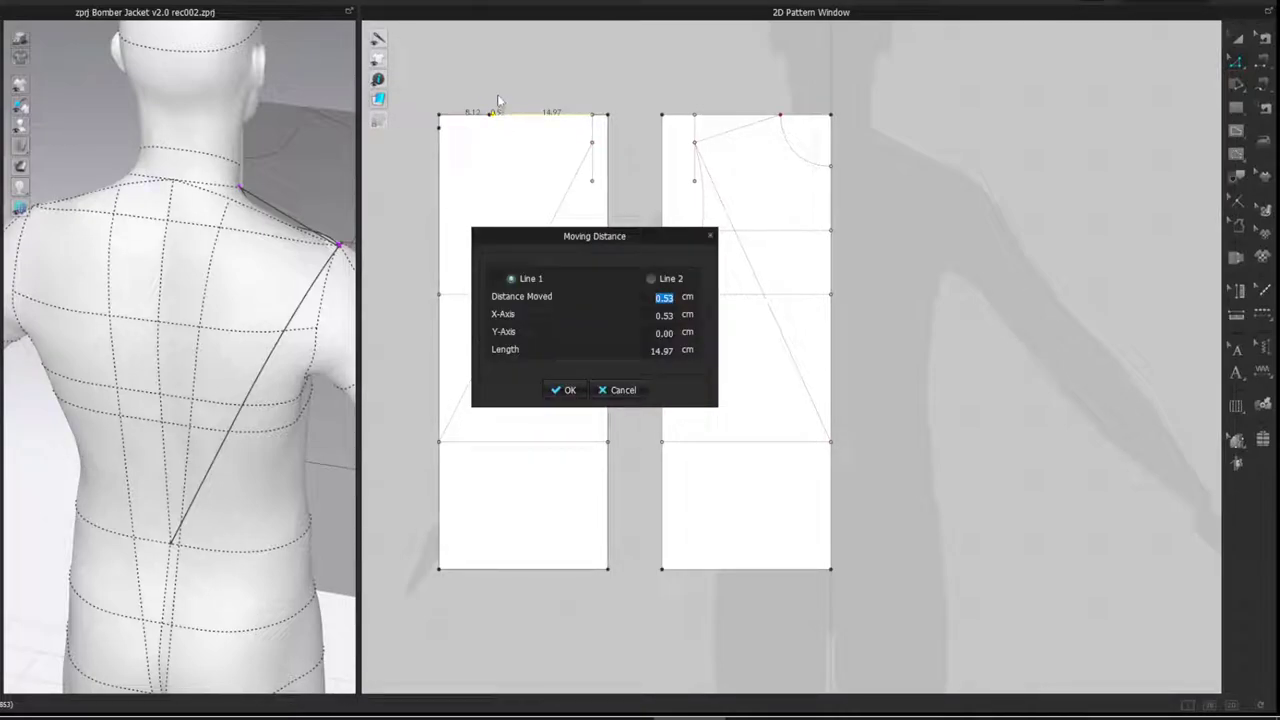
{"action": "type", "text": "0.3"}
{"action": "left_click", "coordinate": [566, 390]}
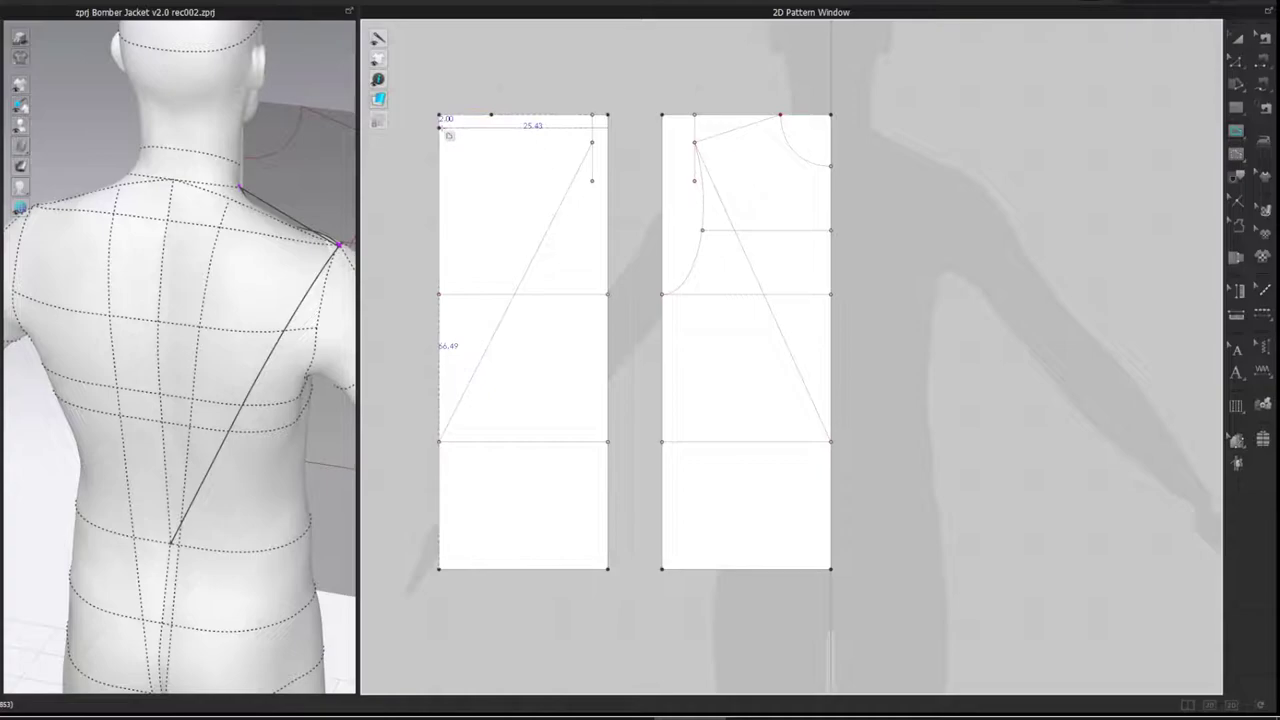
- Draw the curved back neckline up to the shifted neck point and the straight shoulder line down to the shoulder tip
{"action": "left_click", "coordinate": [492, 116]}
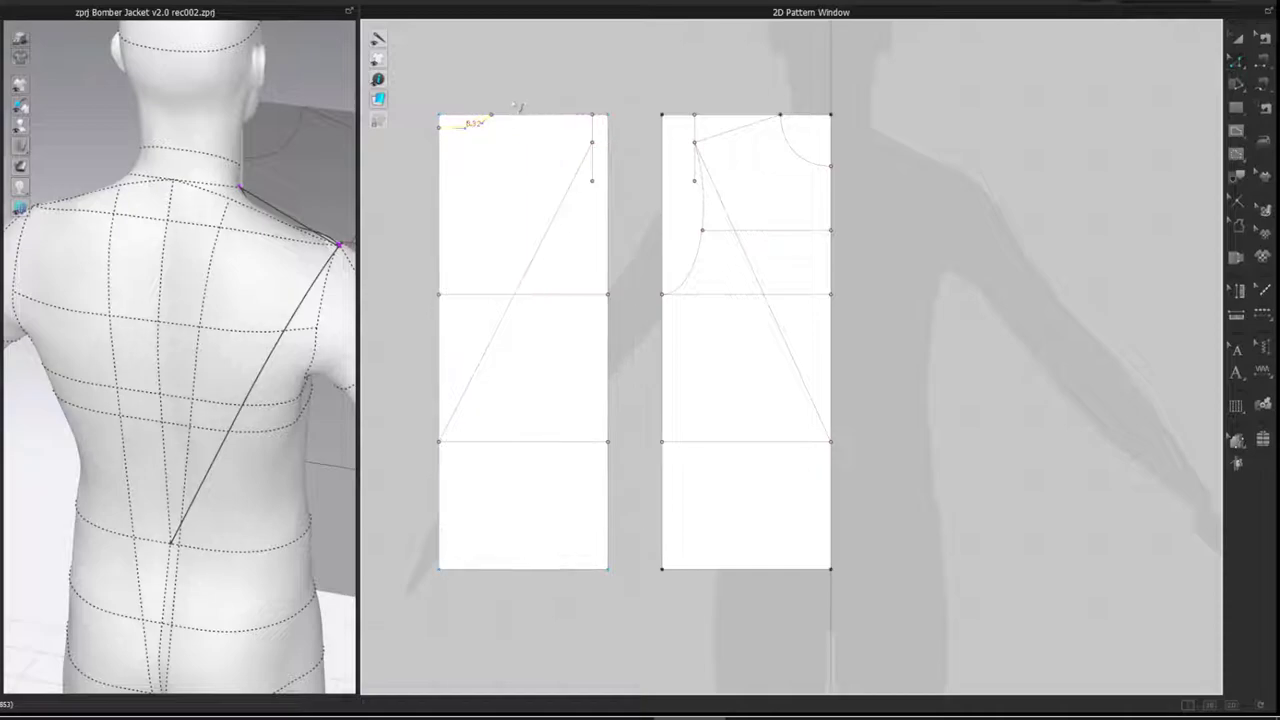
{"action": "left_click_drag", "start_coordinate": [468, 127], "coordinate": [470, 126]}
{"action": "left_click", "coordinate": [541, 77]}
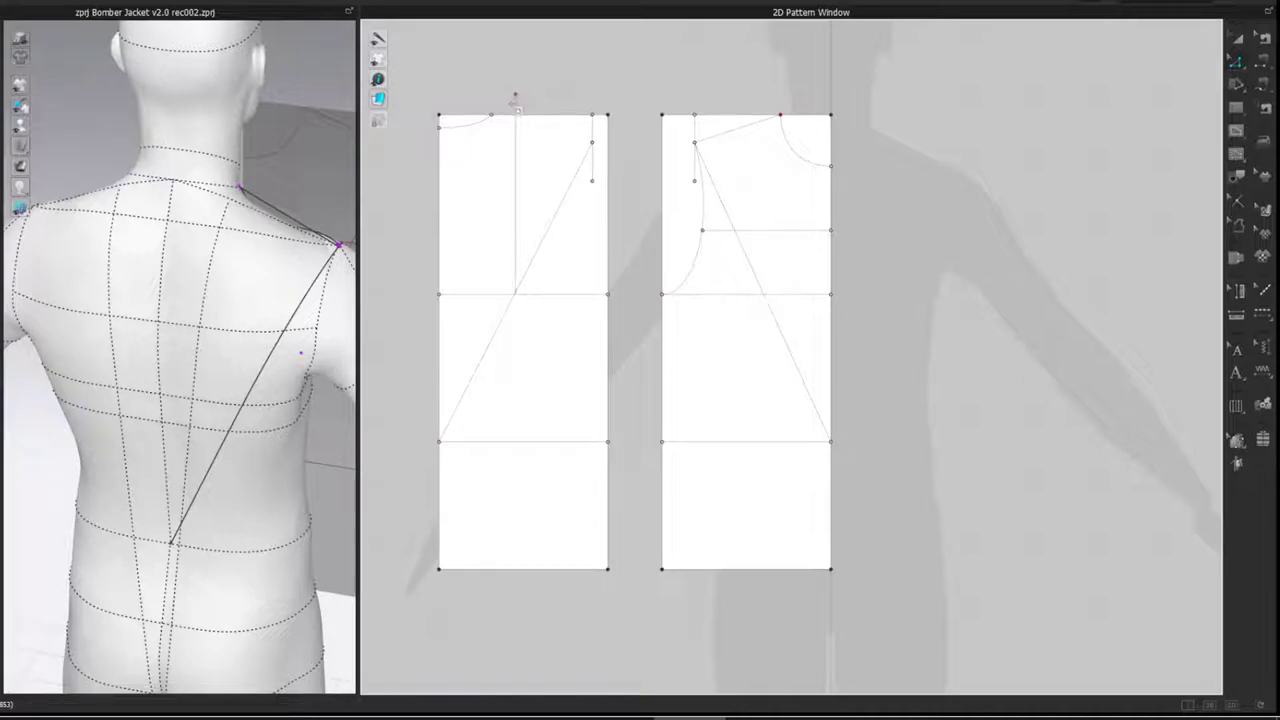
{"action": "left_click", "coordinate": [592, 142]}
{"action": "key", "text": "Return"}
- Split the back block's center back line between neck and waist uniformly into 4 segments
{"action": "left_click", "coordinate": [441, 188]}
{"action": "right_click", "coordinate": [441, 181]}
{"action": "left_click", "coordinate": [500, 291]}
{"action": "left_click", "coordinate": [440, 303], "text": "shift"}
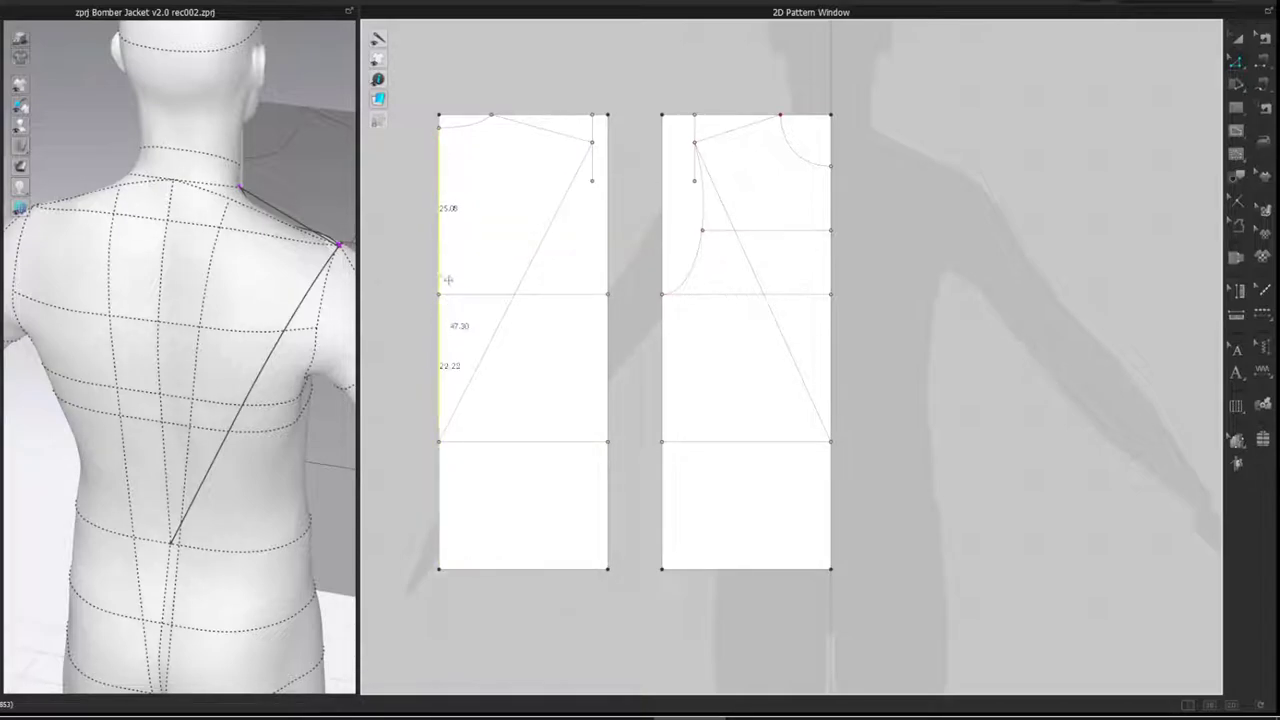
{"action": "right_click", "coordinate": [438, 185]}
{"action": "left_click", "coordinate": [472, 282]}
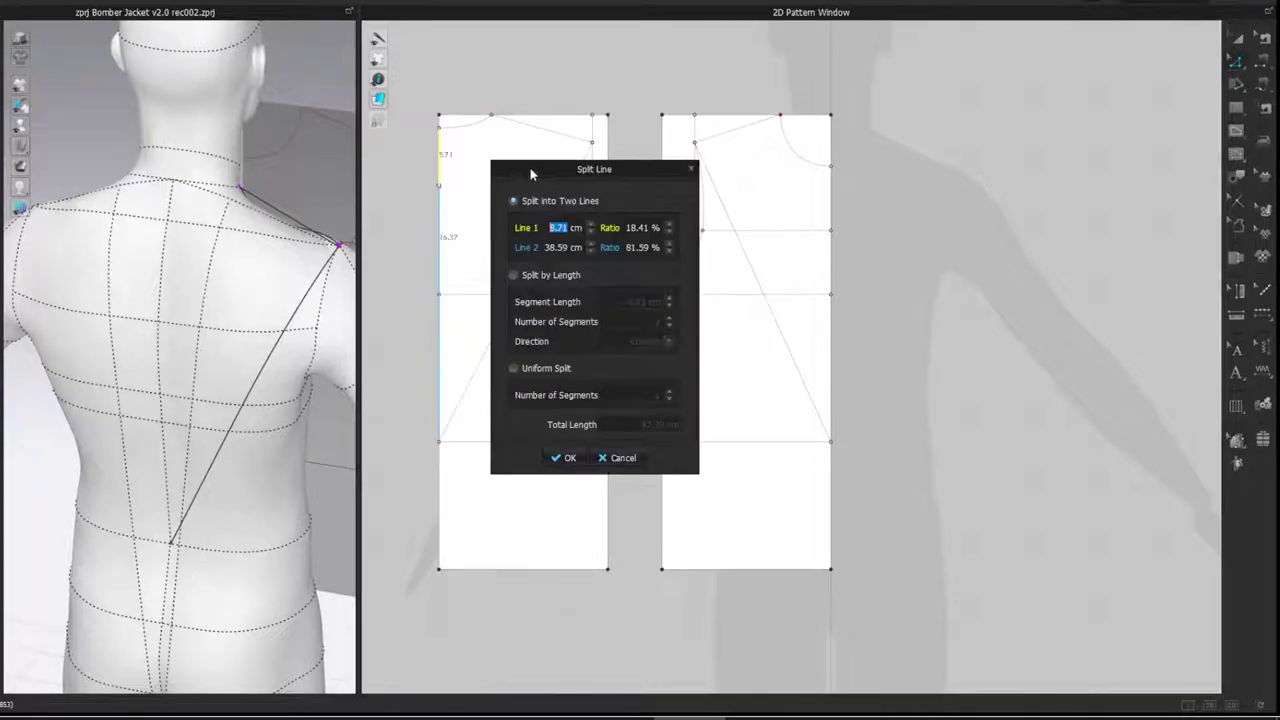
{"action": "left_click_drag", "start_coordinate": [590, 166], "coordinate": [279, 166]}
{"action": "left_click", "coordinate": [203, 366]}
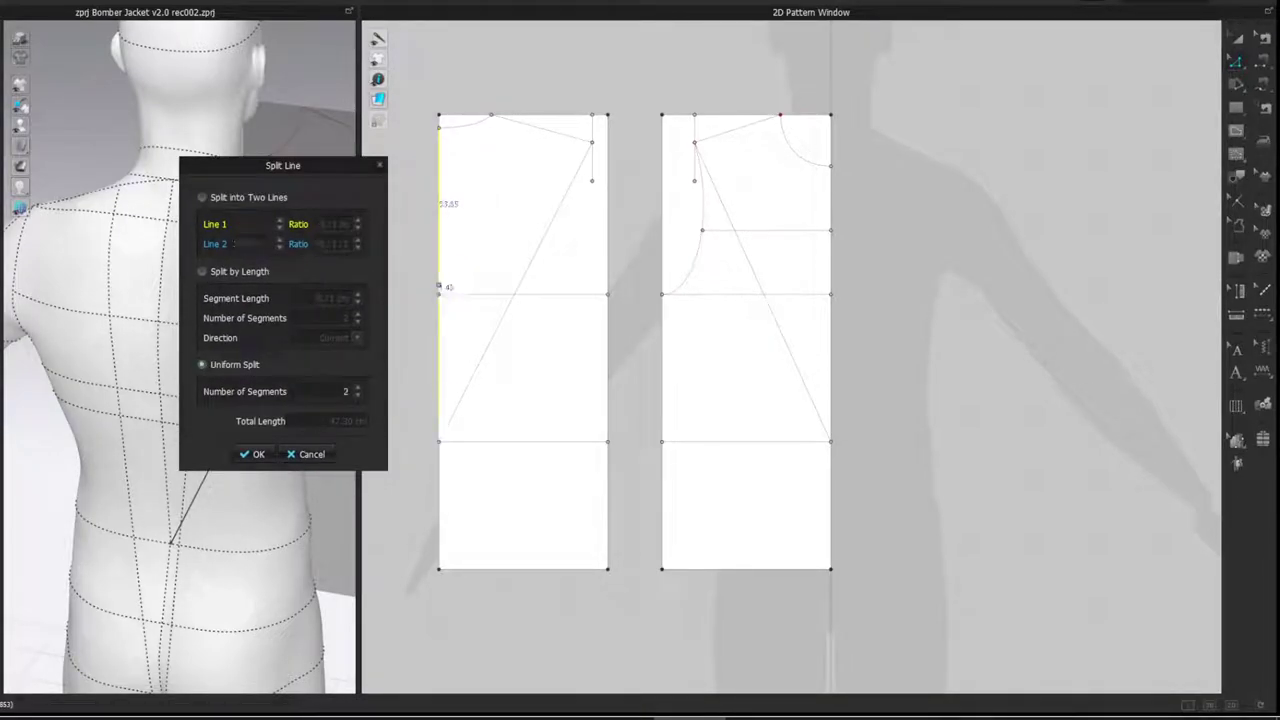
{"action": "left_click", "coordinate": [359, 387]}
{"action": "left_click", "coordinate": [359, 387]}
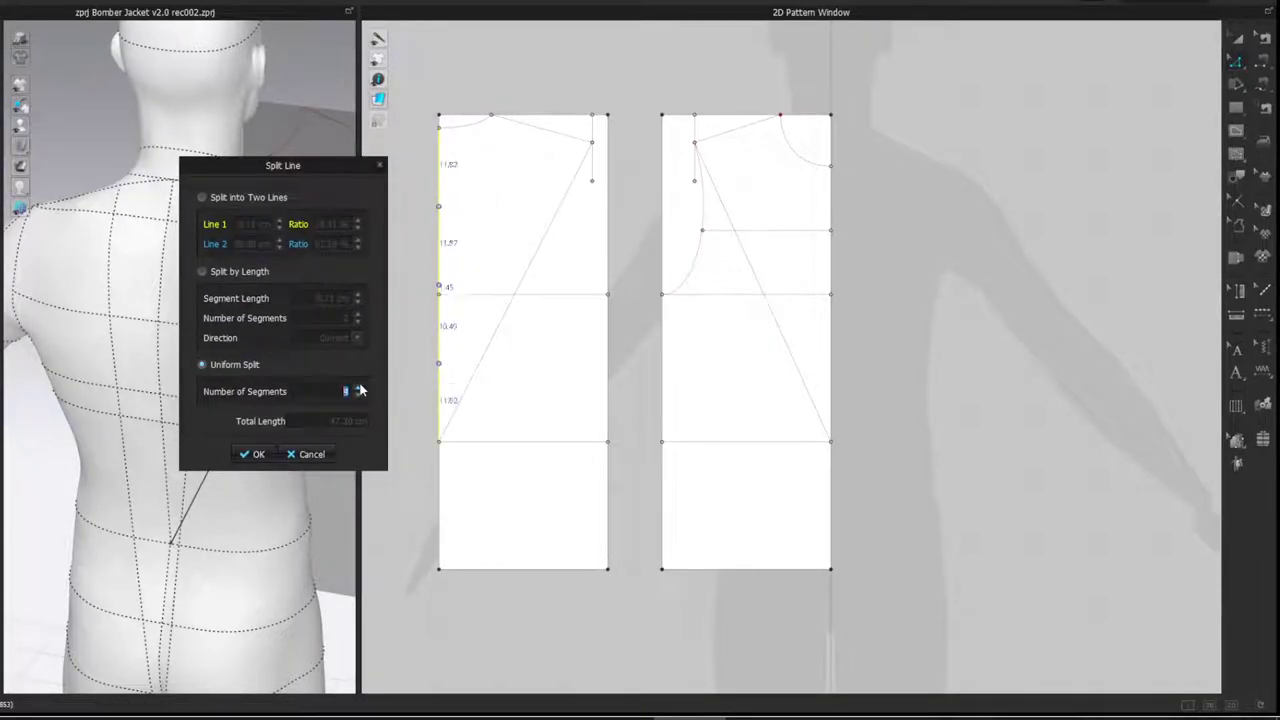
{"action": "left_click", "coordinate": [257, 455]}
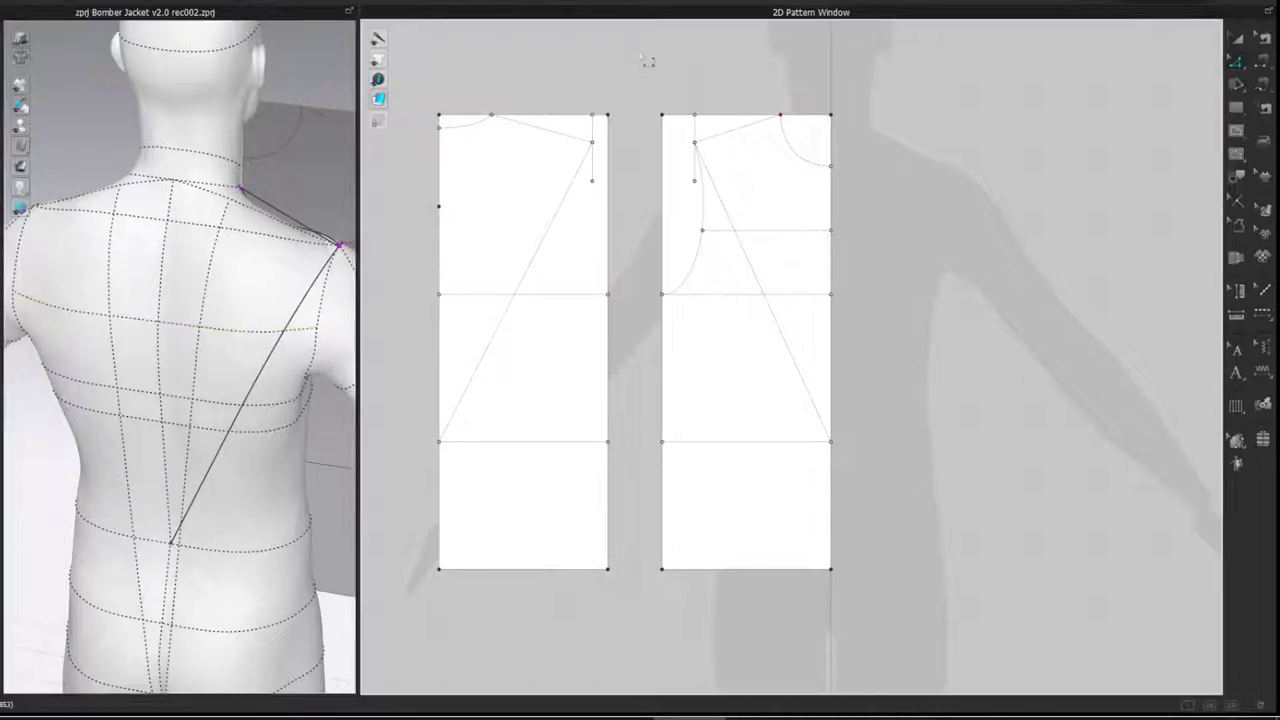
- Draw a horizontal internal across-back line 18.89 cm long from the first quarter point on the center back
{"action": "right_click", "coordinate": [497, 202]}
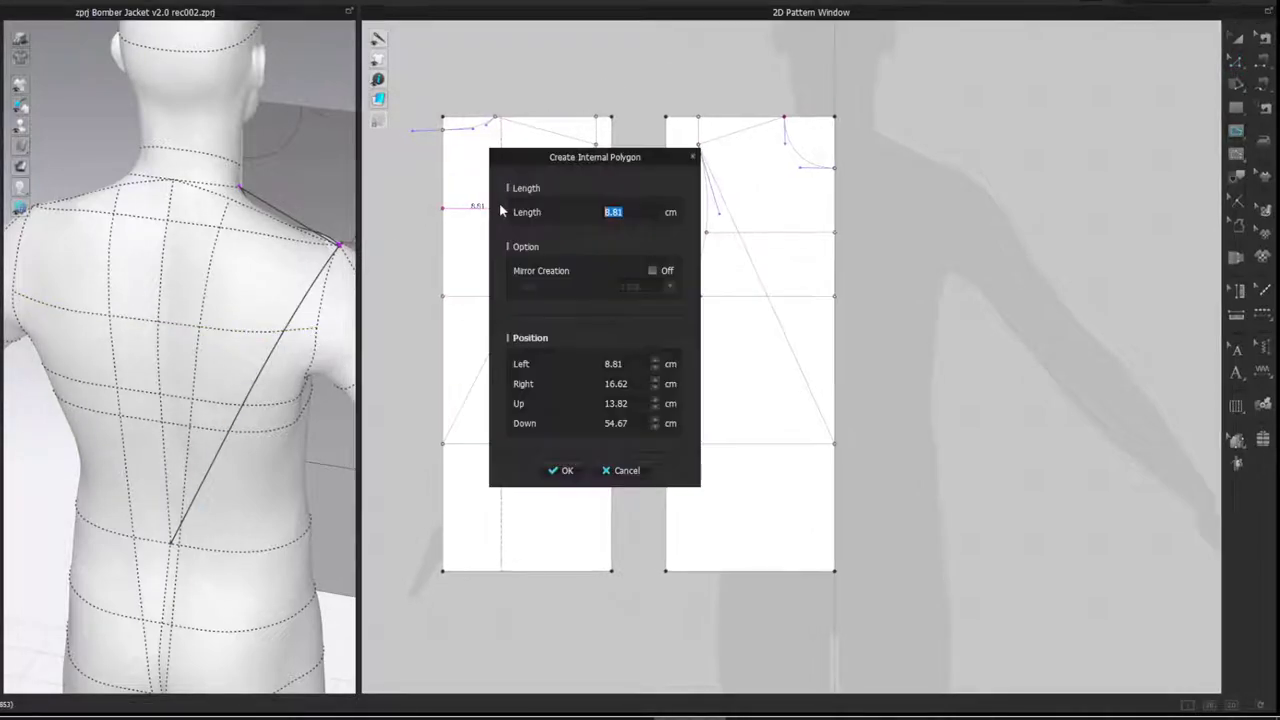
{"action": "left_click_drag", "start_coordinate": [557, 154], "coordinate": [897, 200]}
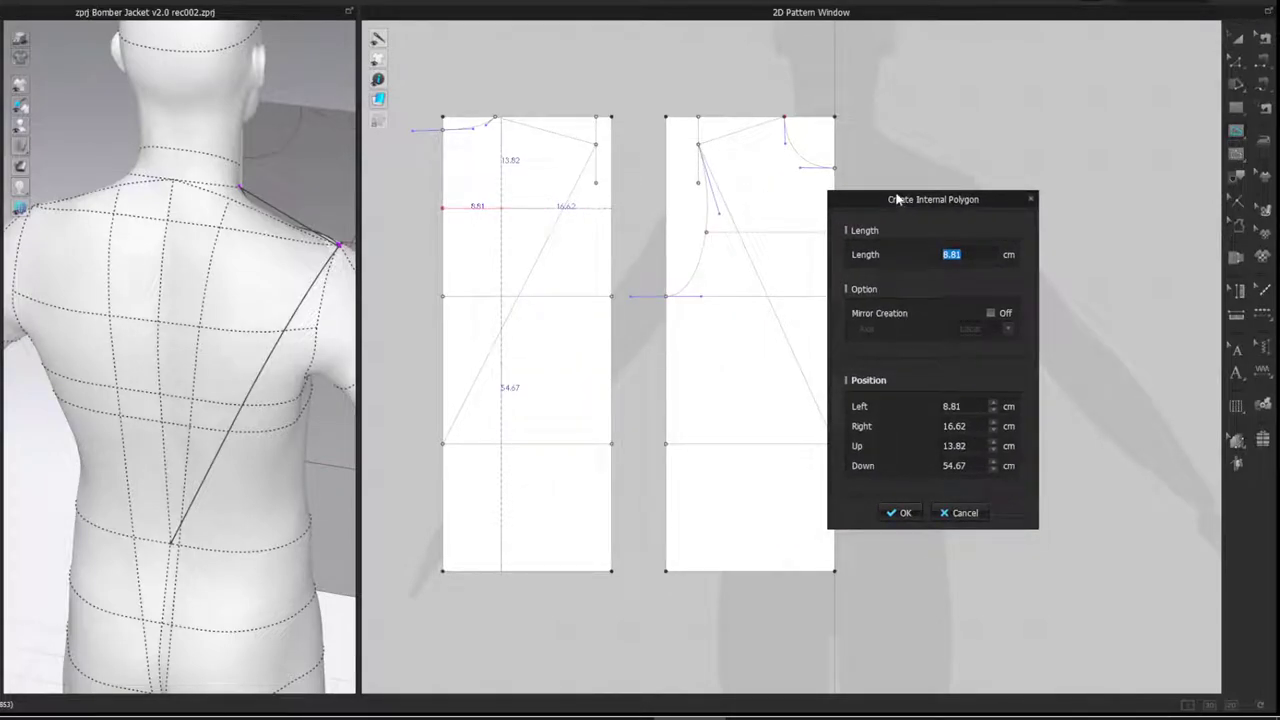
{"action": "left_click", "coordinate": [972, 261]}
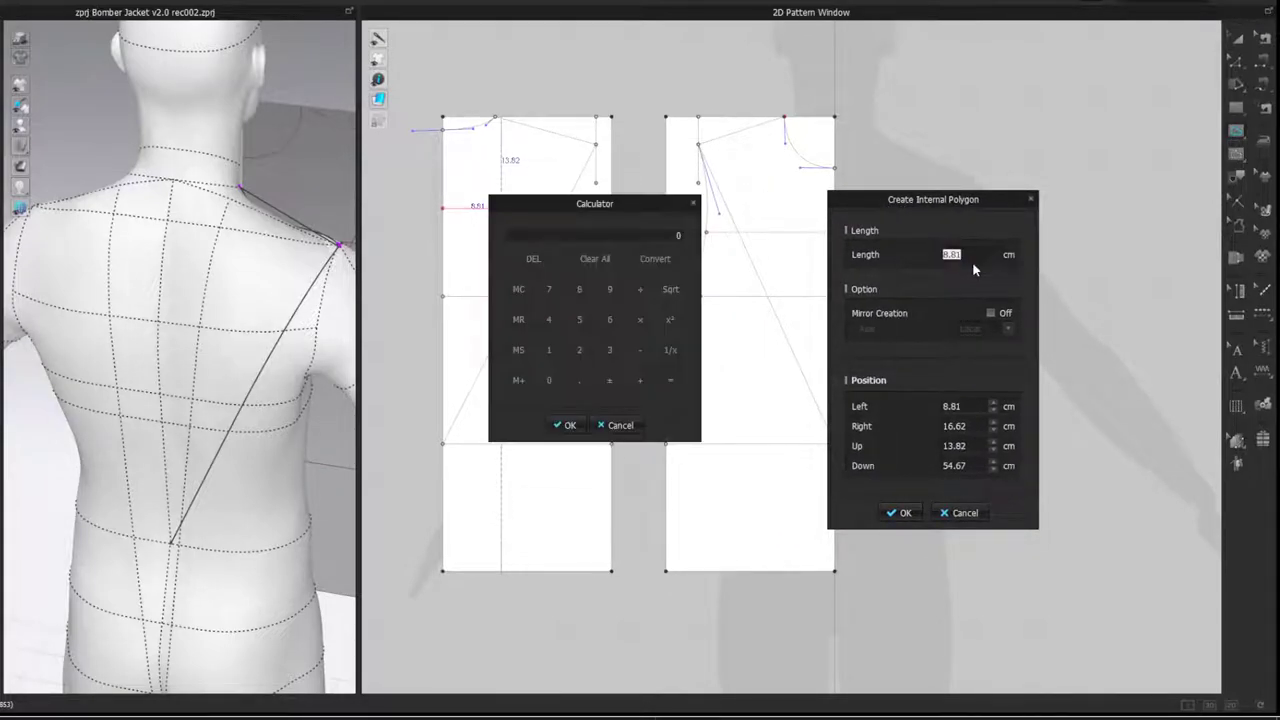
{"action": "left_click_drag", "start_coordinate": [613, 208], "coordinate": [937, 251]}
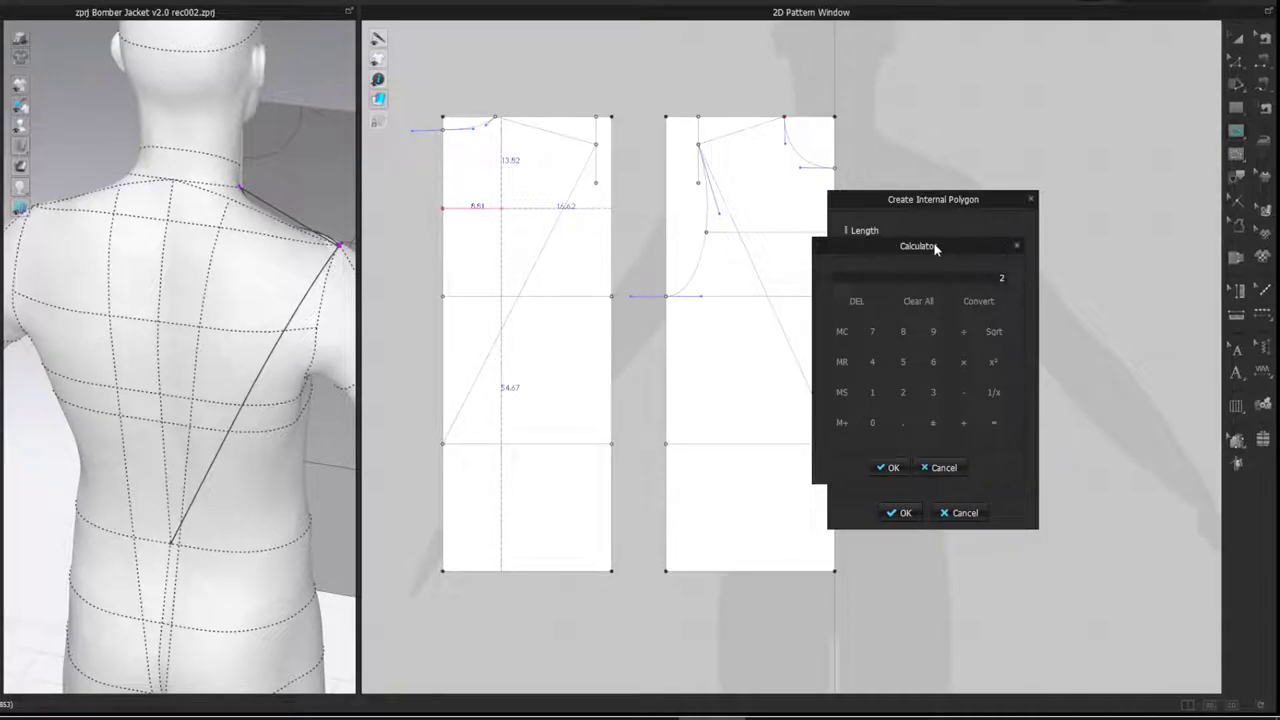
{"action": "left_click", "coordinate": [889, 467]}
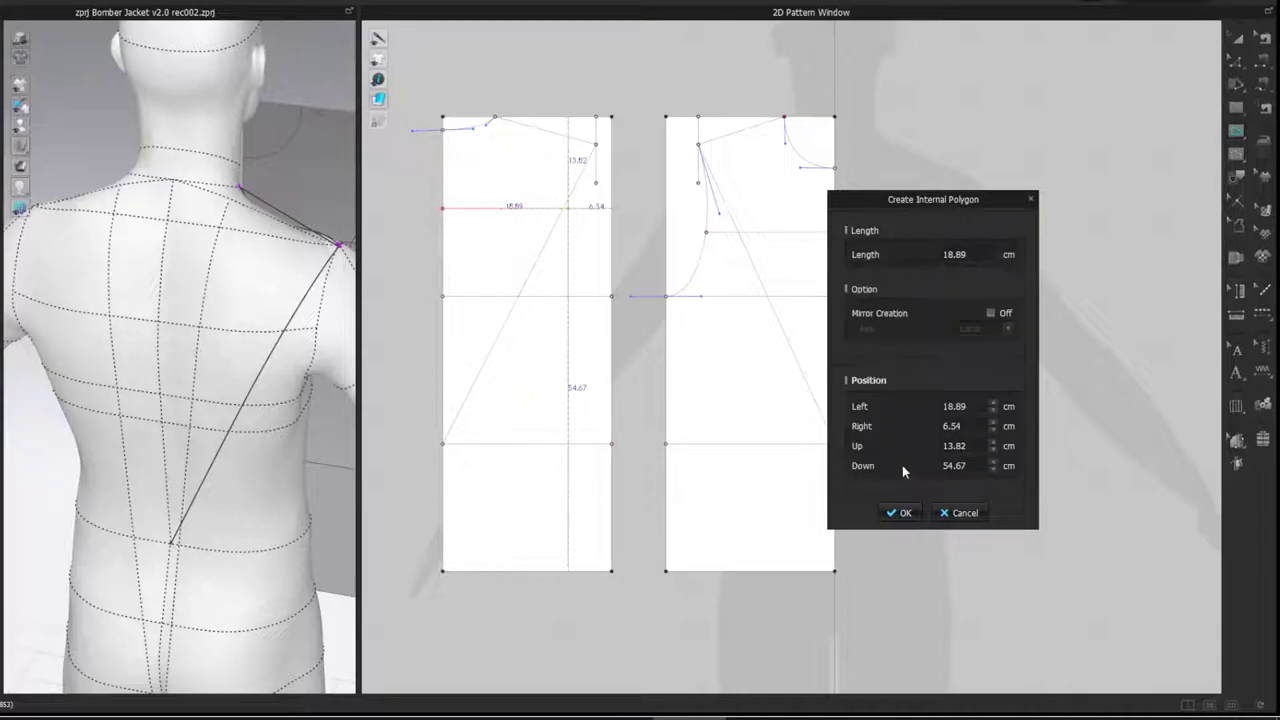
{"action": "left_click", "coordinate": [903, 513]}
{"action": "key", "text": "Return"}
{"action": "key", "text": "z"}
{"action": "left_click", "coordinate": [974, 301]}
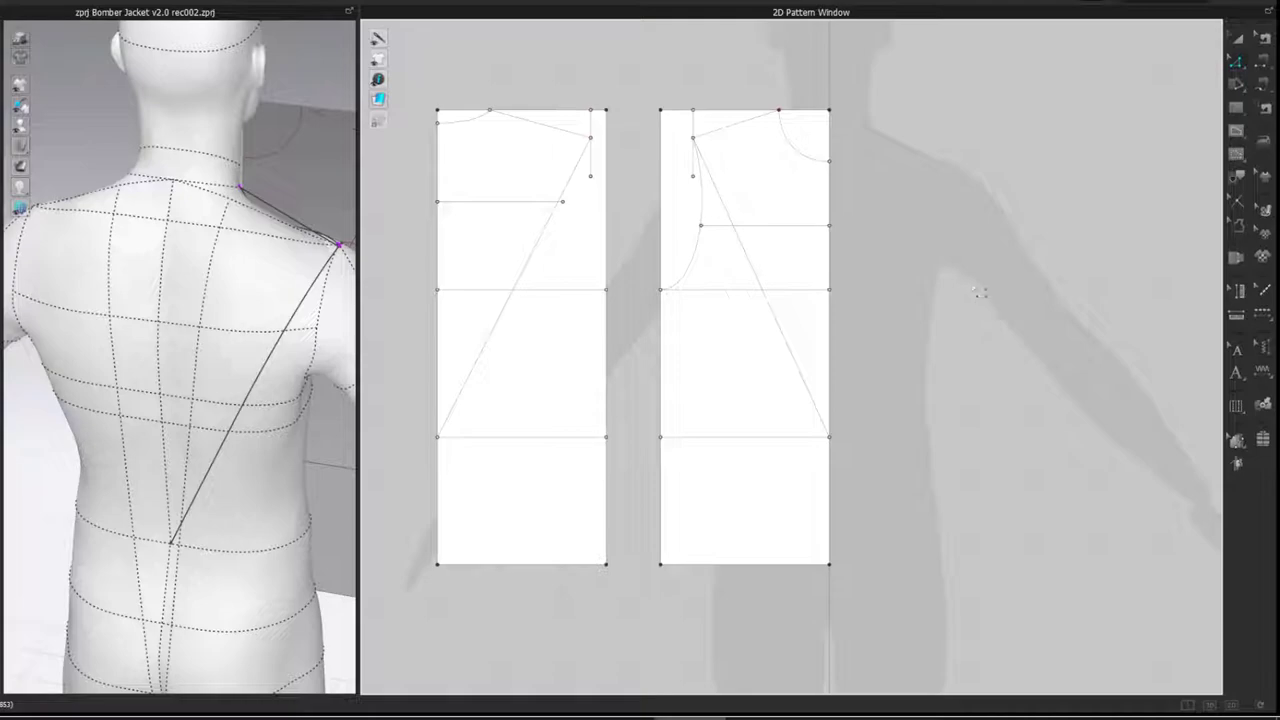
- Draw the back armhole as an internal curve from the shoulder tip to the side end of the chest line
{"action": "key", "text": "g"}
{"action": "left_click", "coordinate": [590, 138]}
{"action": "left_click_drag", "start_coordinate": [609, 290], "coordinate": [608, 290]}
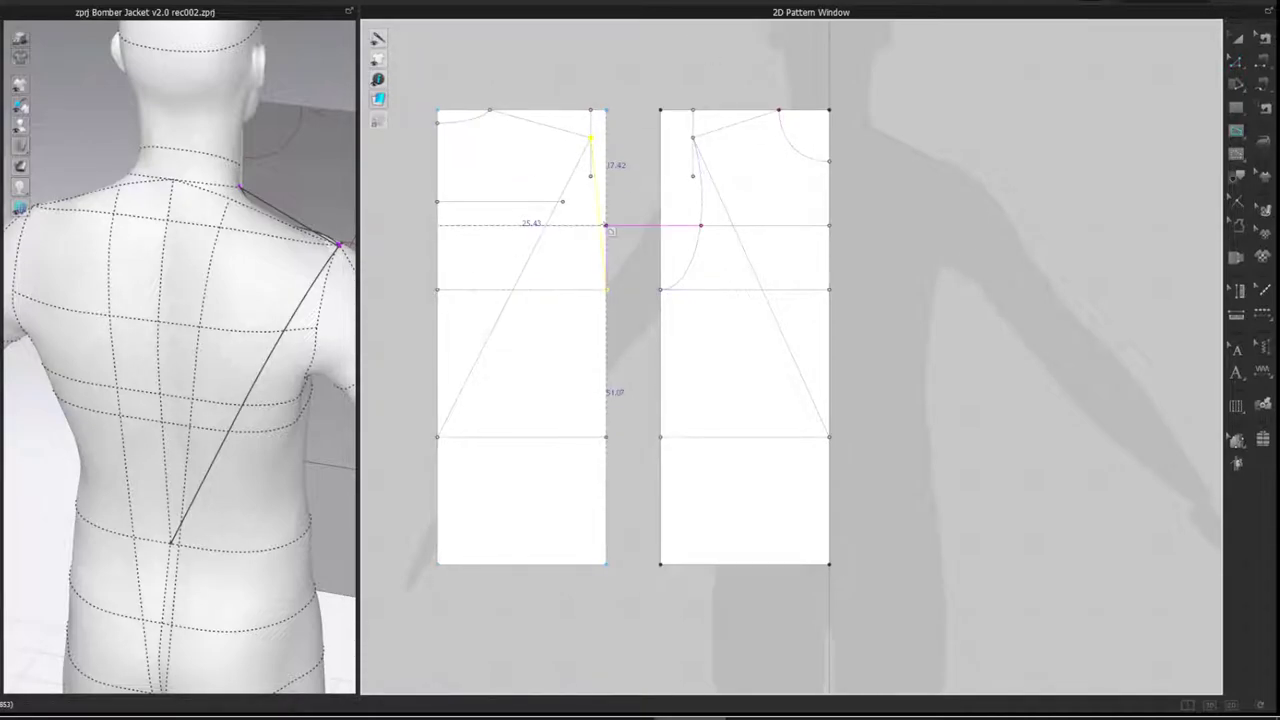
{"action": "left_click_drag", "start_coordinate": [600, 233], "coordinate": [566, 298]}
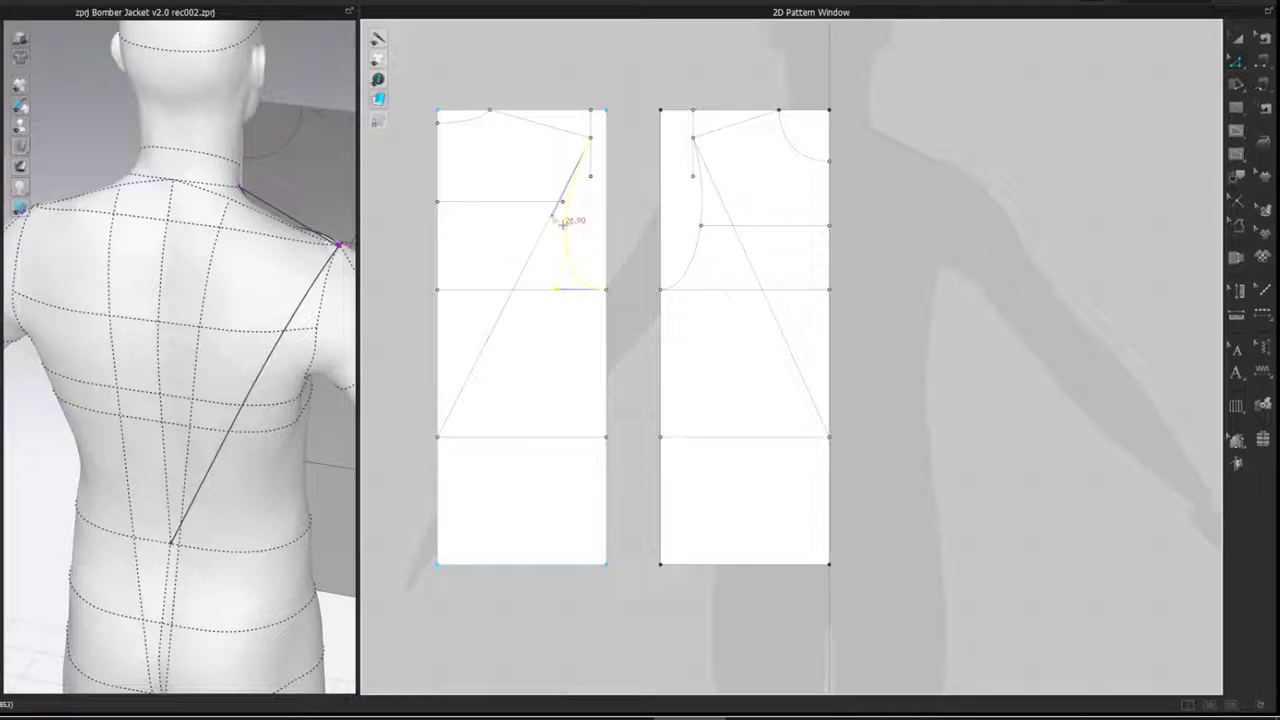
- Refine the back armhole with its curve handles so it passes close to the end of the across-back line
{"action": "mouse_move", "coordinate": [553, 215]}
{"action": "left_mouse_down"}
{"action": "mouse_move", "coordinate": [576, 207]}
{"action": "mouse_move", "coordinate": [566, 197]}
{"action": "left_mouse_up"}
{"action": "left_click_drag", "start_coordinate": [555, 289], "coordinate": [555, 300]}
{"action": "left_click", "coordinate": [566, 200]}
{"action": "left_click_drag", "start_coordinate": [566, 198], "coordinate": [570, 202]}
{"action": "left_click", "coordinate": [649, 62]}
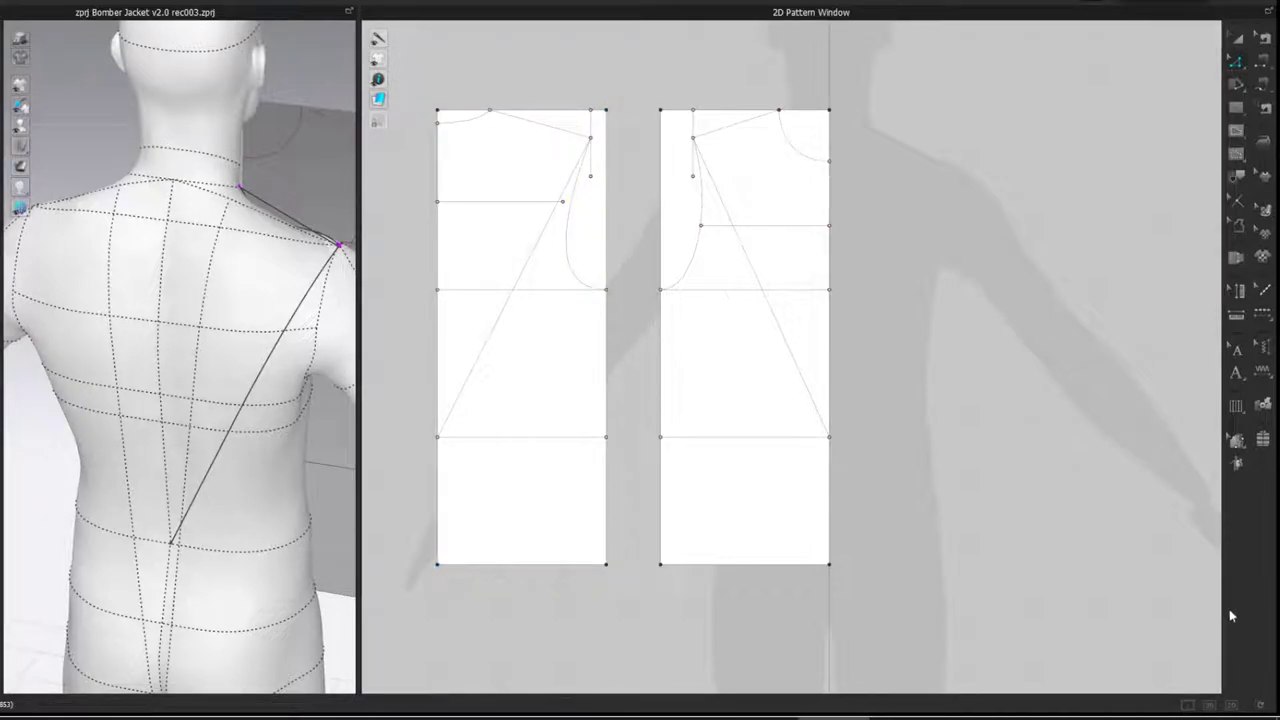
- Move both pattern blocks together to the open area beside the avatar silhouette
{"action": "scroll", "coordinate": [971, 428], "scroll_direction": "down", "scroll_amount": 5}
{"action": "left_click_drag", "start_coordinate": [931, 268], "coordinate": [746, 563]}
{"action": "left_click_drag", "start_coordinate": [791, 366], "coordinate": [462, 369]}
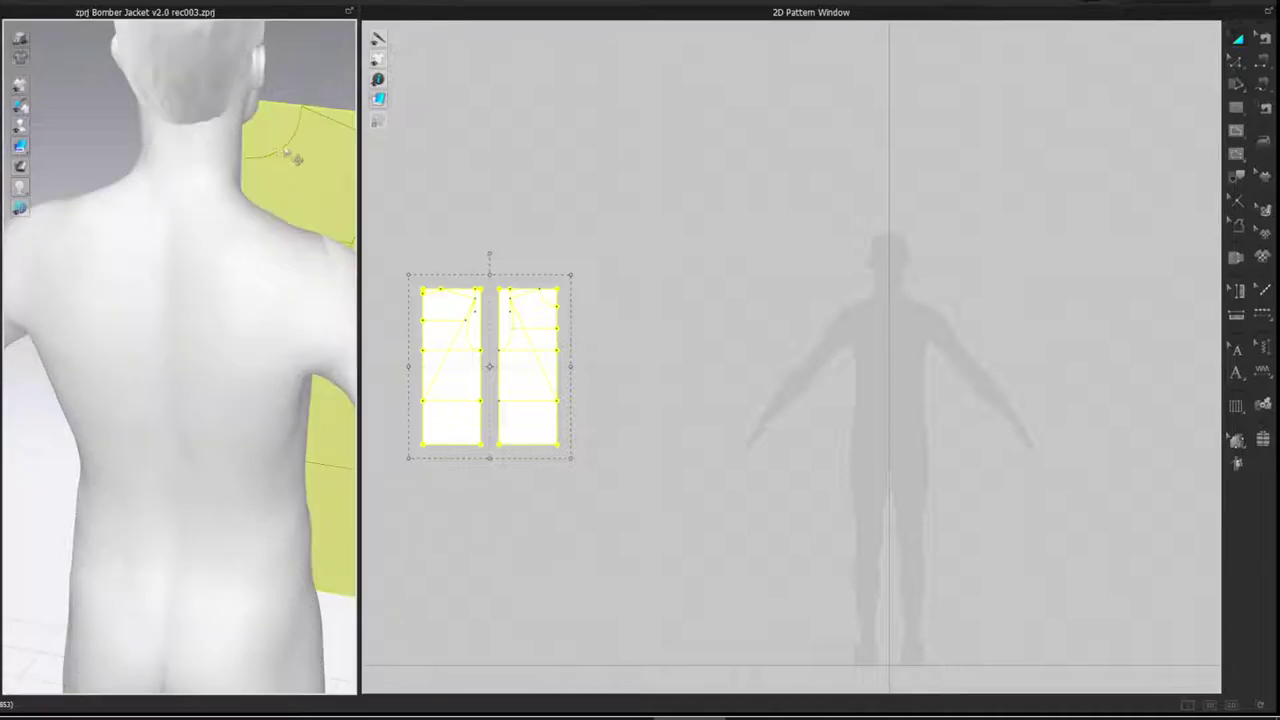
- Hide both pattern blocks in the 3D view and switch it to the Front view
{"action": "right_click", "coordinate": [301, 151]}
{"action": "left_click", "coordinate": [380, 371]}
{"action": "right_click", "coordinate": [296, 116]}
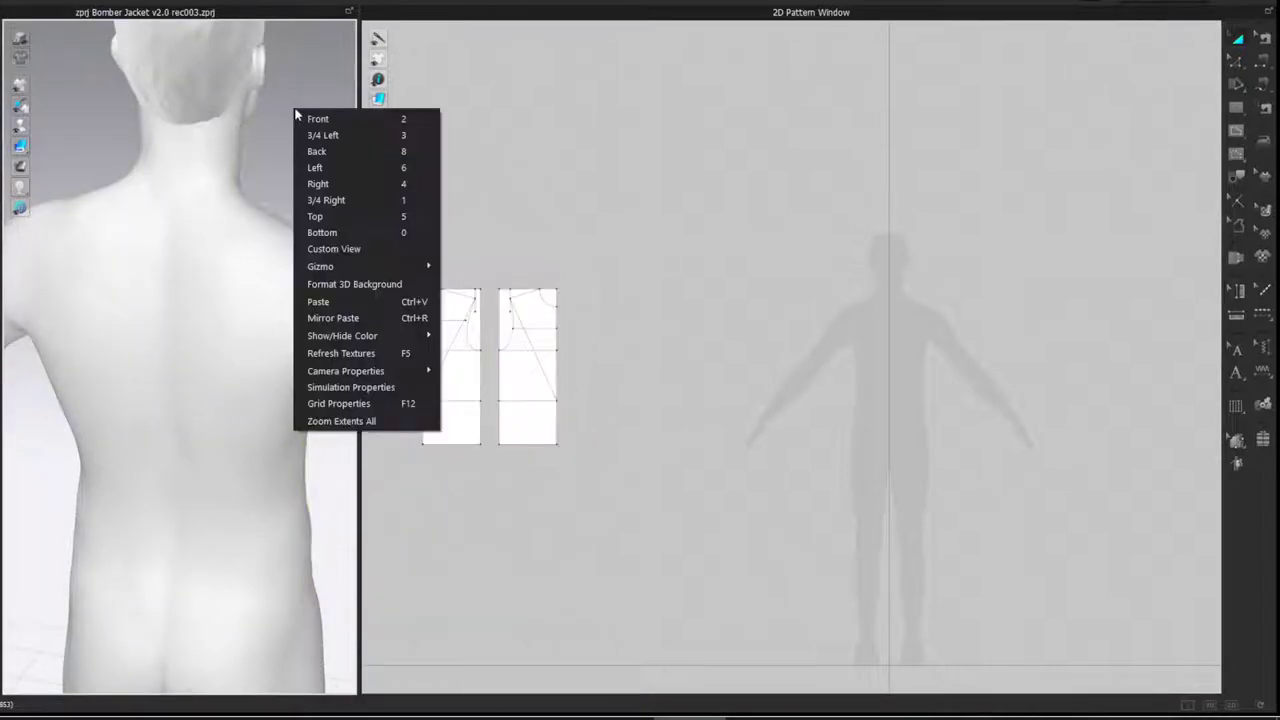
{"action": "left_click", "coordinate": [322, 120]}
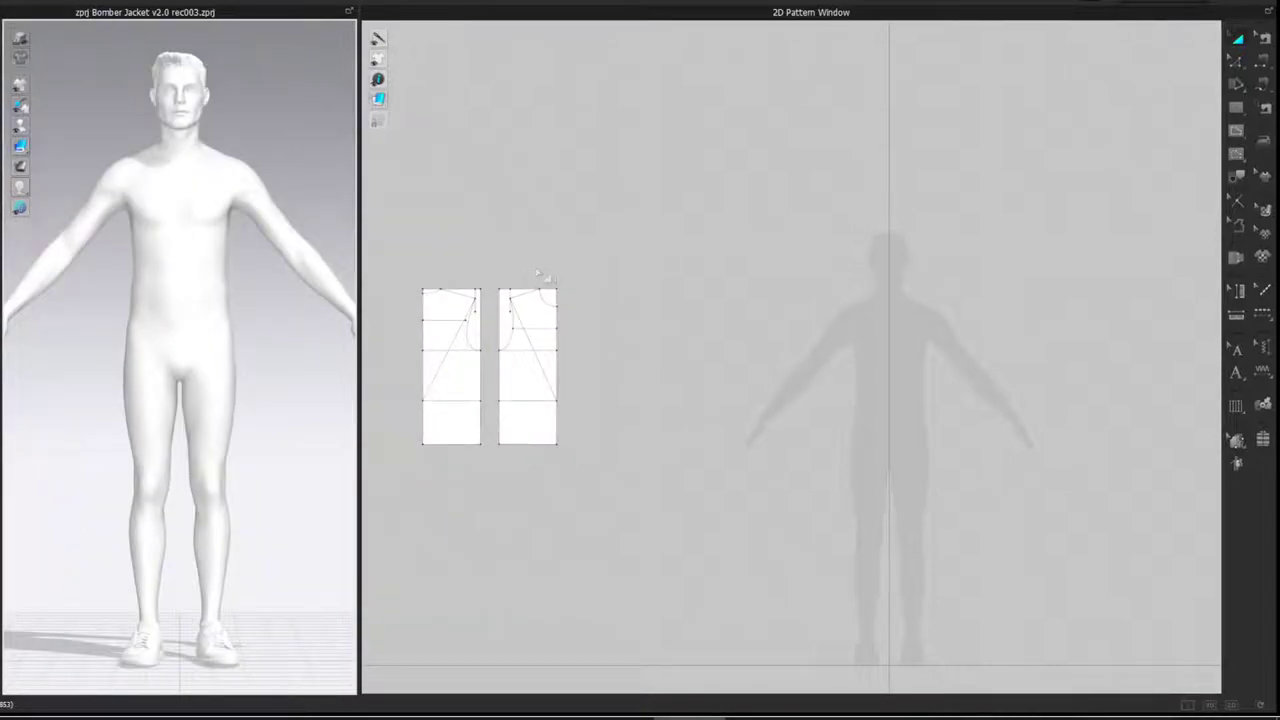
- Make both drafted blocks inactive in the 2D pattern window, leaving only their unfilled outlines as reference
{"action": "left_click_drag", "start_coordinate": [388, 258], "coordinate": [622, 522]}
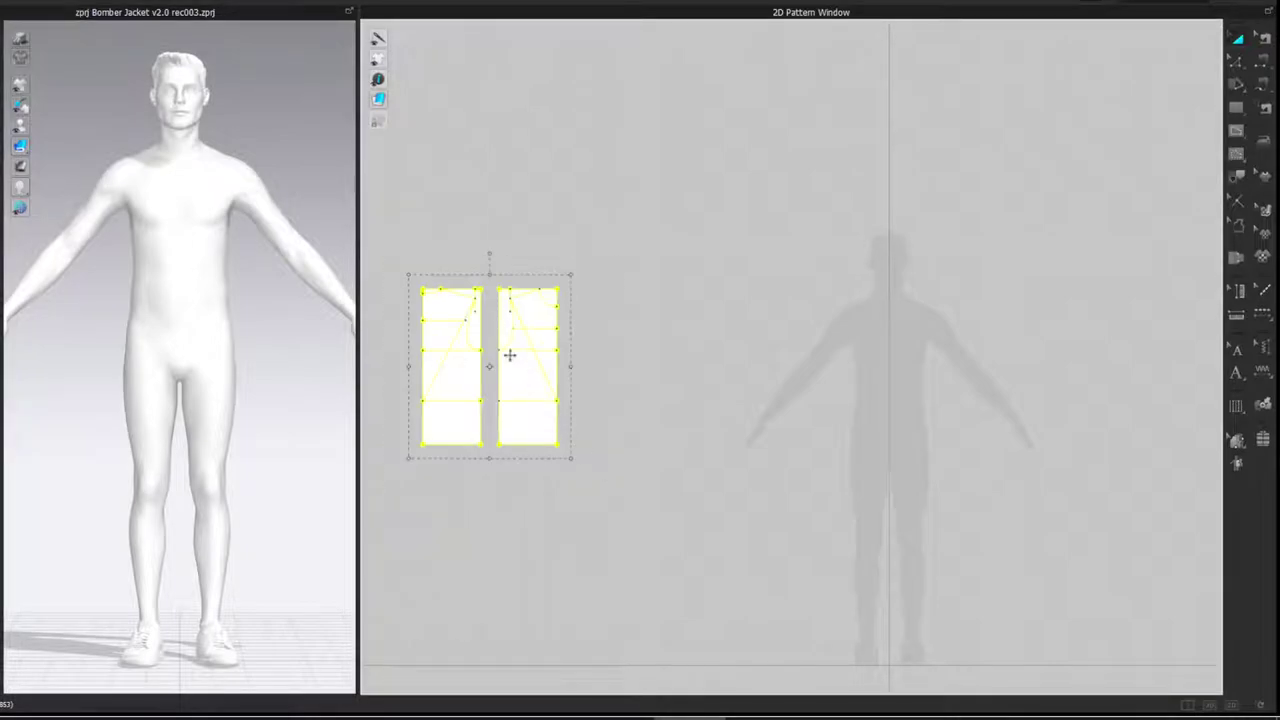
{"action": "right_click", "coordinate": [510, 355]}
{"action": "left_click", "coordinate": [586, 434]}
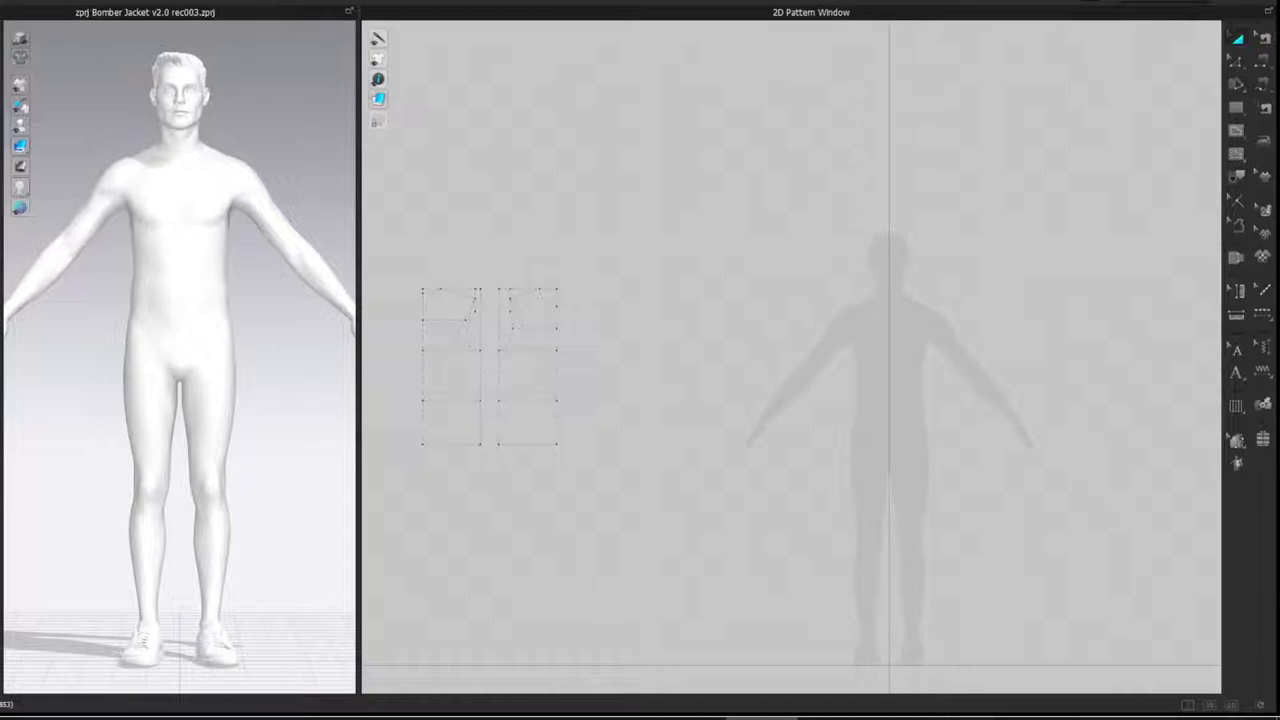
- Trace the front body shape with its internal lines as a new pattern piece and place it over the silhouette's arm area
{"action": "left_click", "coordinate": [1233, 706]}
{"action": "scroll", "coordinate": [352, 108], "scroll_direction": "up", "scroll_amount": 3}
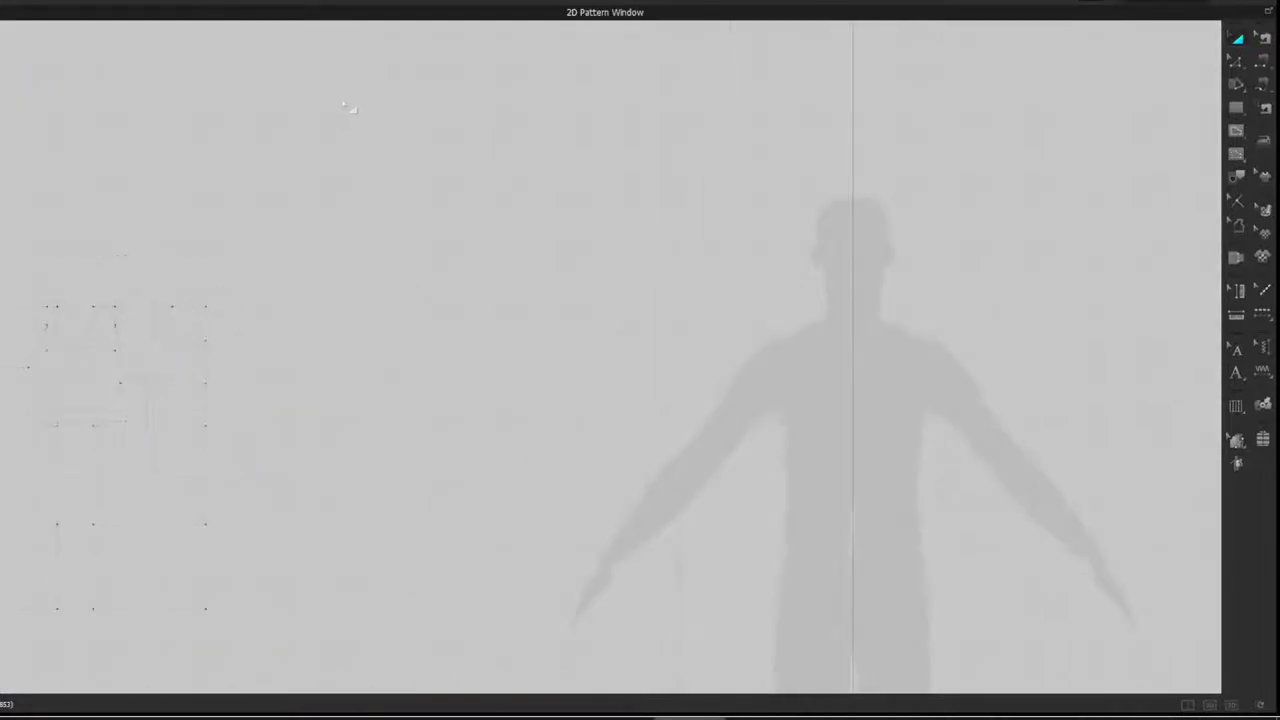
{"action": "middle_click_drag", "start_coordinate": [491, 340], "coordinate": [743, 177]}
{"action": "scroll", "coordinate": [578, 193], "scroll_direction": "up", "scroll_amount": 2}
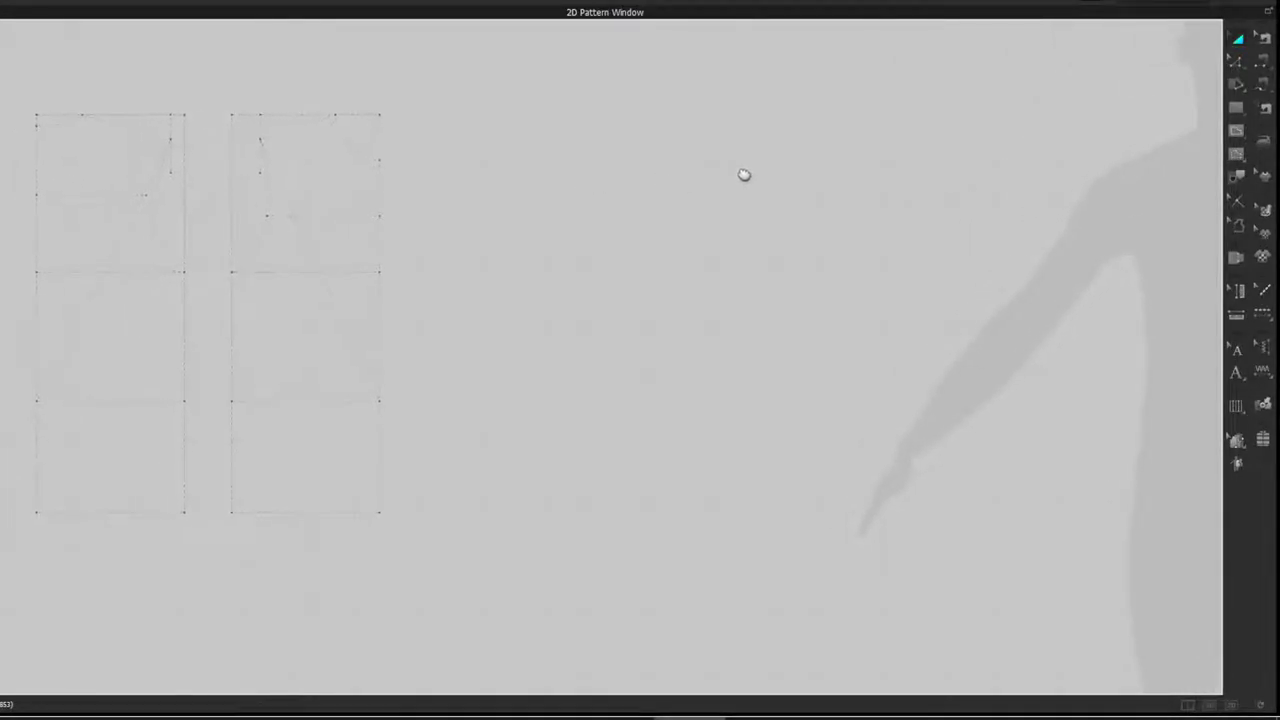
{"action": "key", "text": "i"}
{"action": "left_click", "coordinate": [343, 140]}
{"action": "left_click", "coordinate": [316, 122], "text": "shift"}
{"action": "left_click", "coordinate": [267, 213], "text": "shift"}
{"action": "left_click", "coordinate": [233, 319], "text": "shift"}
{"action": "right_click", "coordinate": [390, 196]}
{"action": "left_click", "coordinate": [429, 197]}
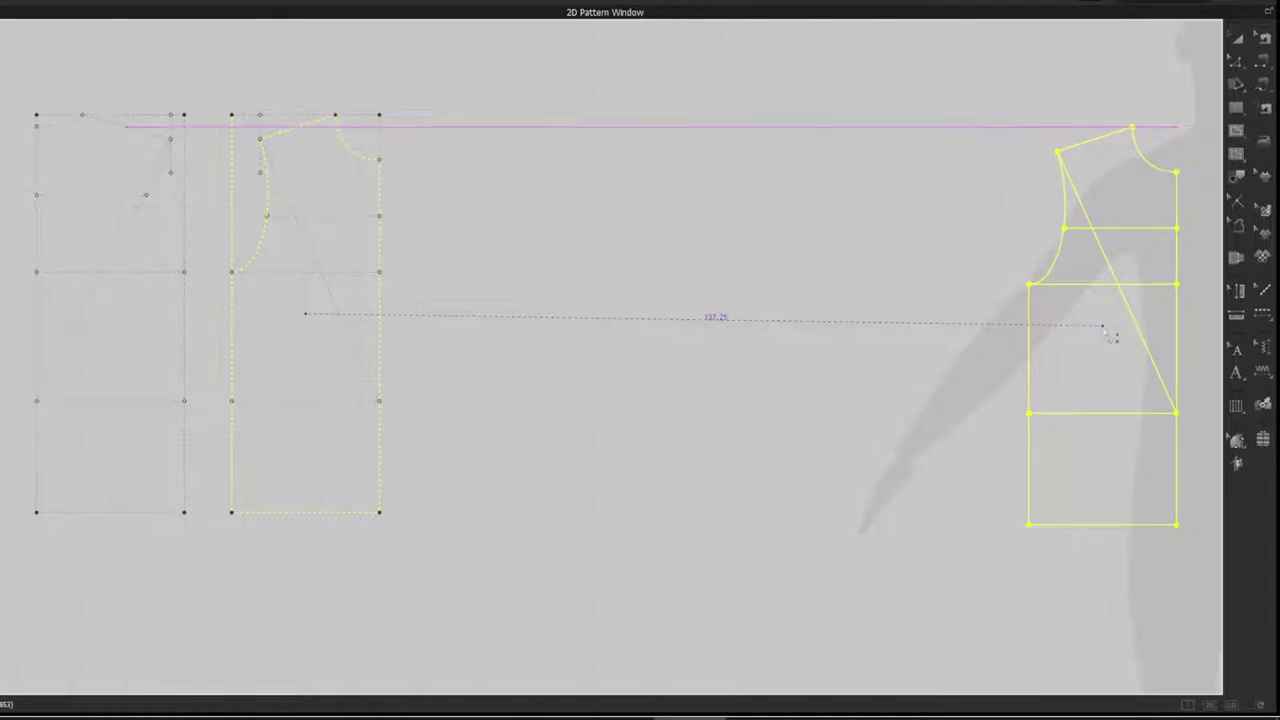
{"action": "left_click", "coordinate": [1041, 103]}
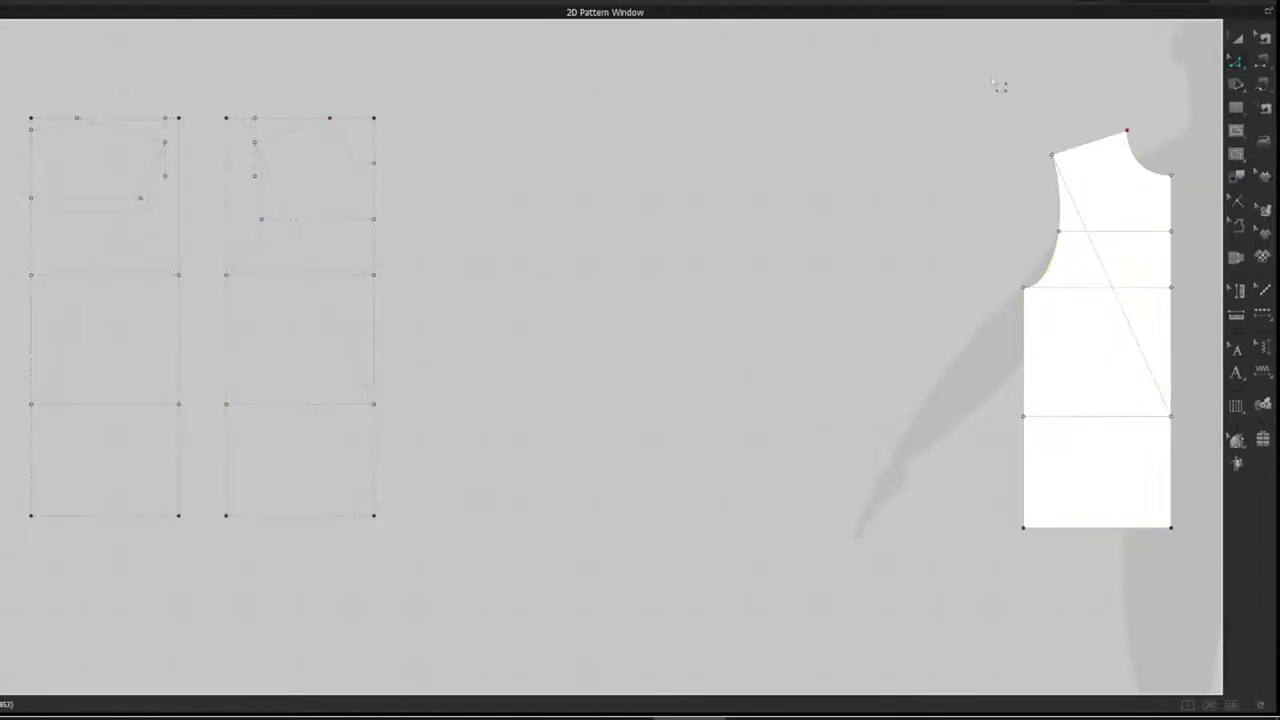
- Delete the diagonal and across-front internal lines from the traced front piece
{"action": "left_click", "coordinate": [1078, 209]}
{"action": "key", "text": "Delete"}
{"action": "left_click", "coordinate": [1099, 235]}
{"action": "key", "text": "Delete"}
- Convert the chest and waist internal lines of the traced front piece to base lines
{"action": "left_click", "coordinate": [1104, 290]}
{"action": "left_click", "coordinate": [1118, 417], "text": "shift"}
{"action": "right_click", "coordinate": [1118, 419]}
{"action": "left_click", "coordinate": [1130, 256]}
- Trace the back body shape with its internal lines as a new pattern piece and place it level beside the front piece
{"action": "left_click", "coordinate": [58, 130]}
{"action": "left_click", "coordinate": [31, 149], "text": "shift"}
{"action": "left_click", "coordinate": [31, 236], "text": "shift"}
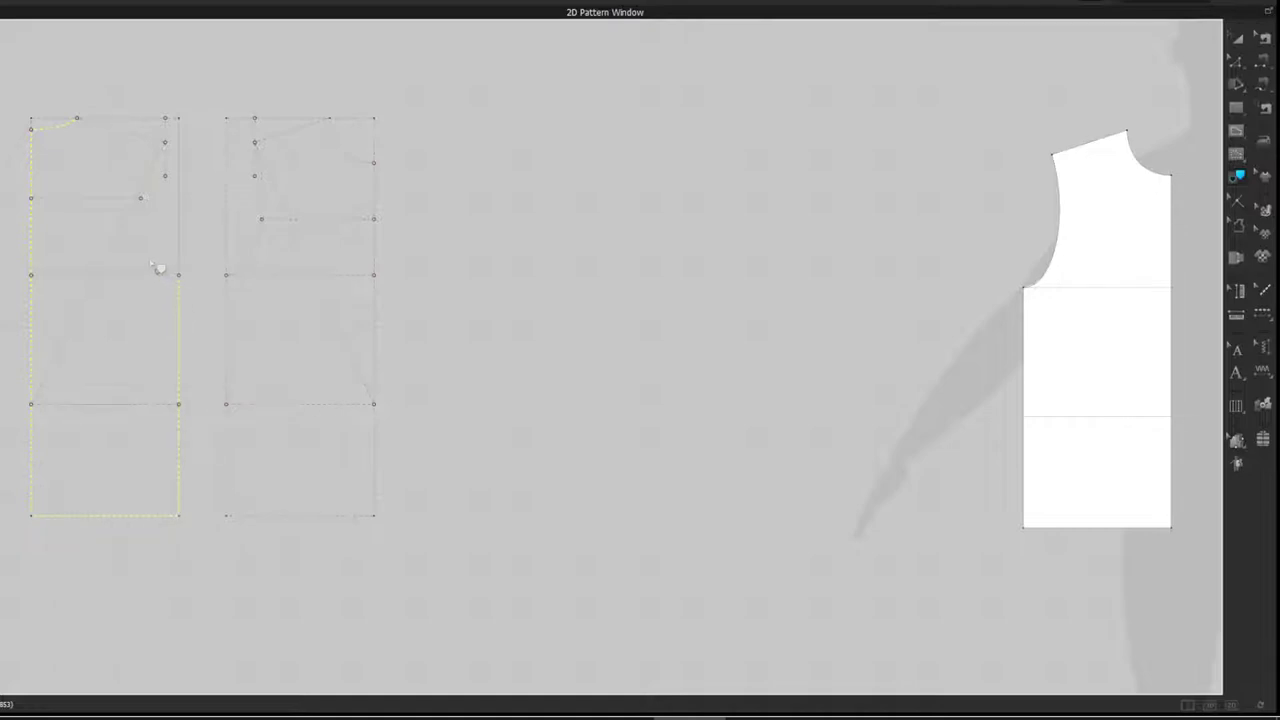
{"action": "right_click", "coordinate": [163, 148]}
{"action": "left_click", "coordinate": [170, 146]}
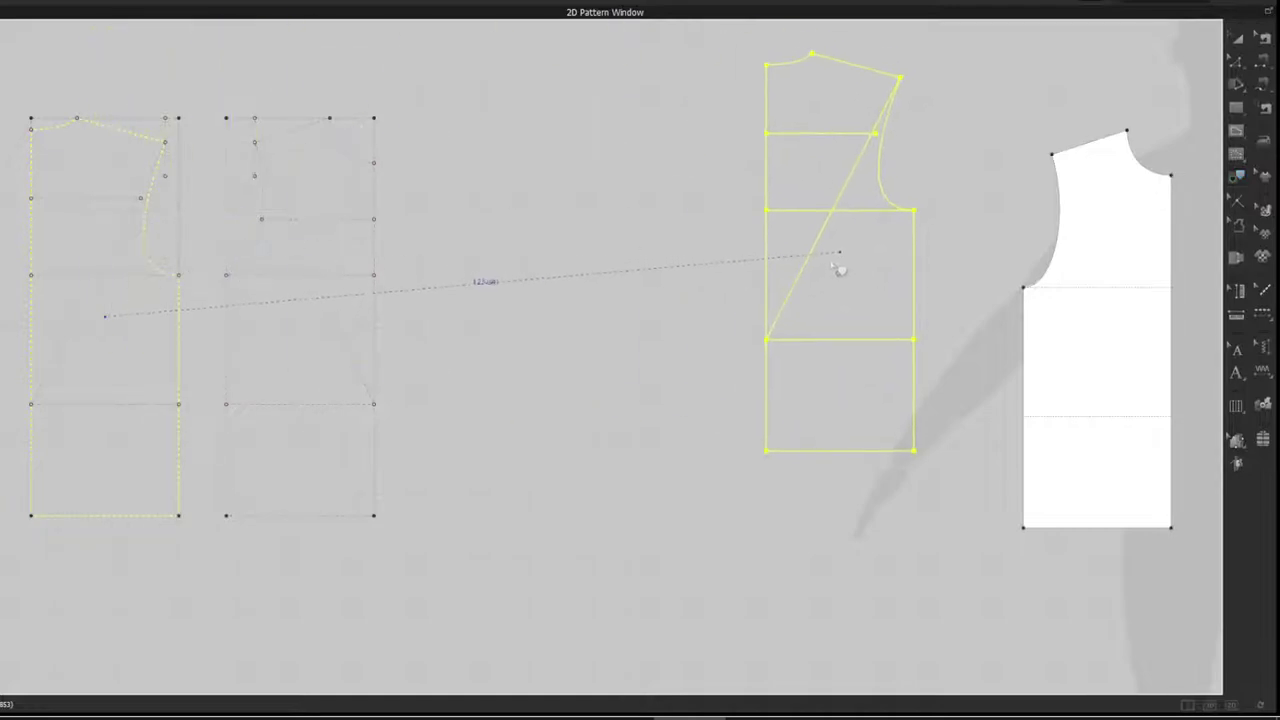
{"action": "left_click", "coordinate": [901, 335]}
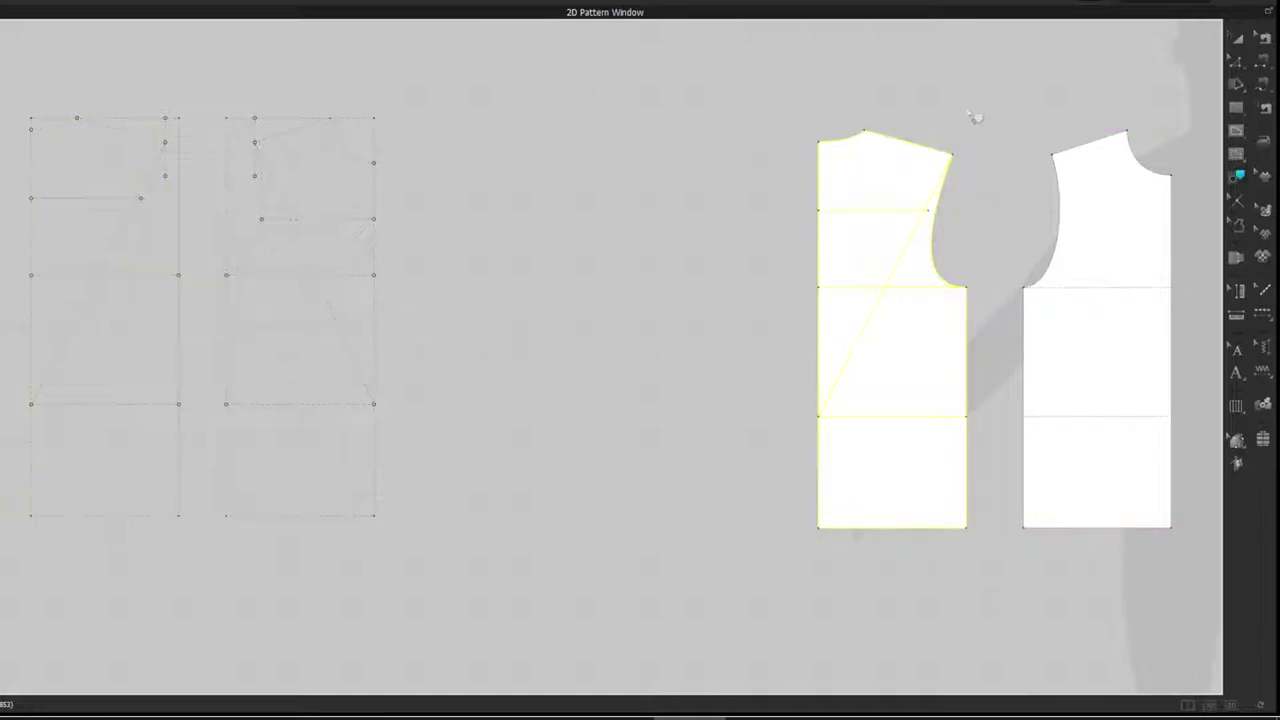
- Delete the across-back internal line of the traced back piece and convert its chest and waist lines to base lines
{"action": "left_click", "coordinate": [904, 213]}
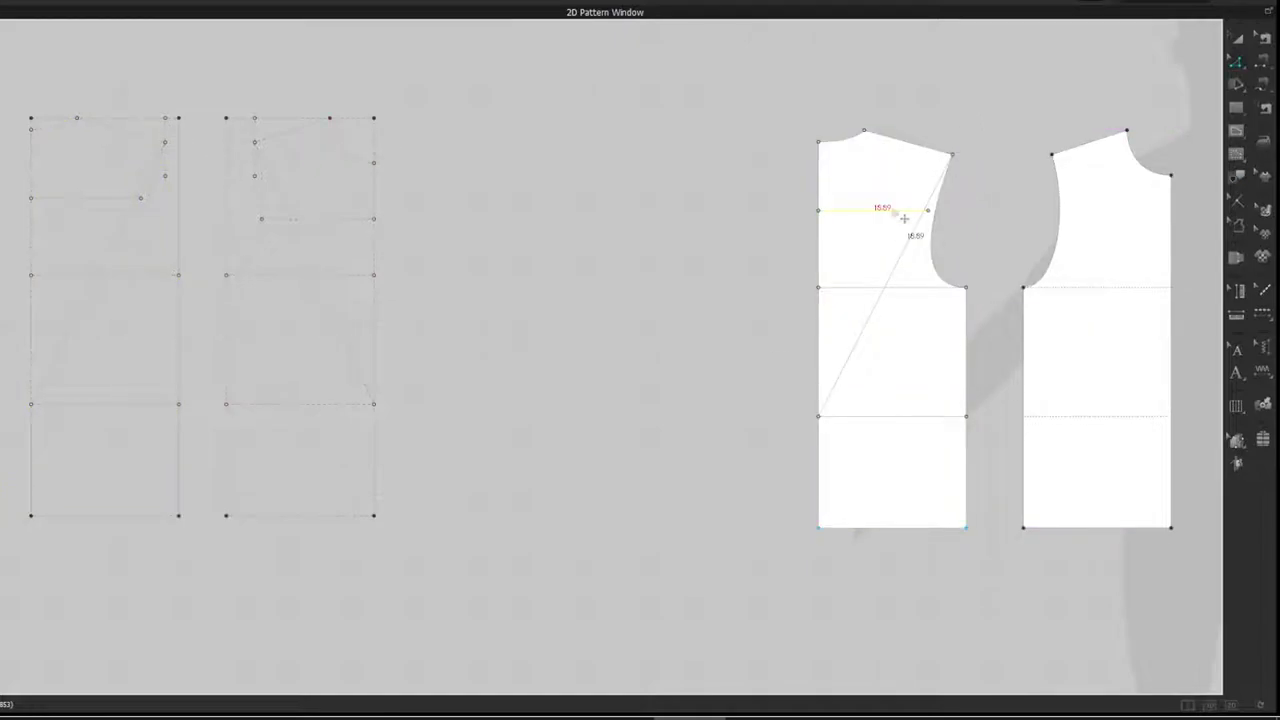
{"action": "key", "text": "Delete"}
{"action": "left_click", "coordinate": [914, 288]}
{"action": "left_click", "coordinate": [914, 416], "text": "shift"}
{"action": "right_click", "coordinate": [905, 428]}
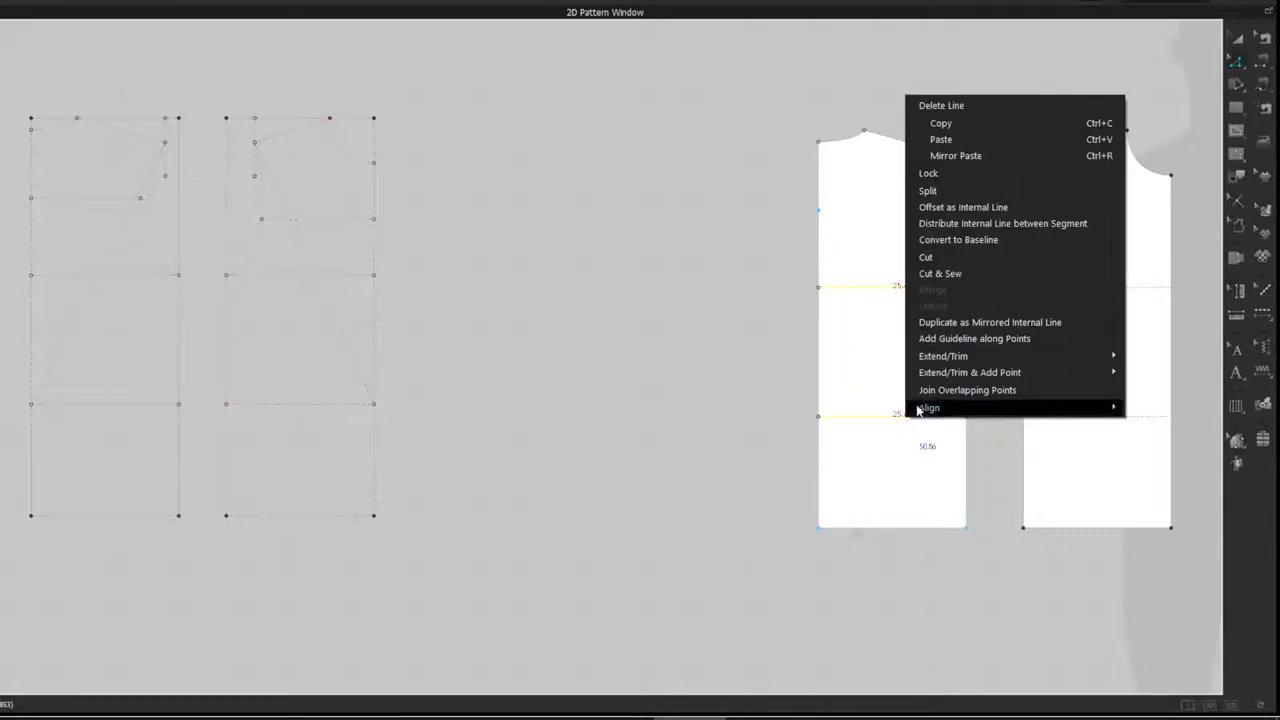
{"action": "left_click", "coordinate": [964, 244]}
- Delete the back piece's diagonal internal line and the leftover internal lines overlapping its neckline and shoulder outline
{"action": "left_click_drag", "start_coordinate": [773, 180], "coordinate": [886, 437]}
{"action": "key", "text": "Delete"}
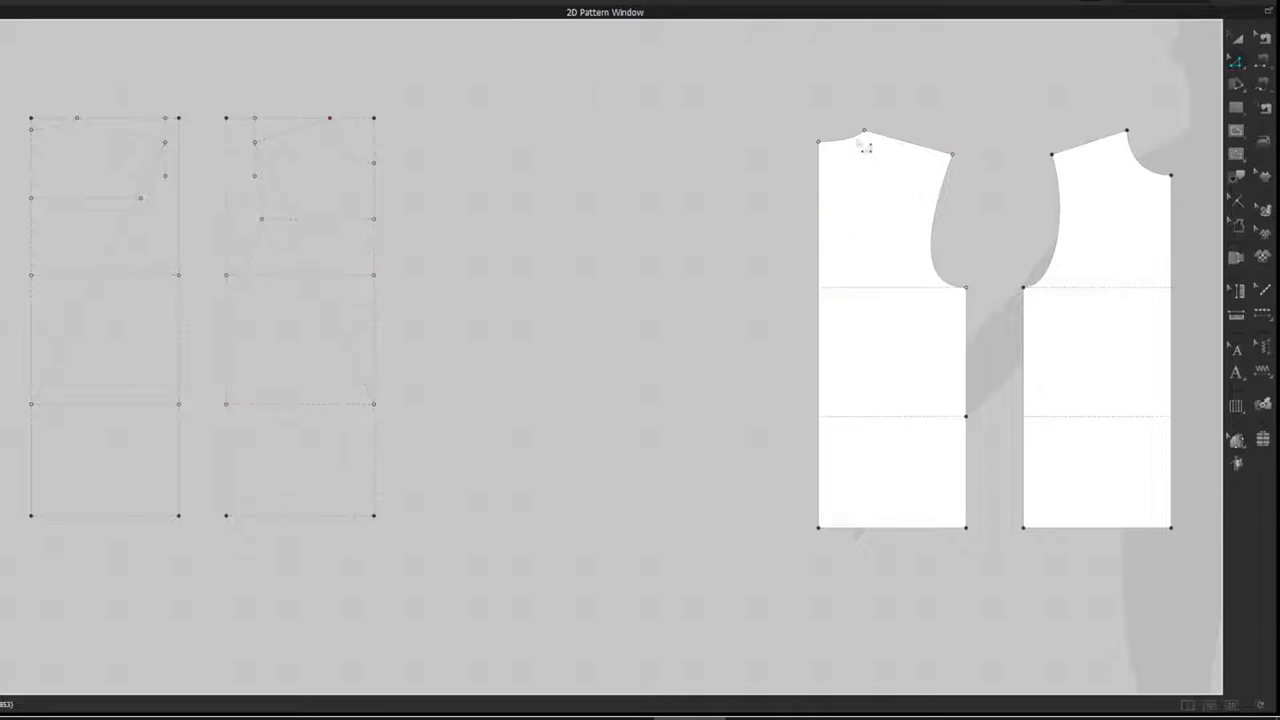
{"action": "left_click", "coordinate": [872, 146]}
{"action": "left_click", "coordinate": [846, 141]}
{"action": "left_click", "coordinate": [884, 143]}
{"action": "left_click", "coordinate": [907, 146]}
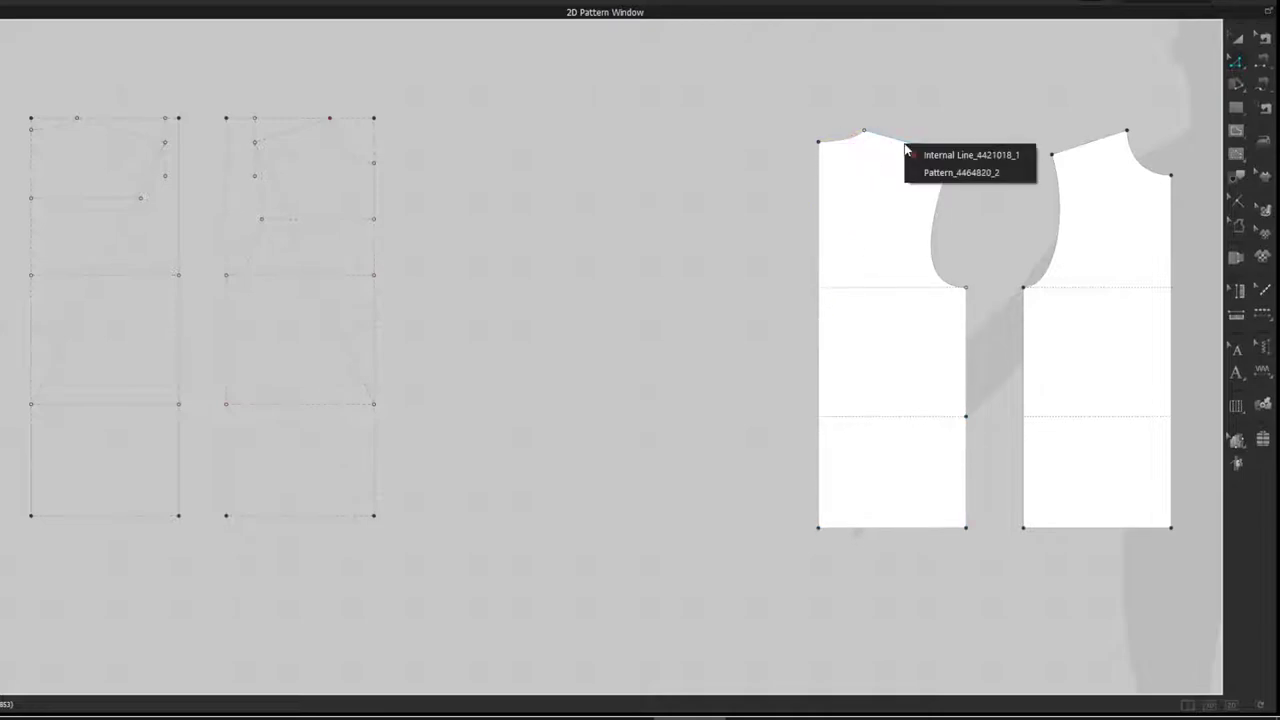
{"action": "left_click", "coordinate": [930, 158]}
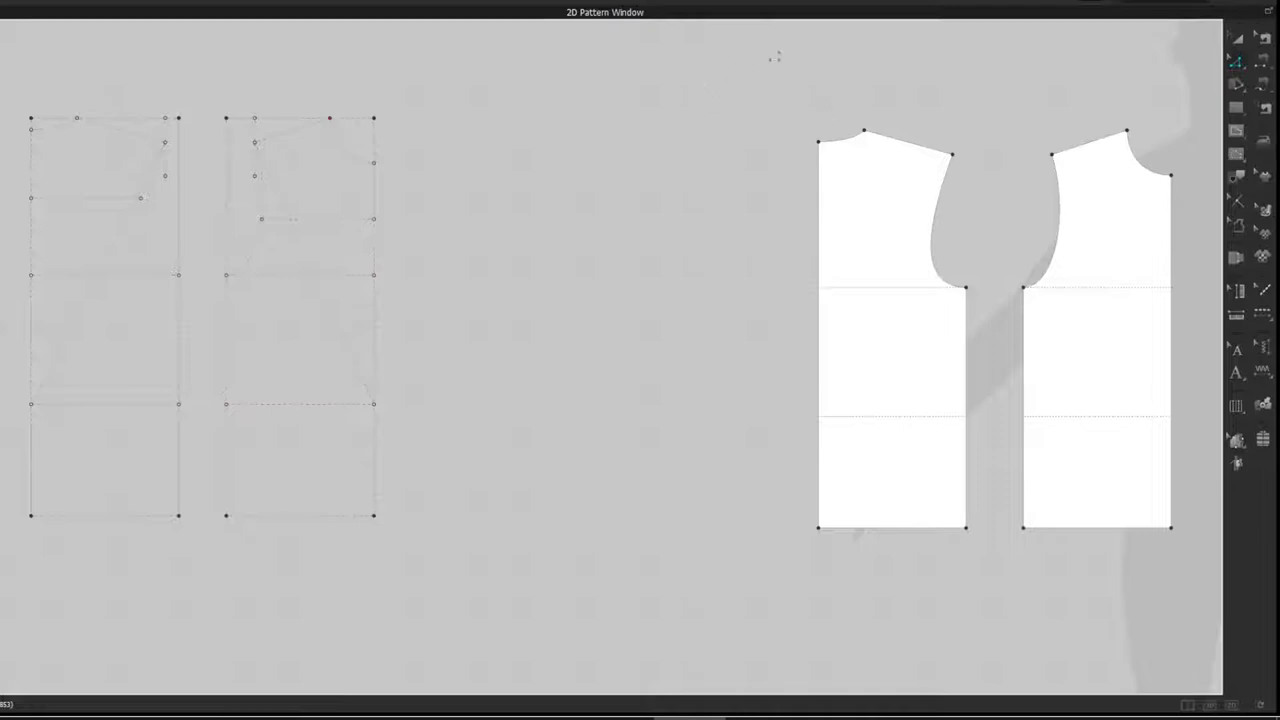
- Enter the front shoulder's length of 13.60 cm as the back shoulder line's new length, with the direction set to End
{"action": "left_click", "coordinate": [1098, 143]}
{"action": "left_click", "coordinate": [899, 146], "text": "shift"}
{"action": "right_click", "coordinate": [887, 135]}
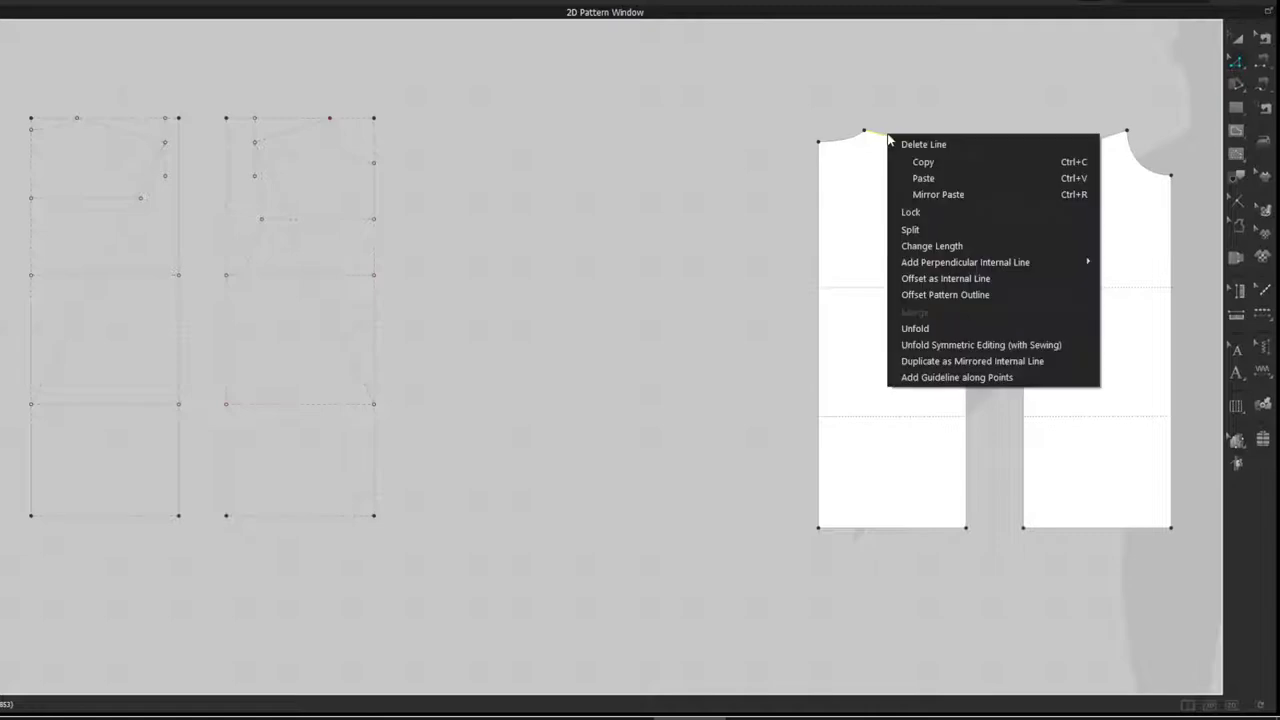
{"action": "left_click", "coordinate": [907, 248]}
{"action": "left_click", "coordinate": [646, 313]}
{"action": "left_click", "coordinate": [630, 343]}
{"action": "double_click", "coordinate": [645, 294]}
{"action": "type", "text": "136"}
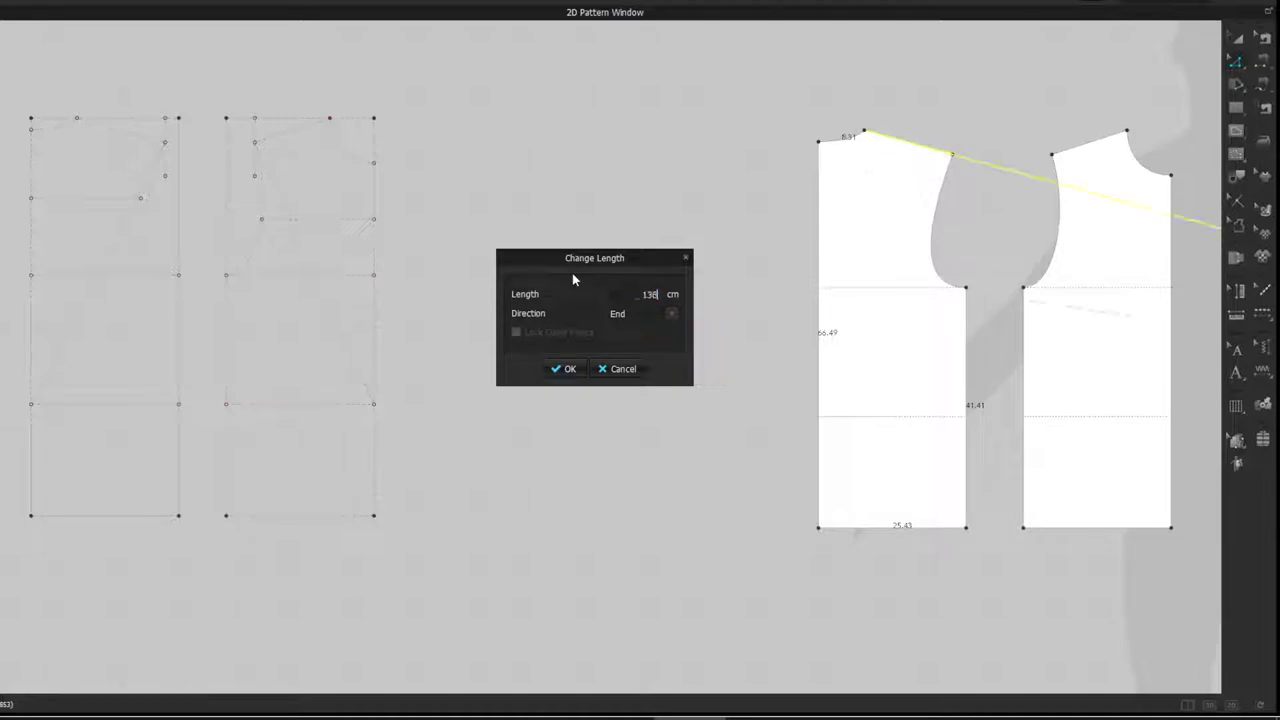
{"action": "key", "text": "BackSpace"}
{"action": "type", "text": ".60"}
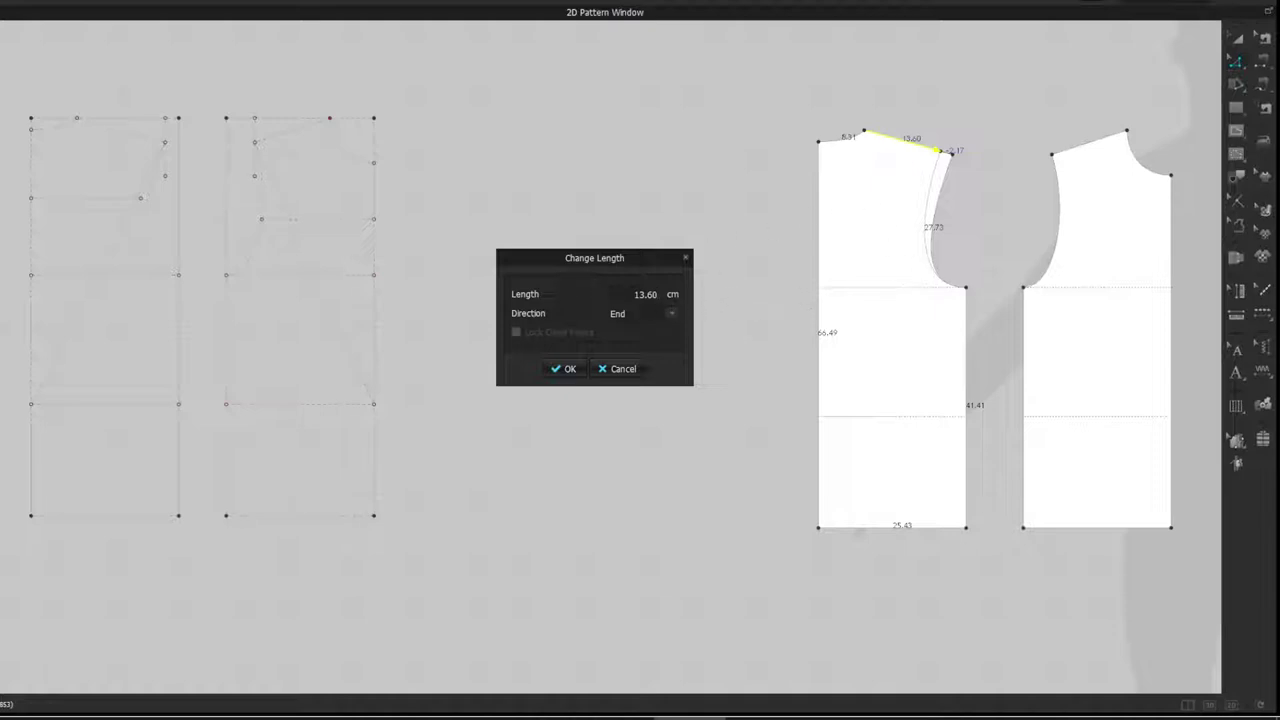
- Add 1.3 cm to the entered back shoulder length with the calculator and apply 14.90 cm
{"action": "left_click_drag", "start_coordinate": [652, 295], "coordinate": [634, 295]}
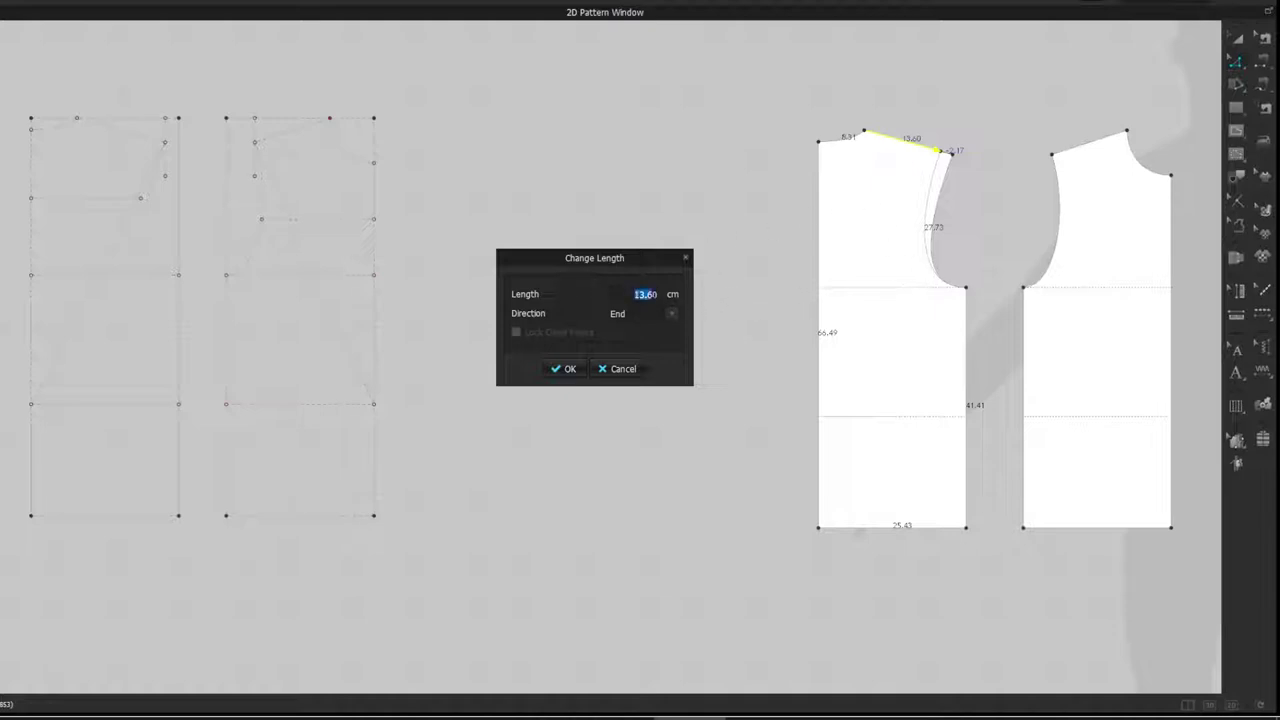
{"action": "left_click", "coordinate": [658, 302]}
{"action": "left_click_drag", "start_coordinate": [610, 207], "coordinate": [458, 217]}
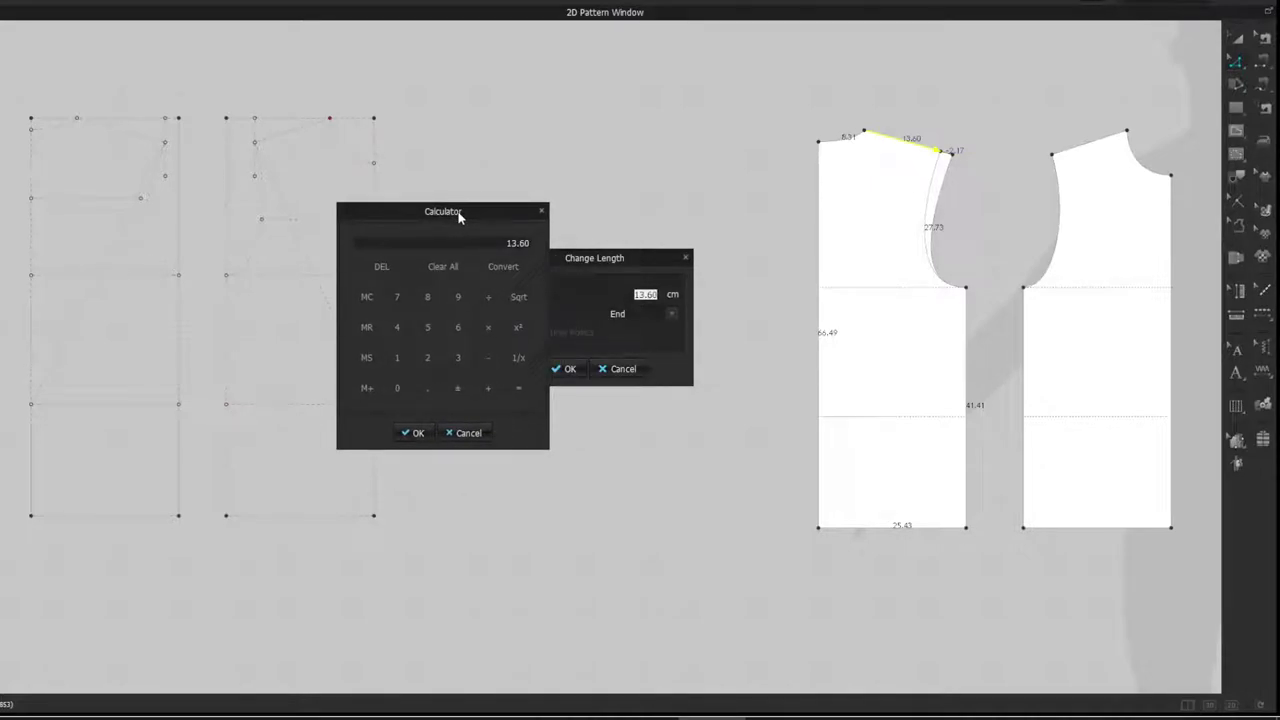
{"action": "type", "text": "1.3"}
{"action": "left_click", "coordinate": [418, 435]}
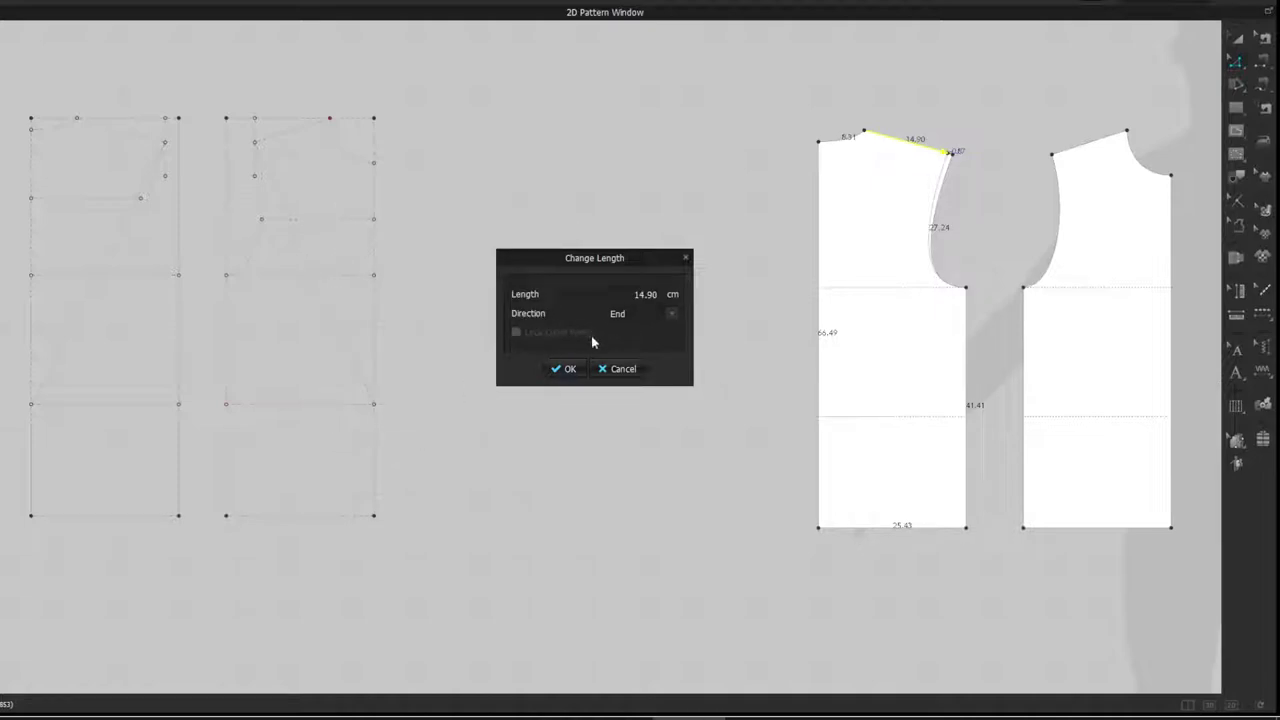
{"action": "left_click", "coordinate": [563, 369]}
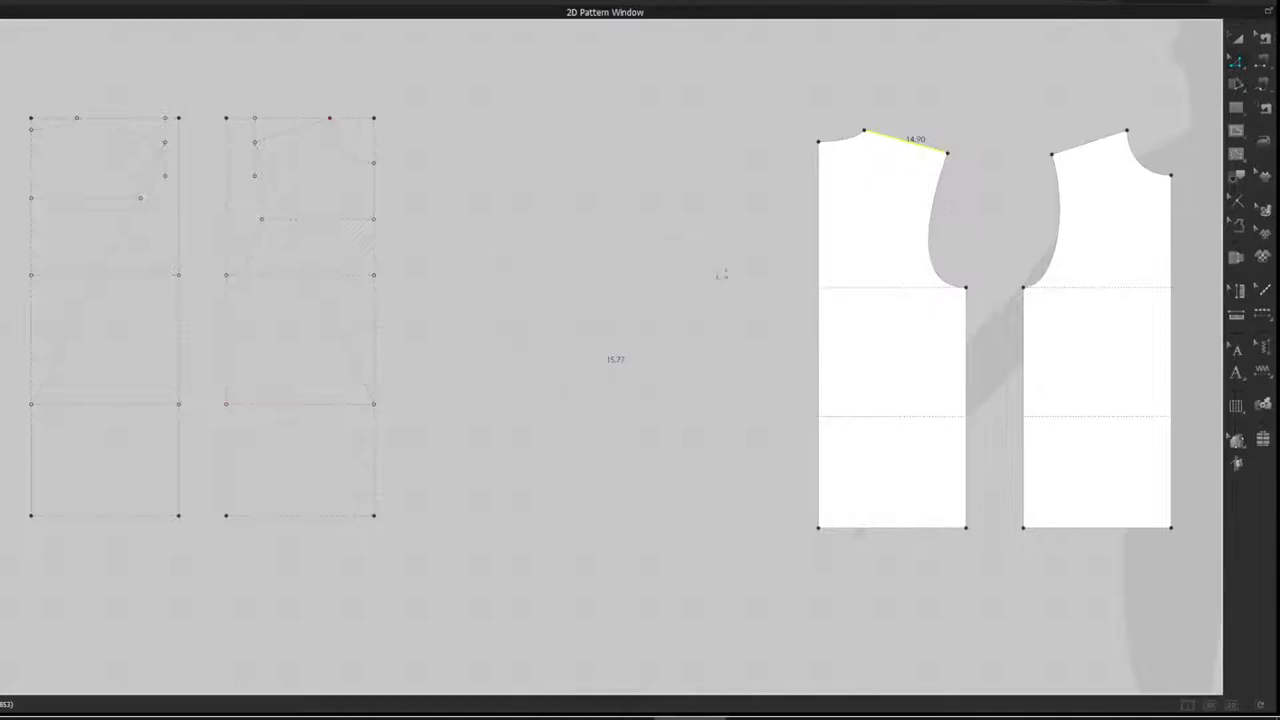
- Show the segment lengths, sew the back armhole to the front armhole and inspect the length difference of the seam
{"action": "key", "text": "shift+z"}
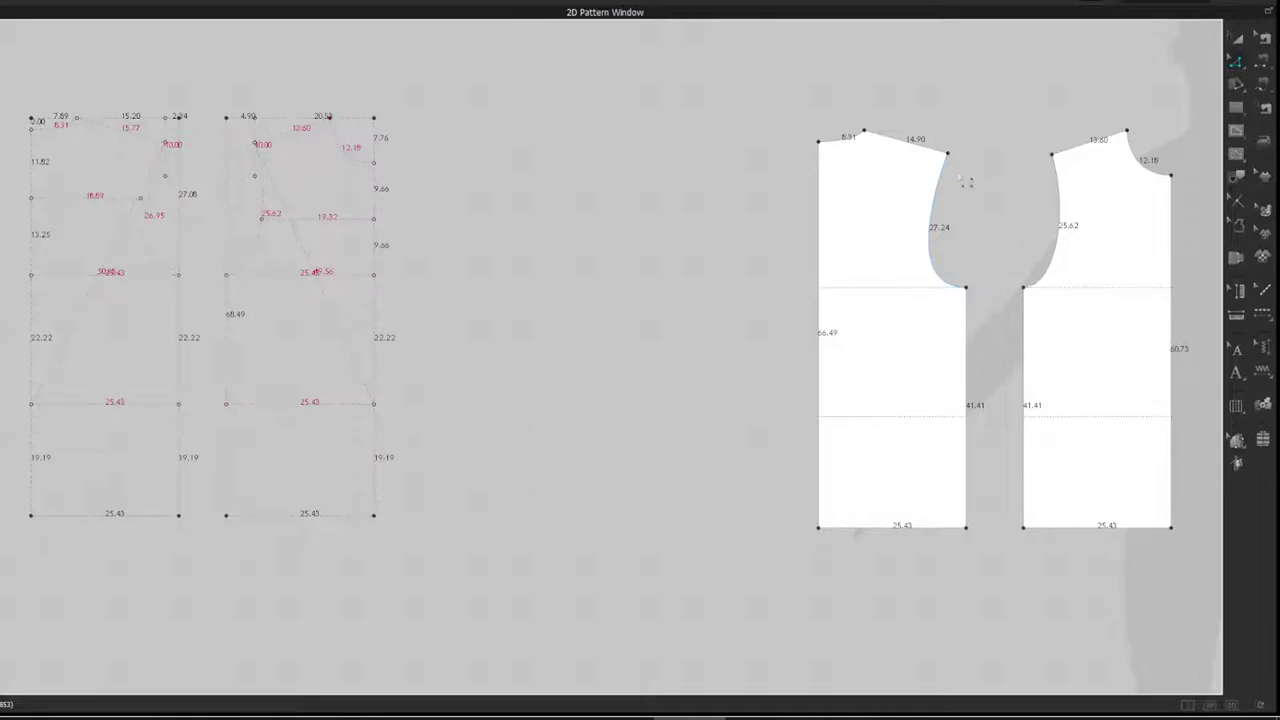
{"action": "key", "text": "shift+l"}
{"action": "key", "text": "n"}
{"action": "left_click", "coordinate": [948, 175]}
{"action": "left_click", "coordinate": [1050, 188]}
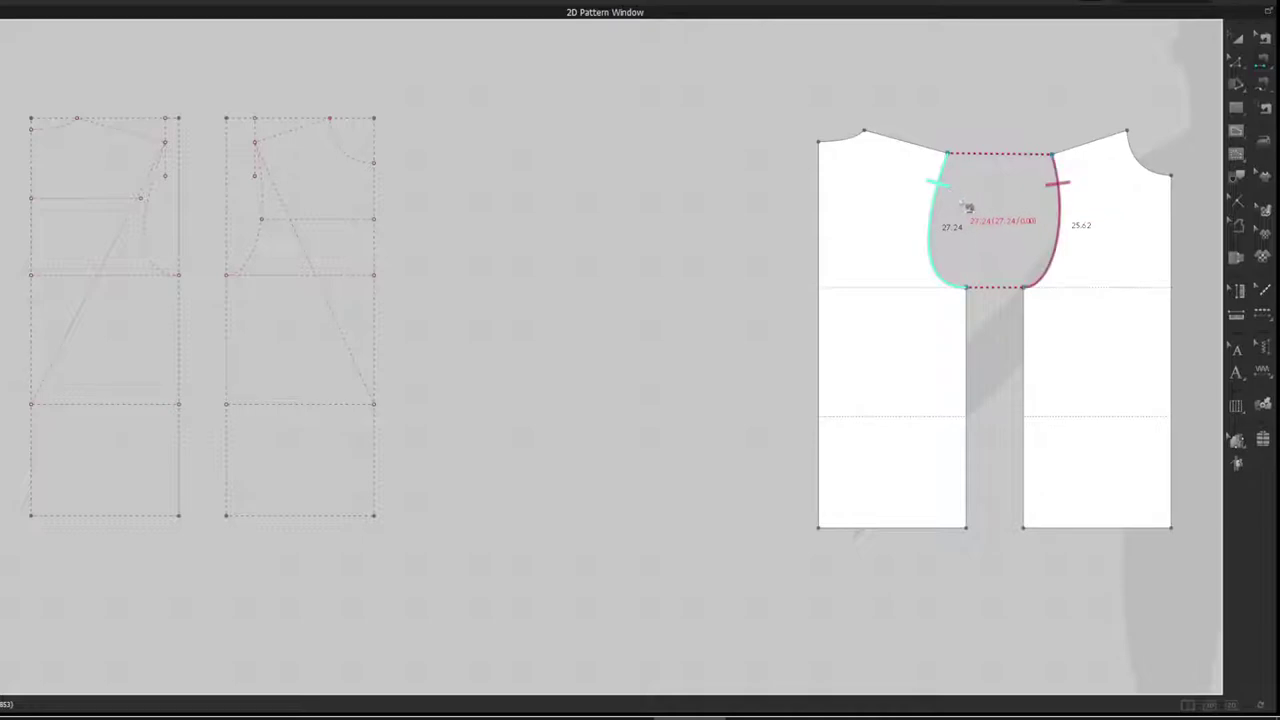
{"action": "key", "text": "b"}
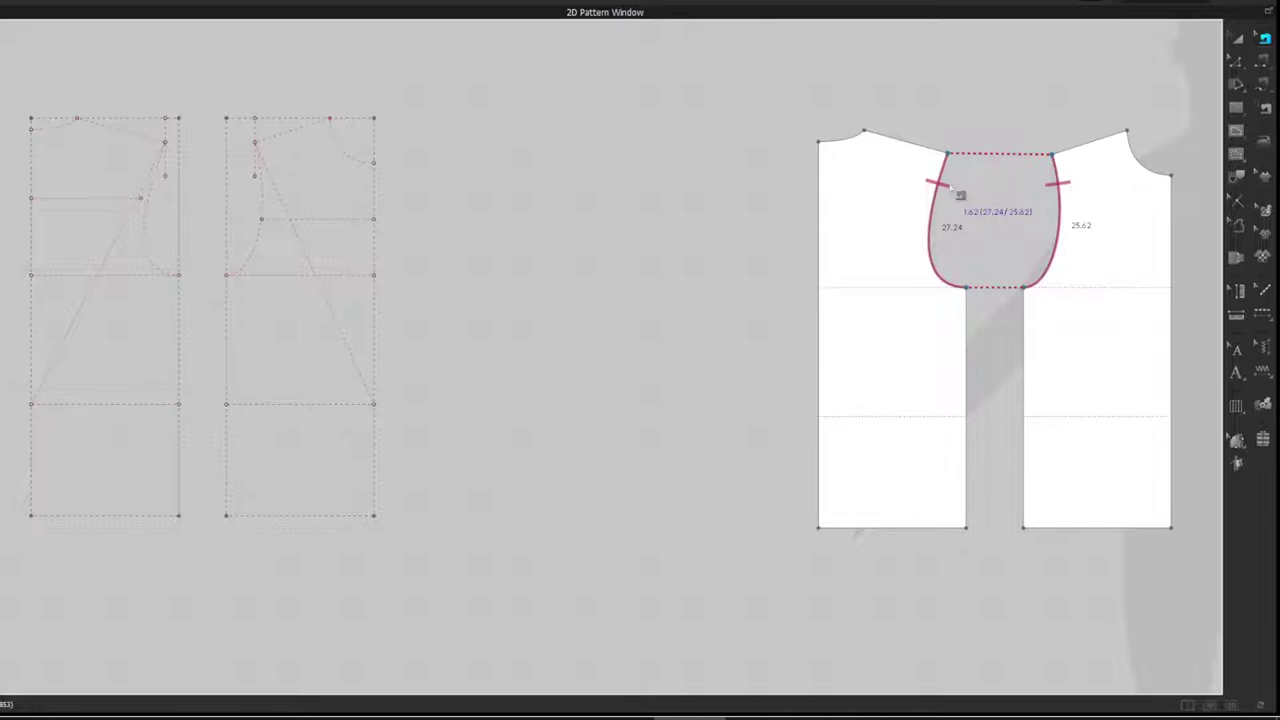
{"action": "key", "text": "z"}
{"action": "left_click", "coordinate": [948, 154]}
{"action": "left_click", "coordinate": [960, 163]}
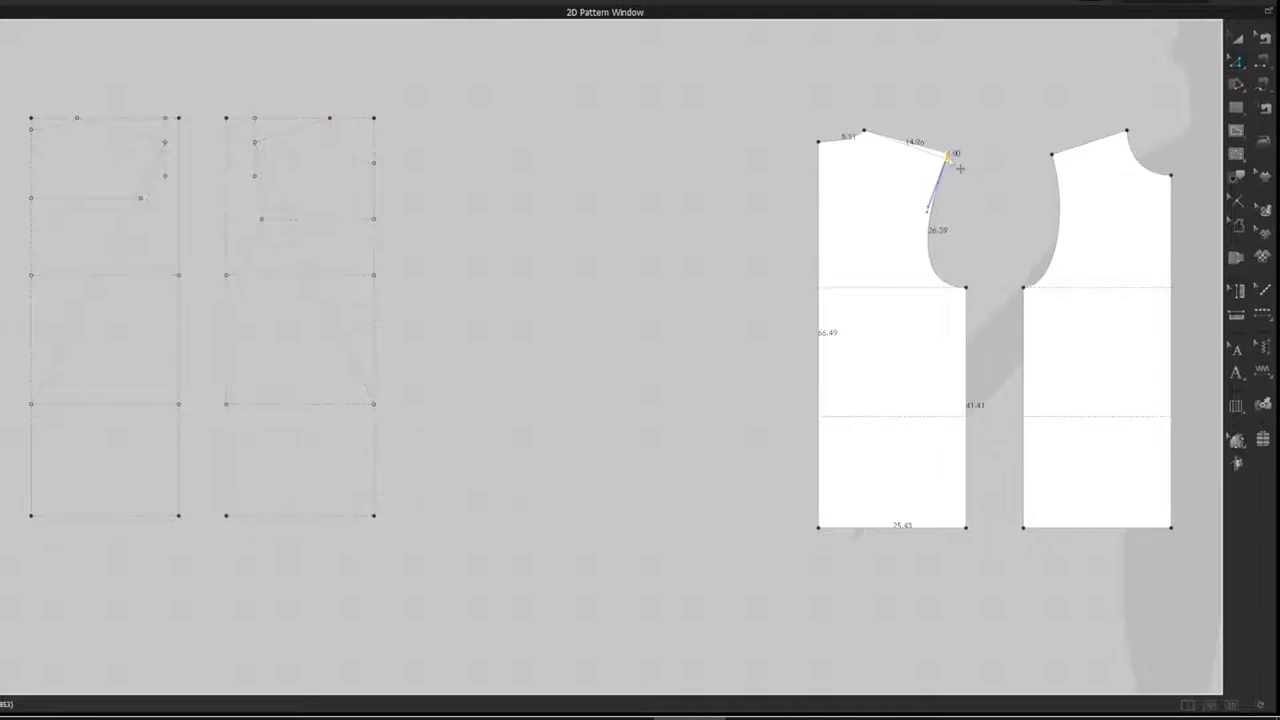
{"action": "left_click_drag", "start_coordinate": [958, 169], "coordinate": [960, 171]}
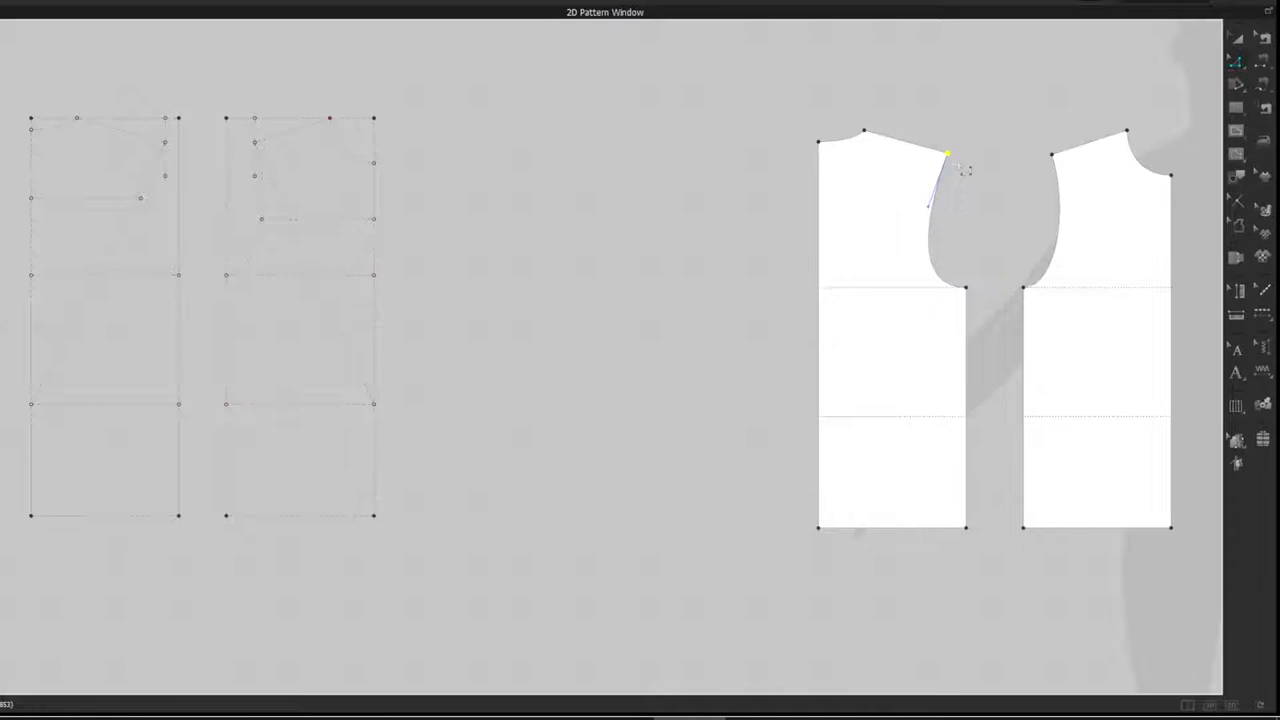
- Shorten the back armhole curve by 0.15 cm to 27.09 cm, changing its length from the Start direction
{"action": "right_click", "coordinate": [940, 200]}
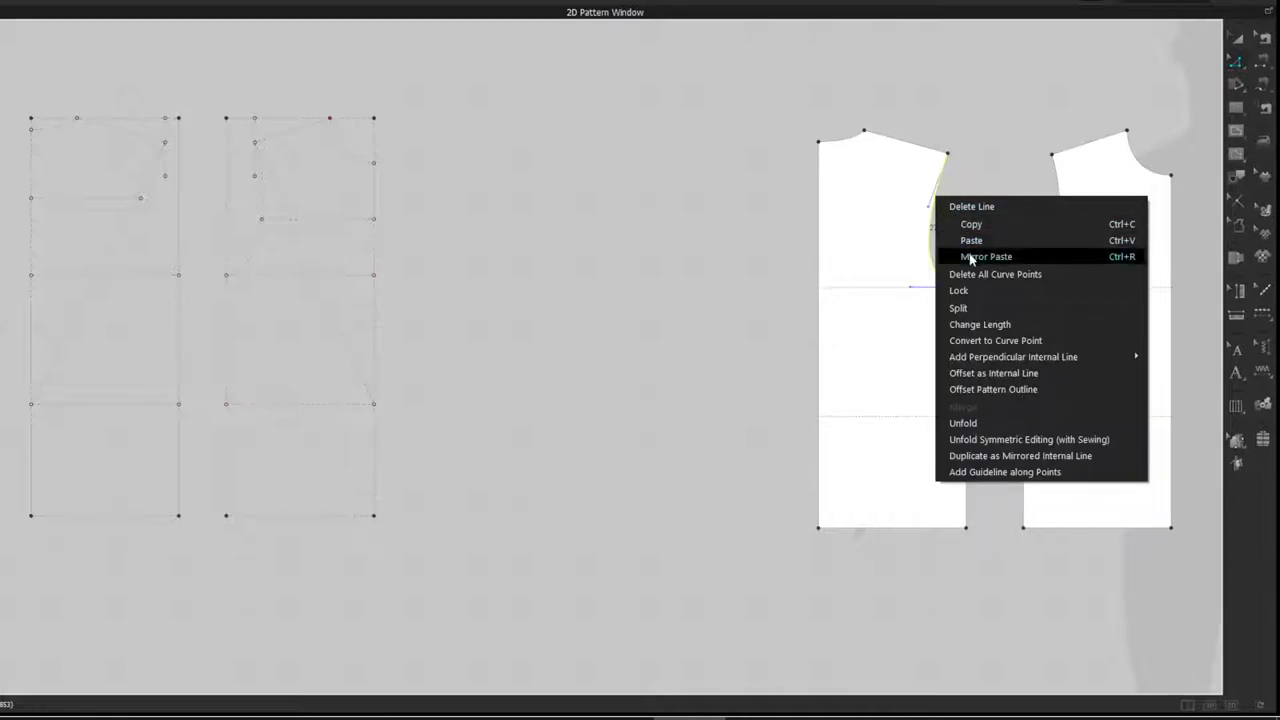
{"action": "left_click", "coordinate": [975, 324]}
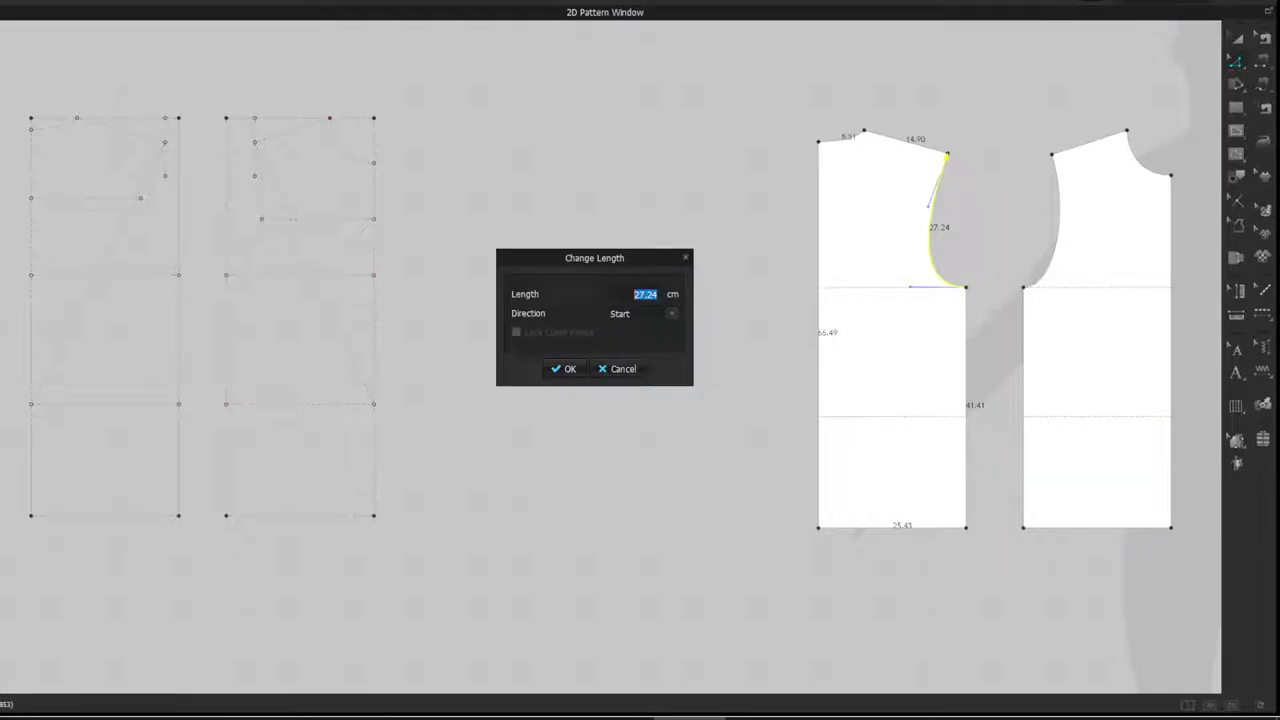
{"action": "left_click", "coordinate": [670, 300]}
{"action": "left_click_drag", "start_coordinate": [595, 201], "coordinate": [432, 245]}
{"action": "type", "text": "27.24"}
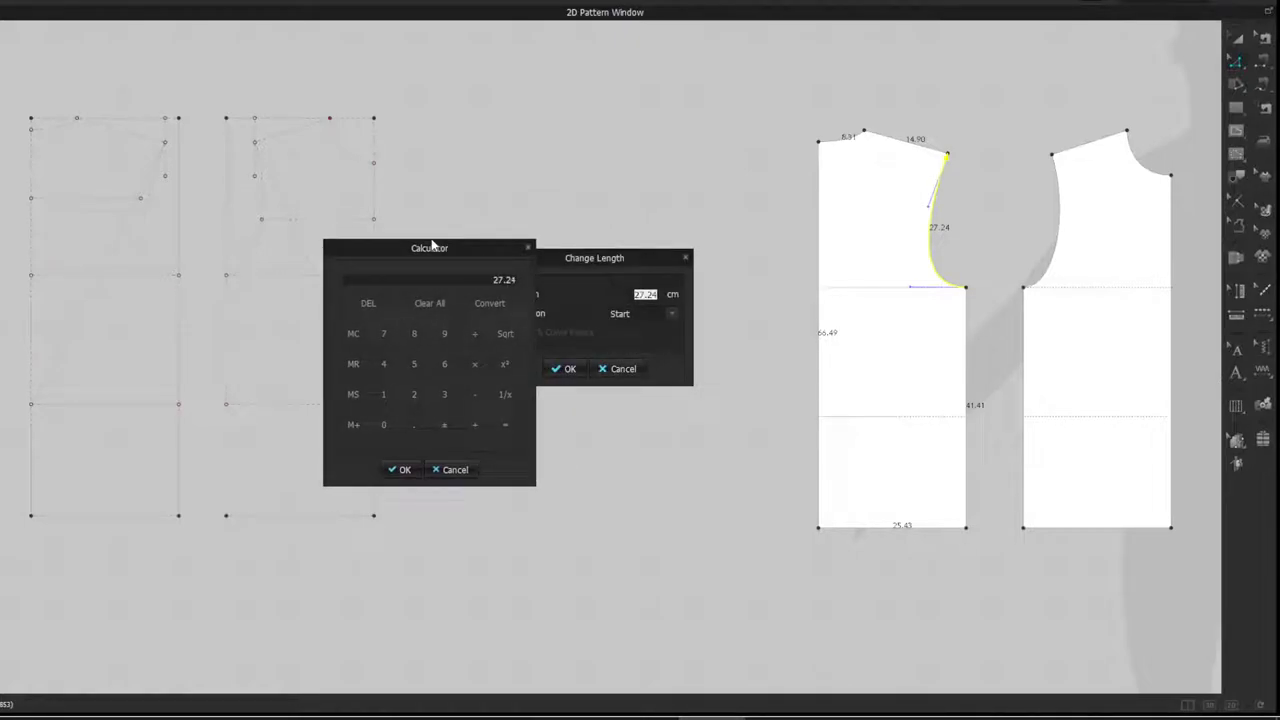
{"action": "type", "text": "0.15"}
{"action": "key", "text": "equal"}
{"action": "left_click", "coordinate": [397, 470]}
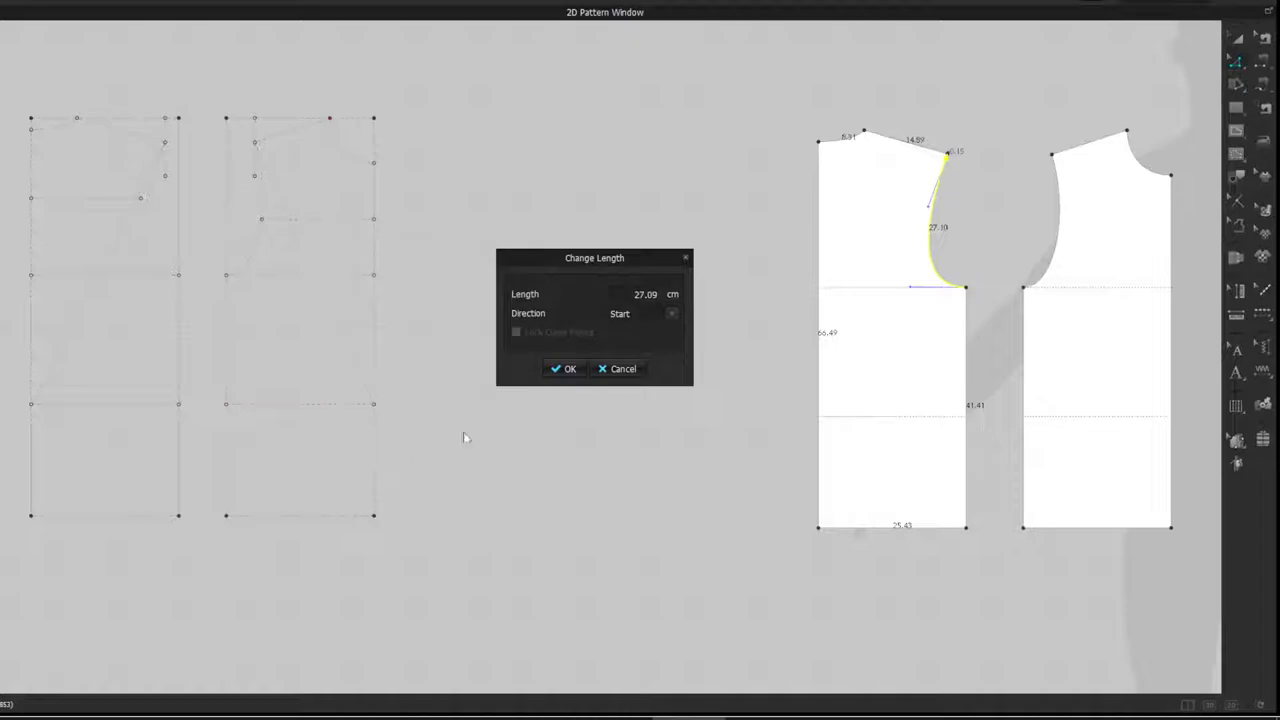
{"action": "left_click", "coordinate": [572, 369]}
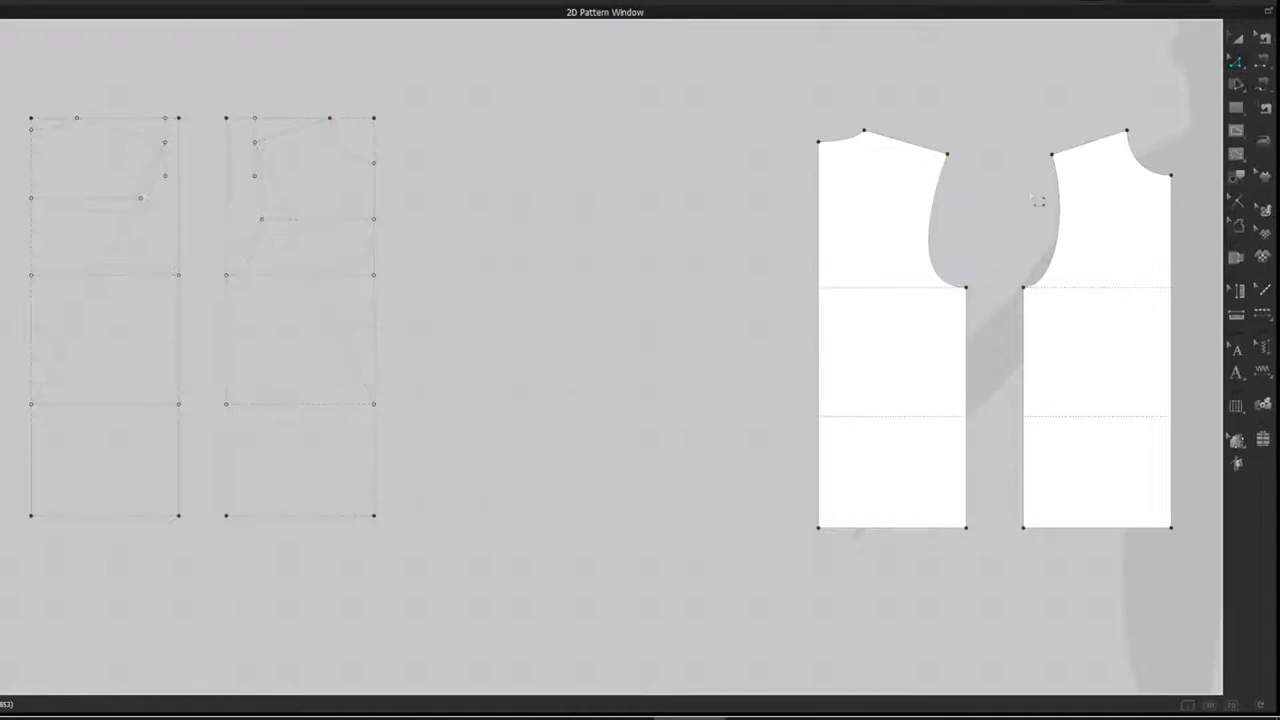
- Lengthen the front armhole curve to 25.77 cm with the direction set to End
{"action": "right_click", "coordinate": [1061, 208]}
{"action": "left_click", "coordinate": [1094, 336]}
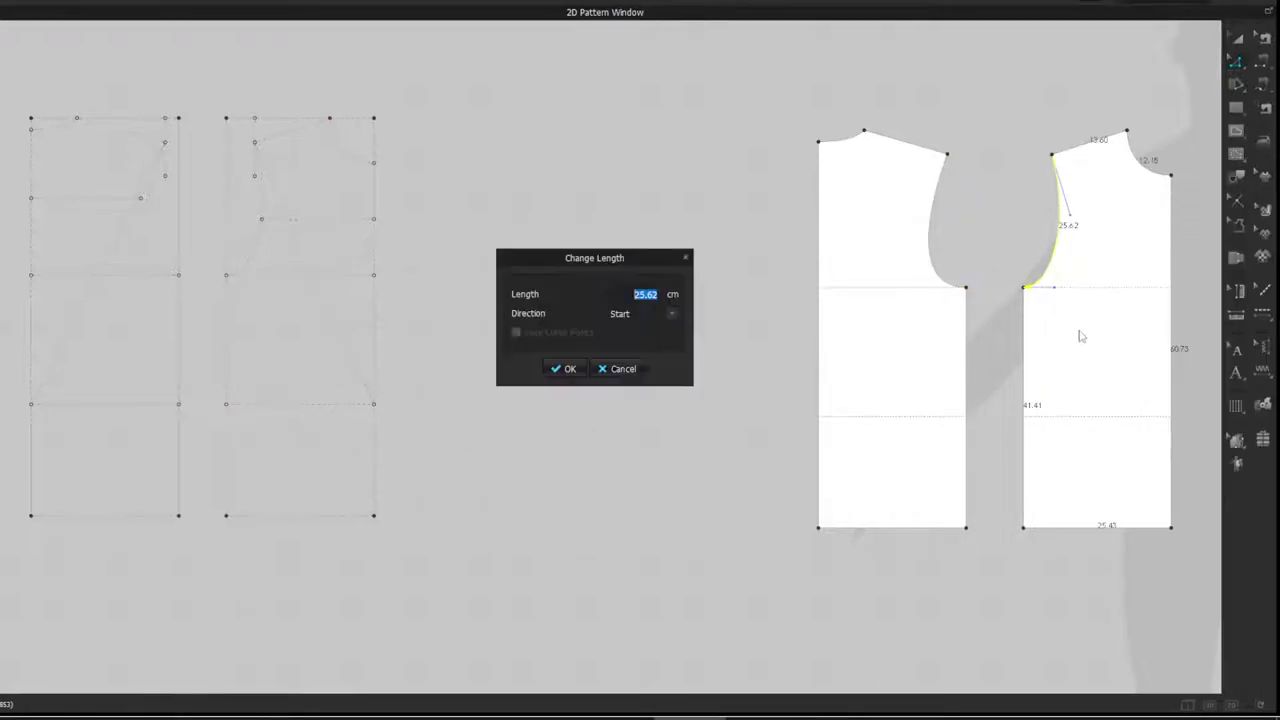
{"action": "left_click", "coordinate": [668, 316]}
{"action": "left_click", "coordinate": [628, 338]}
{"action": "double_click", "coordinate": [645, 294]}
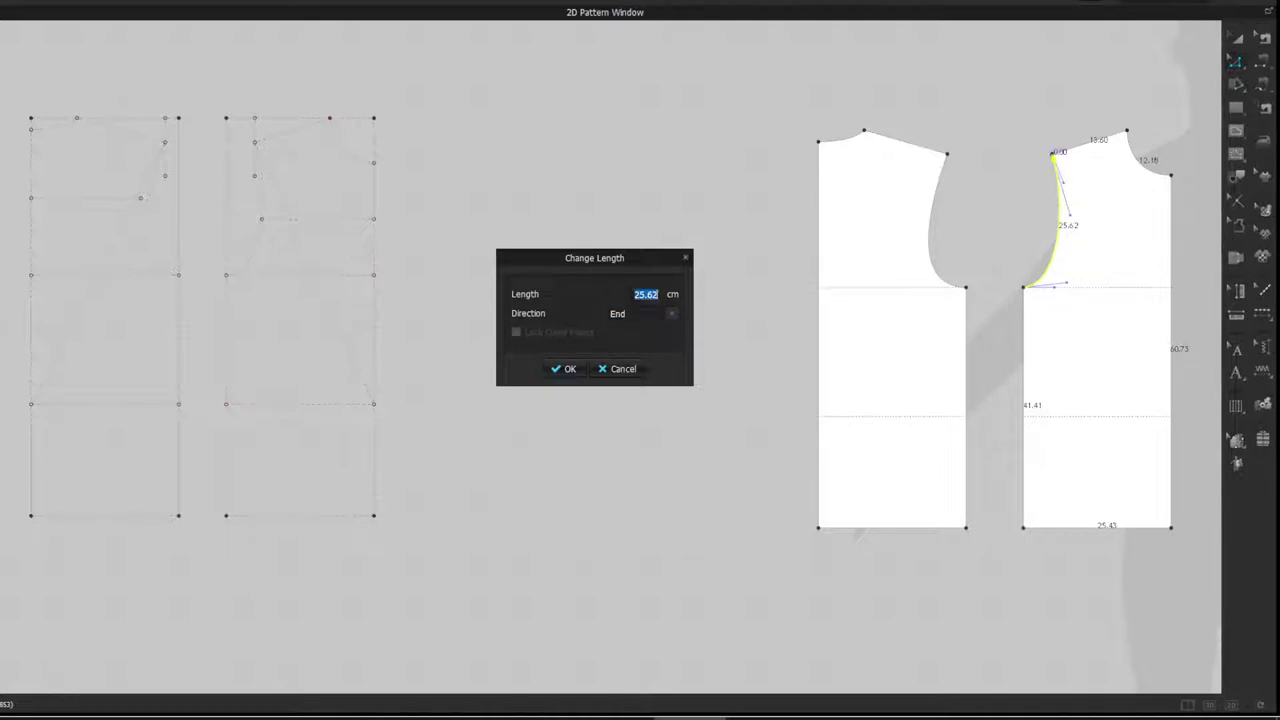
{"action": "left_click", "coordinate": [666, 310]}
{"action": "left_click_drag", "start_coordinate": [651, 205], "coordinate": [464, 249]}
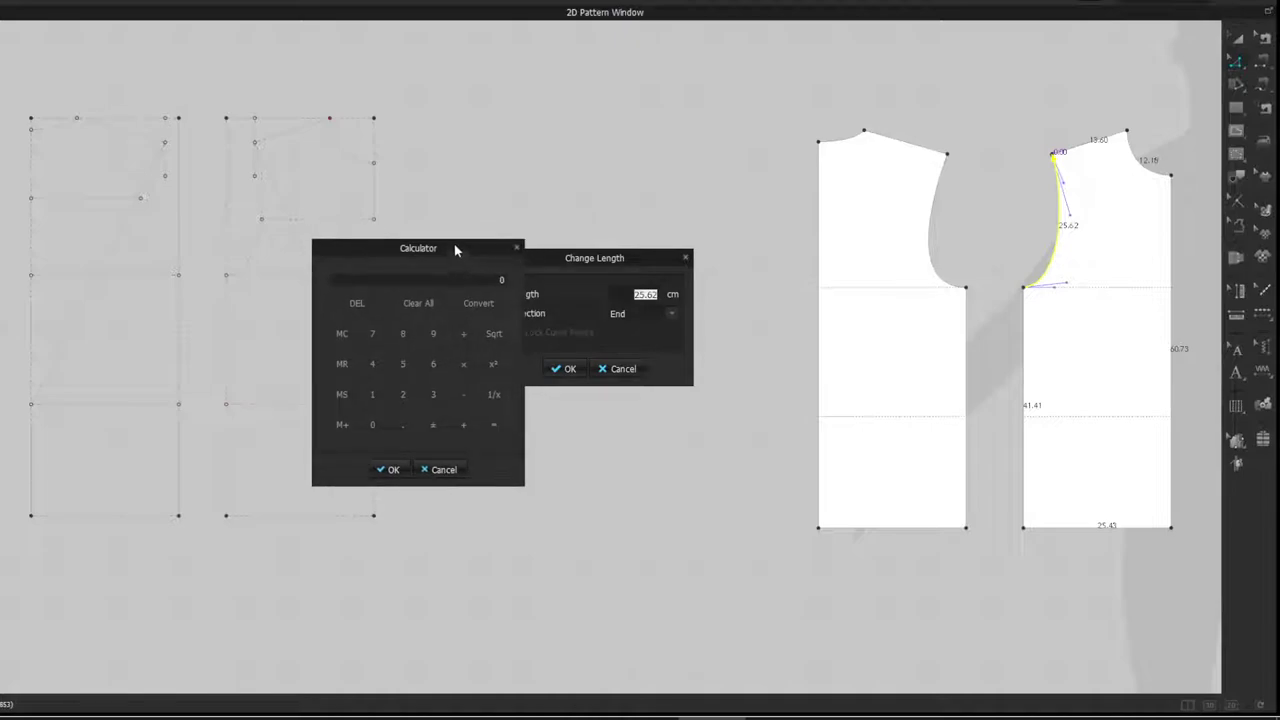
{"action": "type", "text": "25.62125.77"}
{"action": "left_click", "coordinate": [405, 469]}
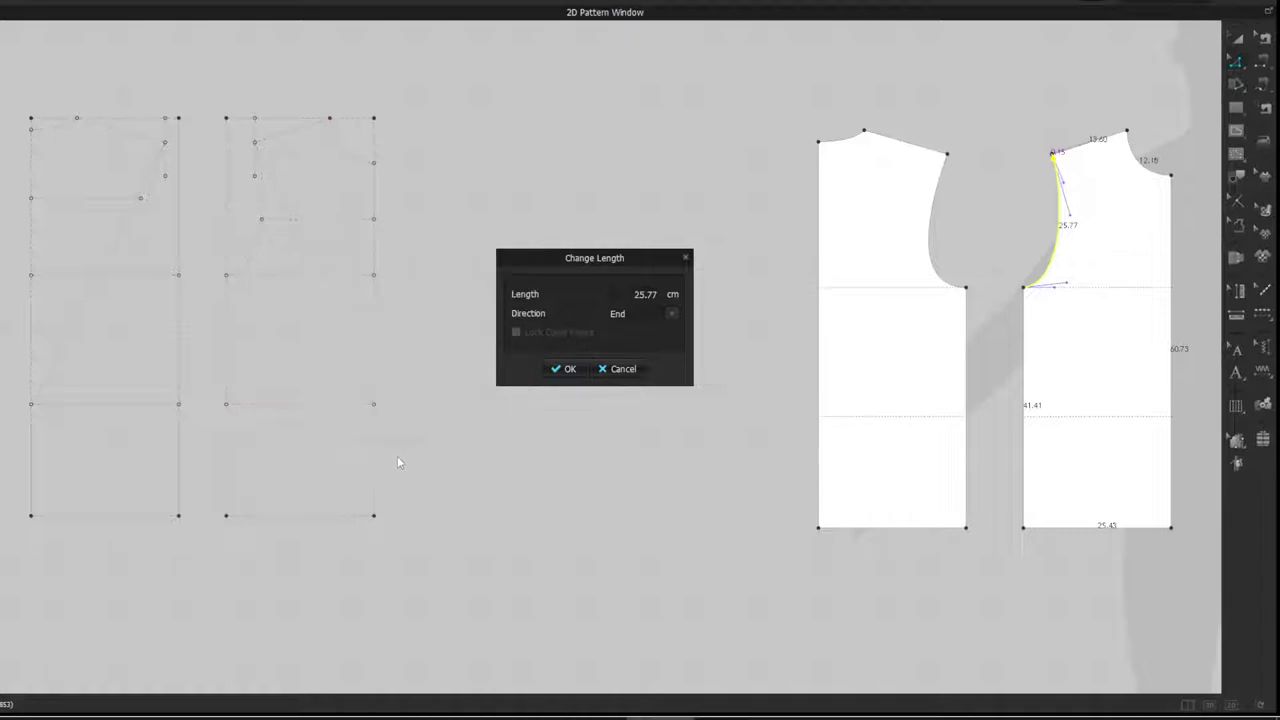
{"action": "left_click", "coordinate": [560, 369]}
{"action": "left_click", "coordinate": [1038, 101]}
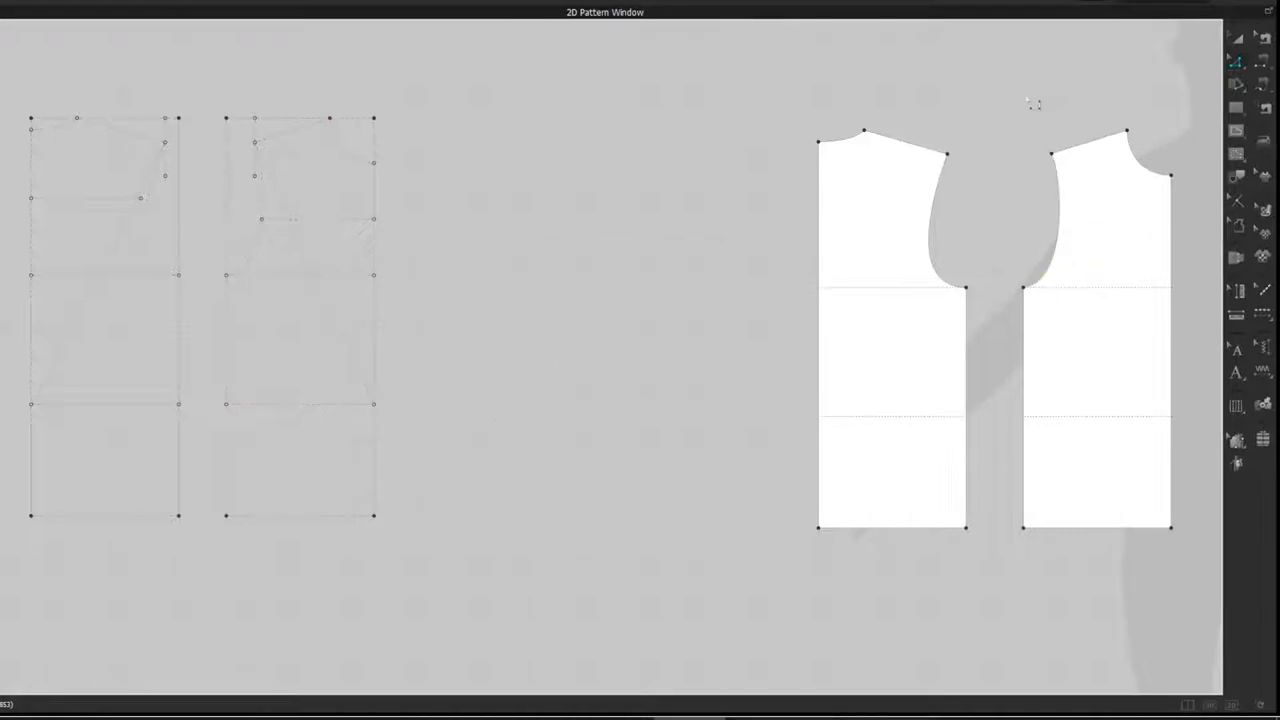
- Compare the front and back armhole lengths through their seam and delete the armhole sewing
{"action": "key", "text": "b"}
{"action": "mouse_move", "coordinate": [943, 230]}
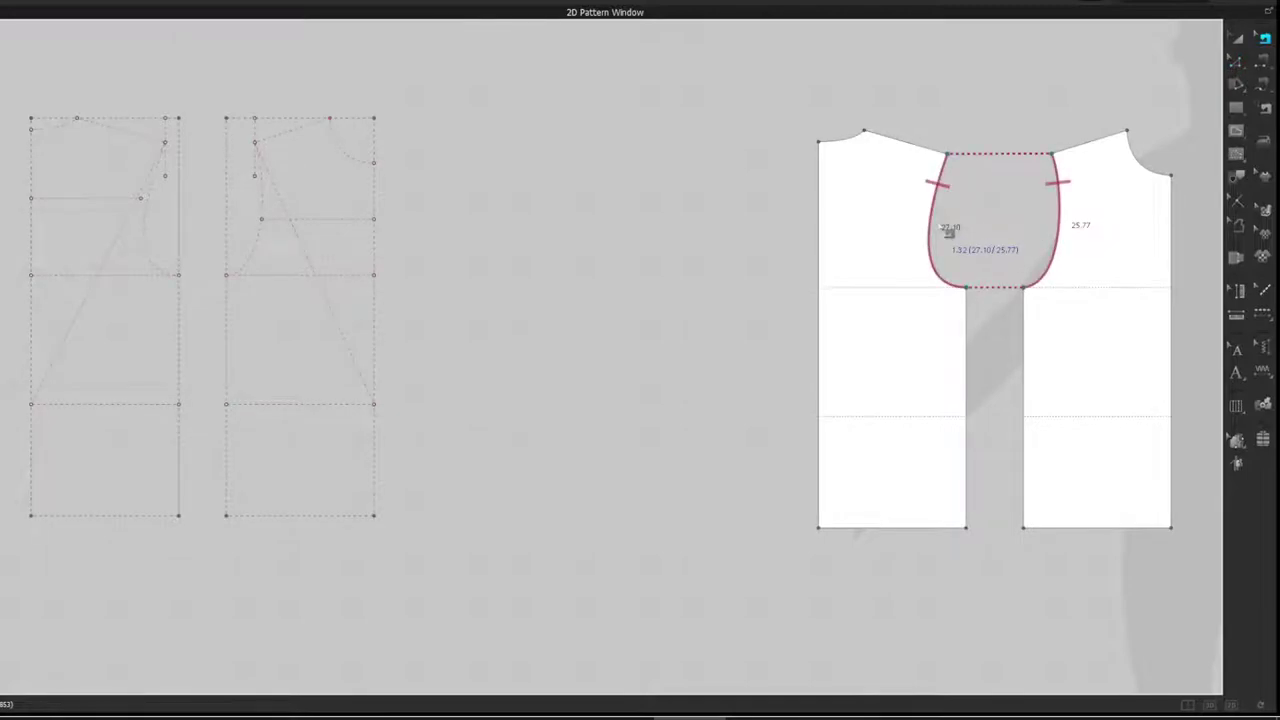
{"action": "key", "text": "z"}
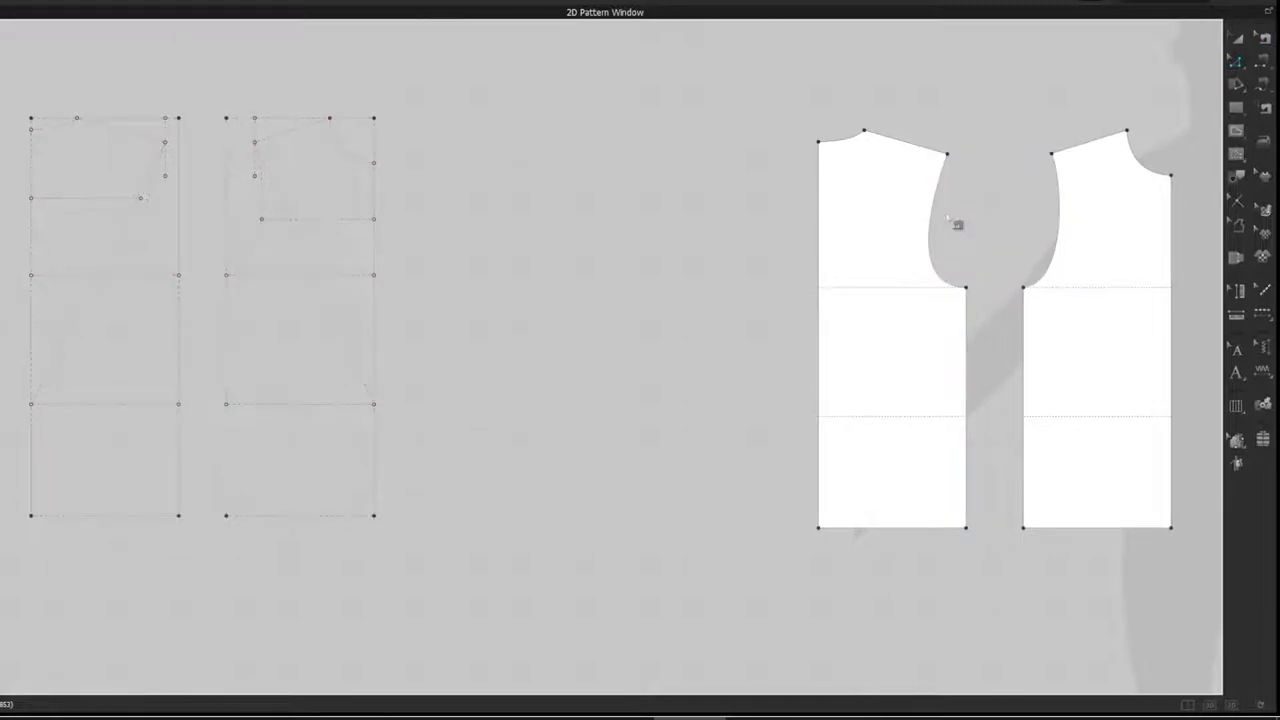
{"action": "key", "text": "b"}
{"action": "right_click", "coordinate": [938, 210]}
{"action": "left_click", "coordinate": [976, 252]}
- Show the 3D view beside the 2D pattern and display the avatar's arrangement points
{"action": "key", "text": "a"}
{"action": "left_click", "coordinate": [1188, 706]}
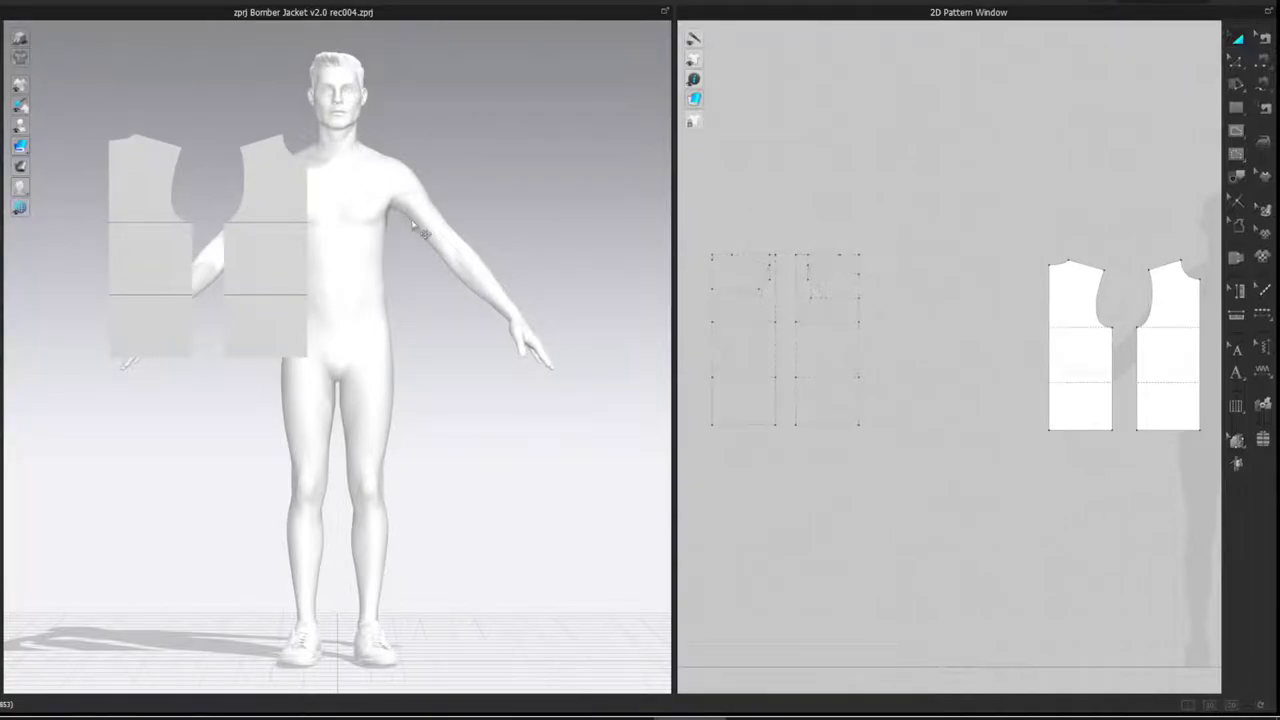
{"action": "key", "text": "shift+f"}
{"action": "right_click_drag", "start_coordinate": [420, 214], "coordinate": [345, 282]}
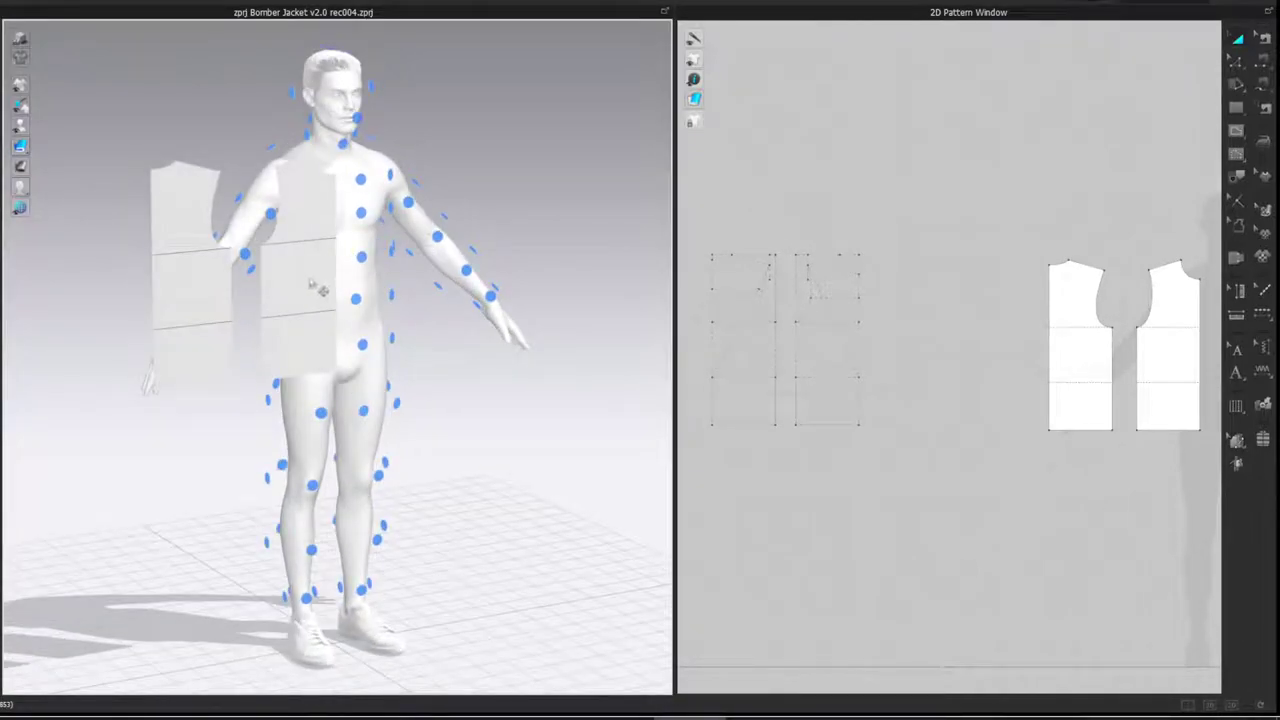